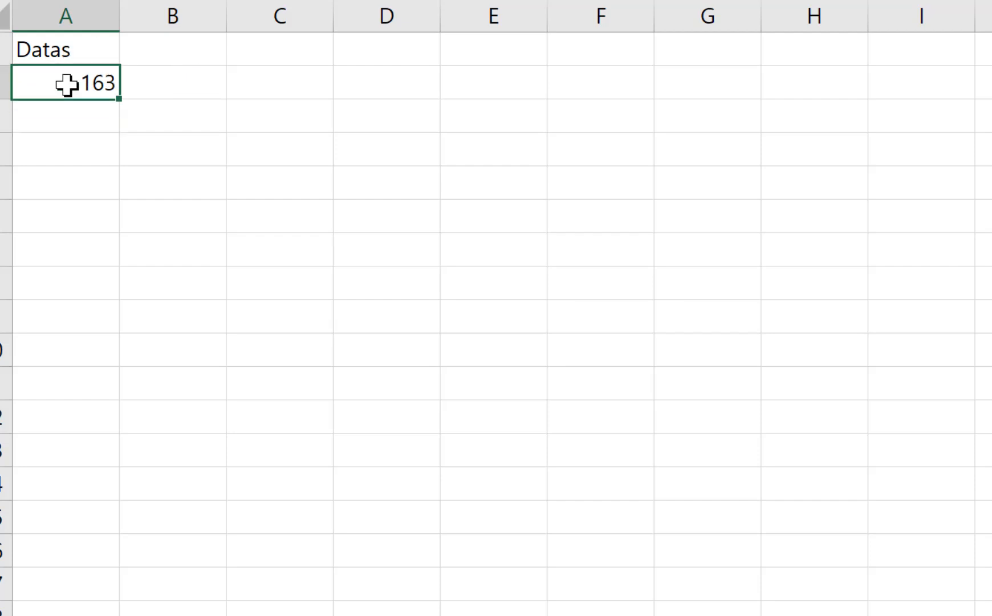
# Fill the number in A2 down to A501 and paste the filled range over itself as values only.
pyautogui.moveTo(100, 91); pyautogui.dragTo(100, 615)
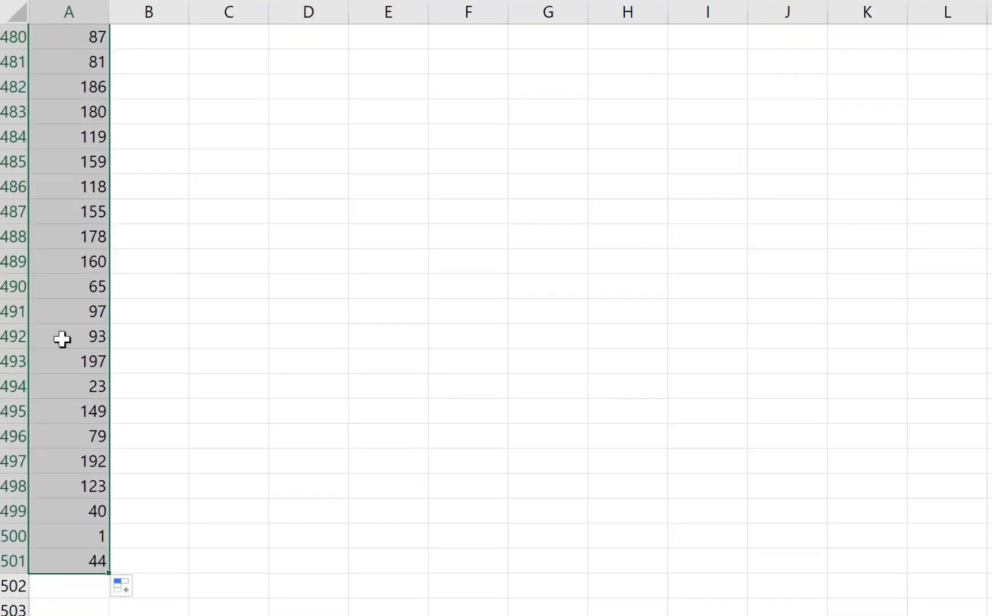
pyautogui.hotkey('ctrl', 'c')
pyautogui.scroll(6, 109, 120)
pyautogui.scroll(20, 108, 120)
pyautogui.rightClick(96, 69)
pyautogui.click(151, 194)
pyautogui.click(36, 93)
pyautogui.click(248, 356)
pyautogui.click(303, 173)
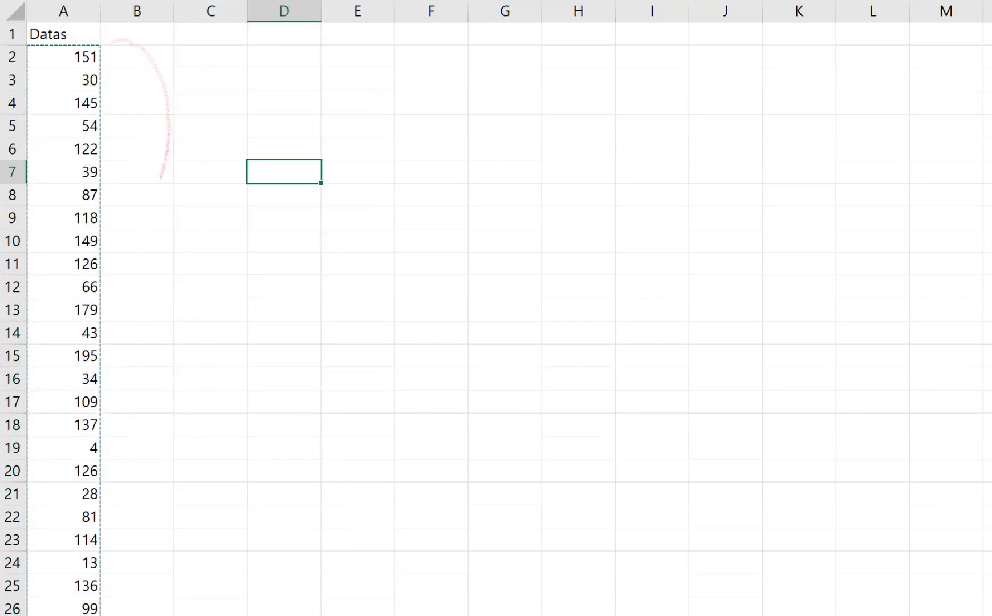
pyautogui.moveTo(161, 180); pyautogui.dragTo(120, 590)
pyautogui.moveTo(121, 348); pyautogui.dragTo(435, 156)
pyautogui.moveTo(456, 108); pyautogui.dragTo(480, 137)
pyautogui.moveTo(457, 142); pyautogui.dragTo(485, 143)
pyautogui.moveTo(469, 149); pyautogui.dragTo(466, 172)
pyautogui.moveTo(492, 122); pyautogui.dragTo(499, 154)
pyautogui.moveTo(534, 116); pyautogui.dragTo(528, 150)
pyautogui.moveTo(518, 156); pyautogui.dragTo(540, 169)
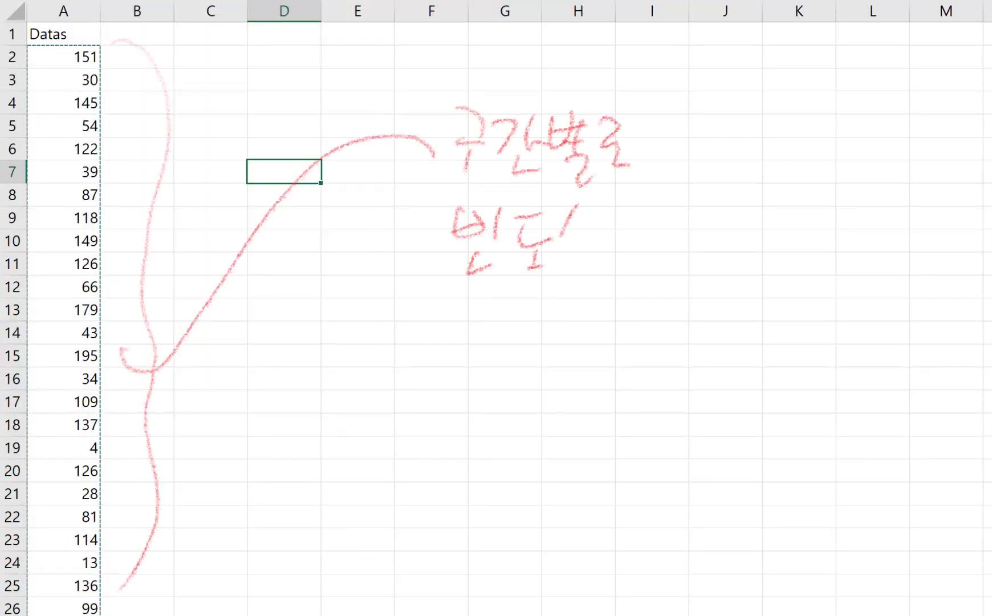
pyautogui.moveTo(613, 200); pyautogui.dragTo(630, 282)
pyautogui.moveTo(673, 224); pyautogui.dragTo(799, 275)
pyautogui.moveTo(814, 214); pyautogui.dragTo(839, 265)
pyautogui.moveTo(451, 317); pyautogui.dragTo(461, 383)
pyautogui.moveTo(489, 328); pyautogui.dragTo(556, 367)
pyautogui.moveTo(571, 310); pyautogui.dragTo(650, 360)
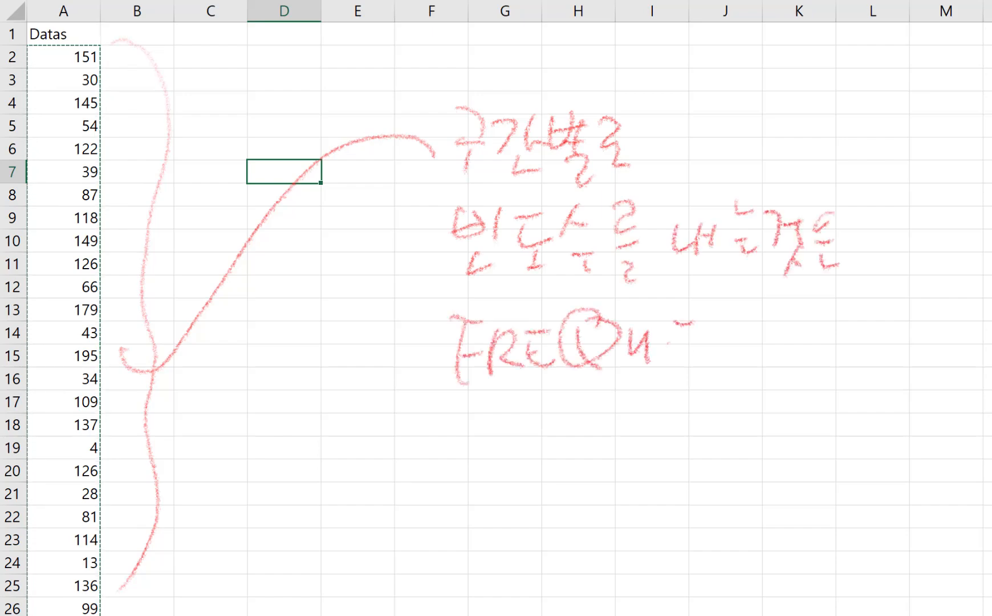
pyautogui.moveTo(692, 322)
pyautogui.mouseDown()
pyautogui.moveTo(970, 308)
pyautogui.moveTo(556, 399)
pyautogui.moveTo(635, 433)
pyautogui.moveTo(614, 461)
pyautogui.mouseUp()
pyautogui.moveTo(647, 420); pyautogui.dragTo(699, 463)
pyautogui.moveTo(702, 416)
pyautogui.mouseDown()
pyautogui.moveTo(745, 446)
pyautogui.moveTo(763, 417)
pyautogui.mouseUp()
pyautogui.moveTo(478, 507)
pyautogui.mouseDown()
pyautogui.moveTo(499, 565)
pyautogui.moveTo(602, 576)
pyautogui.mouseUp()
pyautogui.moveTo(623, 522); pyautogui.dragTo(680, 549)
pyautogui.moveTo(696, 498); pyautogui.dragTo(744, 530)
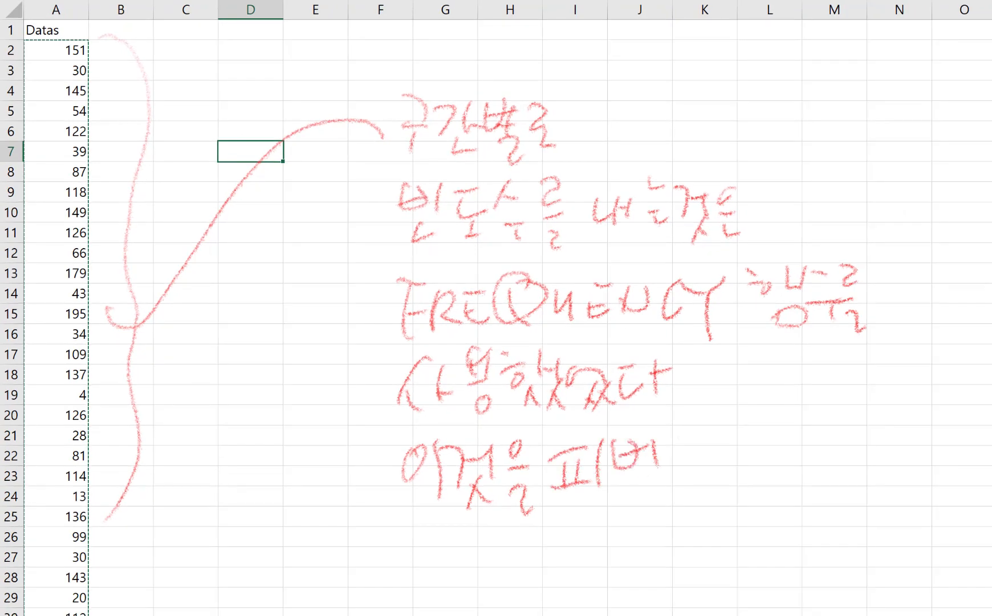
pyautogui.moveTo(688, 423); pyautogui.dragTo(722, 464)
pyautogui.moveTo(745, 439); pyautogui.dragTo(759, 474)
pyautogui.moveTo(777, 433); pyautogui.dragTo(779, 465)
pyautogui.moveTo(819, 463); pyautogui.dragTo(837, 480)
pyautogui.moveTo(869, 428); pyautogui.dragTo(875, 480)
pyautogui.moveTo(885, 429); pyautogui.dragTo(901, 470)
pyautogui.moveTo(480, 522); pyautogui.dragTo(483, 558)
pyautogui.moveTo(589, 517); pyautogui.dragTo(604, 578)
pyautogui.moveTo(643, 524); pyautogui.dragTo(708, 574)
pyautogui.moveTo(722, 519); pyautogui.dragTo(758, 571)
pyautogui.moveTo(825, 247)
pyautogui.mouseDown()
pyautogui.moveTo(643, 260)
pyautogui.moveTo(827, 251)
pyautogui.mouseUp()
pyautogui.moveTo(766, 404)
pyautogui.mouseDown()
pyautogui.moveTo(690, 408)
pyautogui.moveTo(738, 406)
pyautogui.mouseUp()
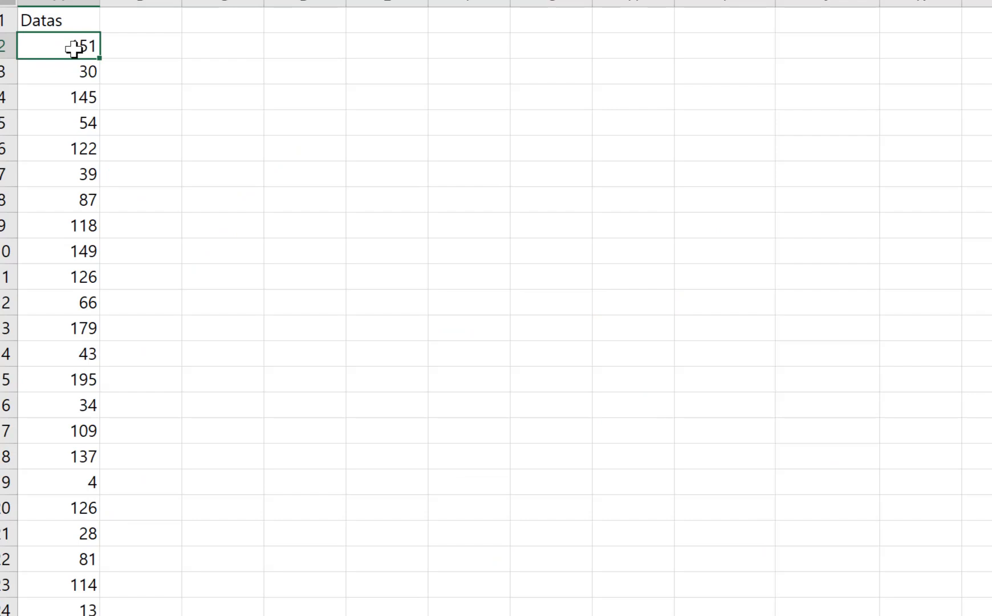
pyautogui.moveTo(75, 49); pyautogui.dragTo(82, 507)
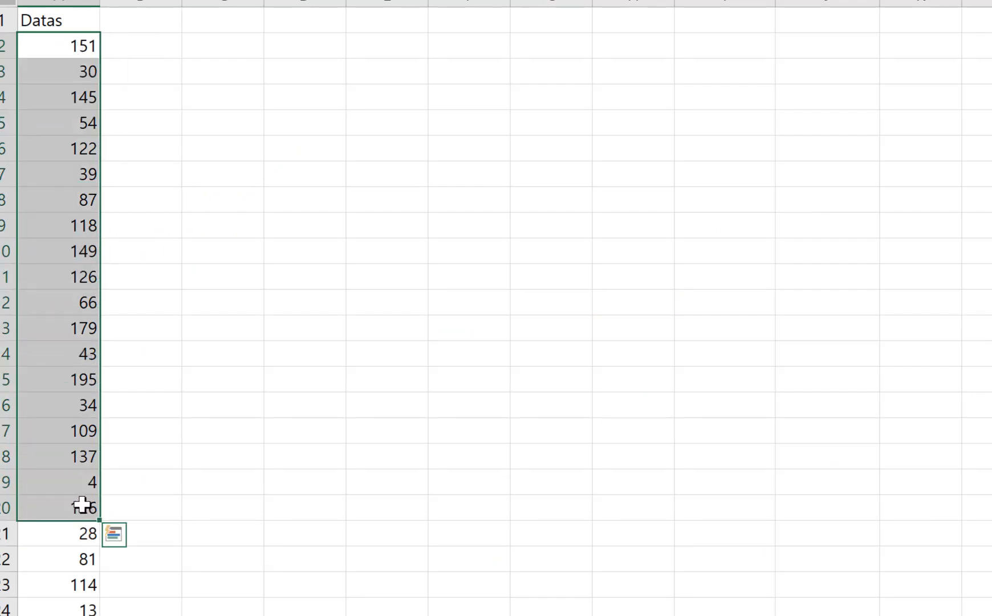
pyautogui.click(58, 223)
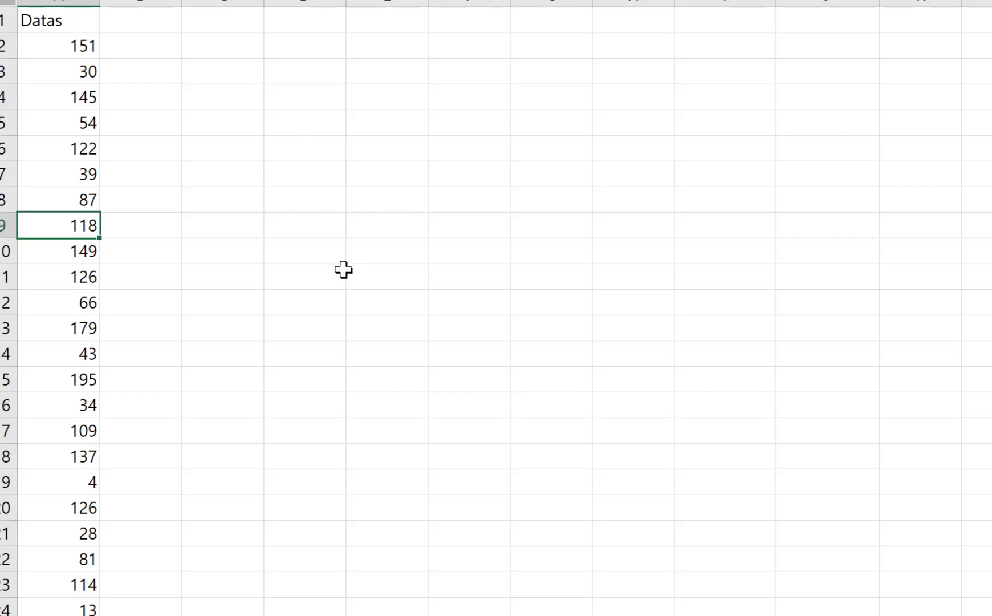
pyautogui.click(69, 47)
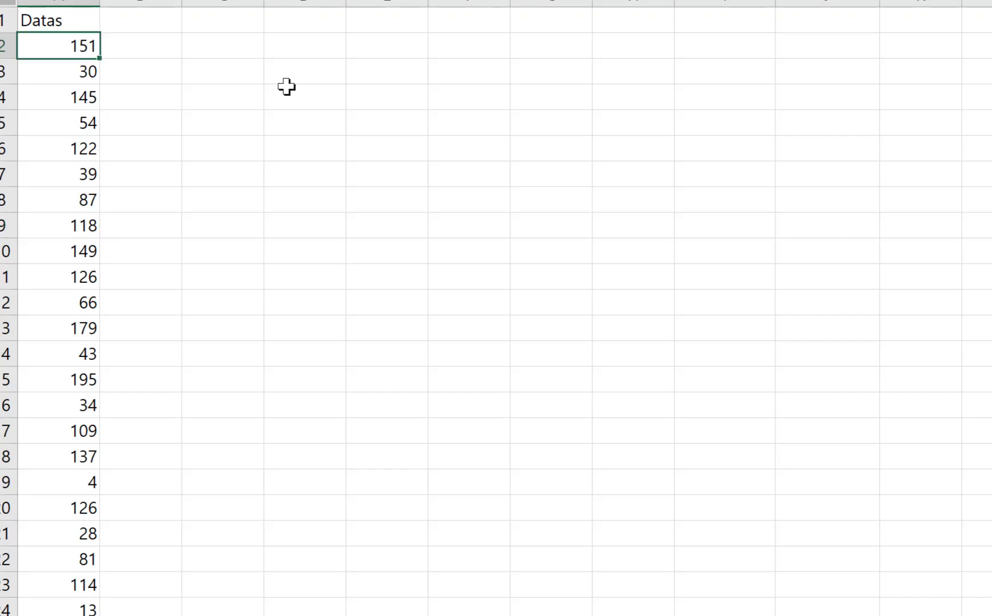
pyautogui.click(74, 75)
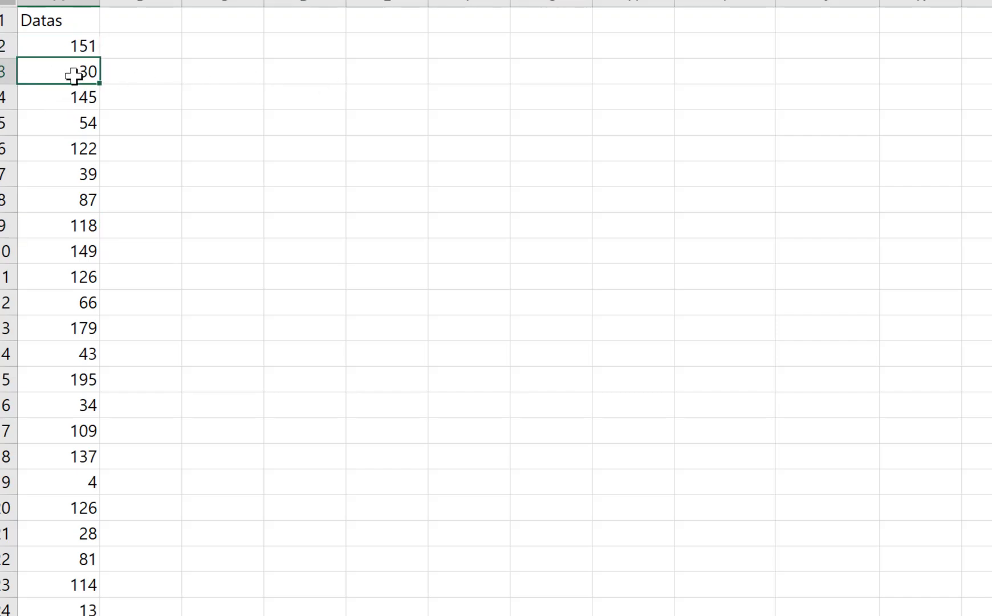
pyautogui.click(430, 73)
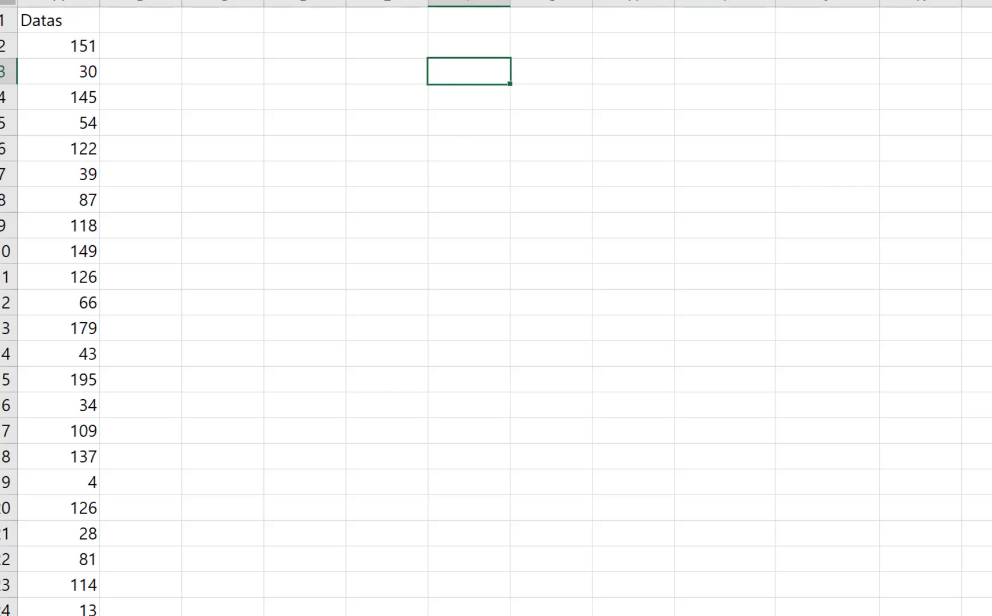
# Calculate the minimum of the Datas column from A2 downward in cell D3 with the MIN function.
pyautogui.click(277, 71)
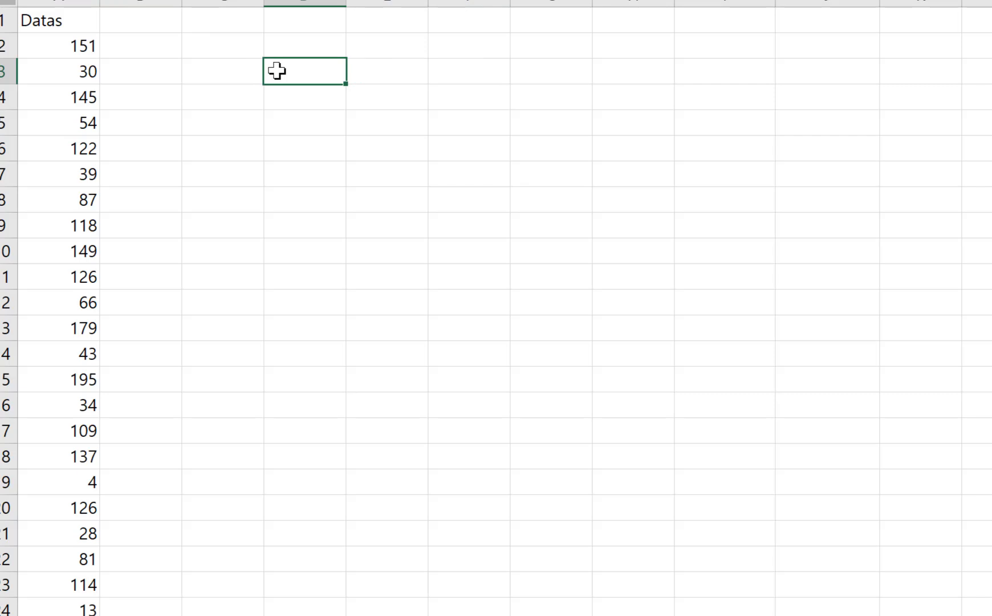
pyautogui.write('=min(')
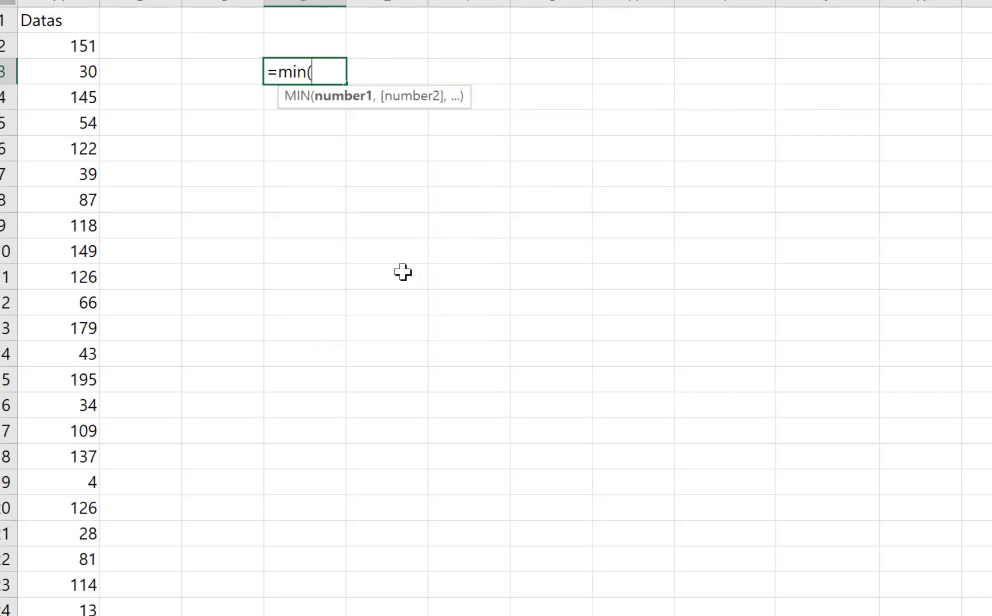
pyautogui.click(46, 49)
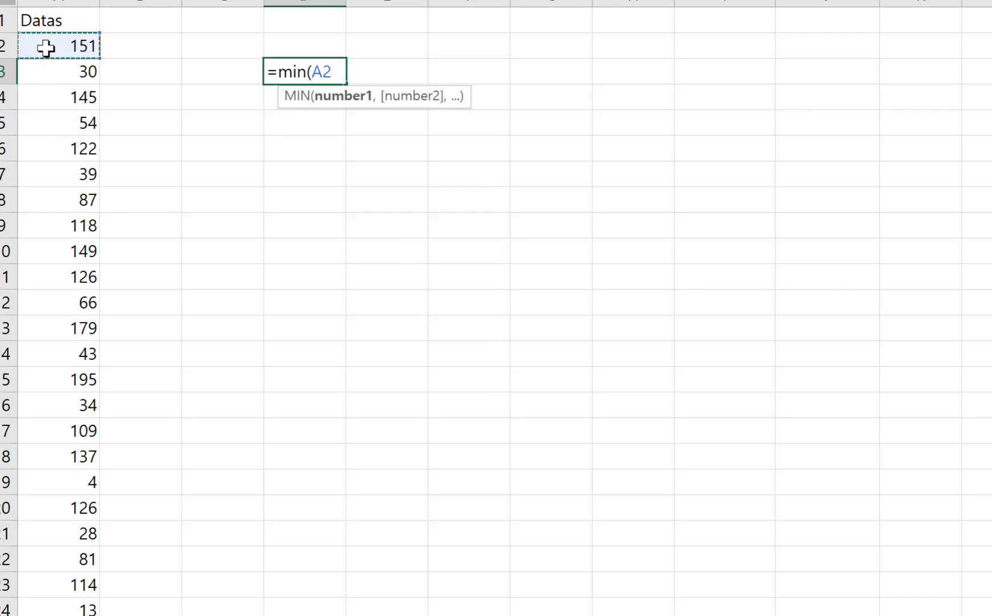
pyautogui.hotkey('ctrl', 'shift', 'Down')
pyautogui.press('Return')
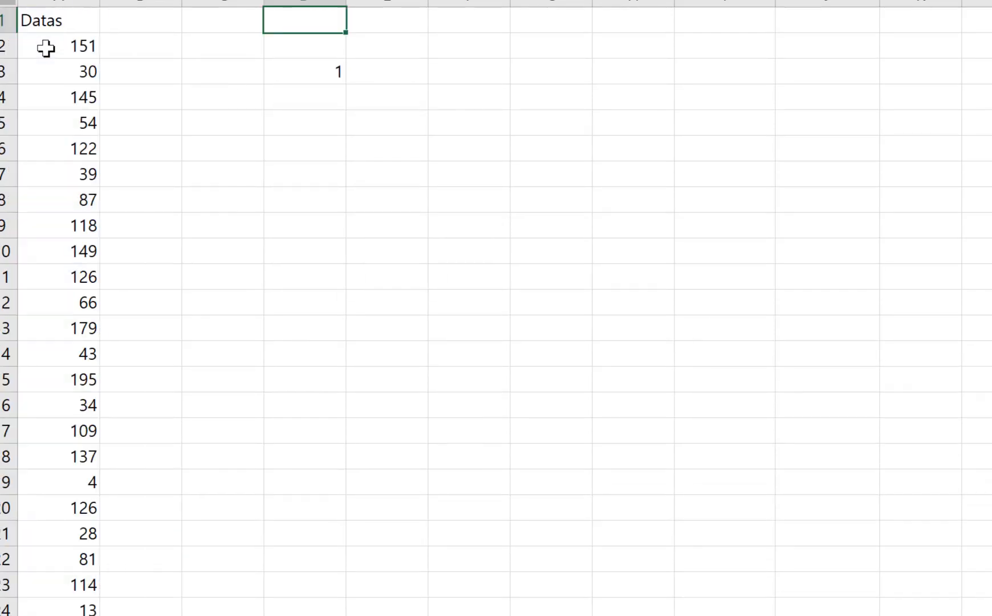
# Calculate the maximum of the Datas column from A2 downward in cell D4 with the MAX function.
pyautogui.press('Down')
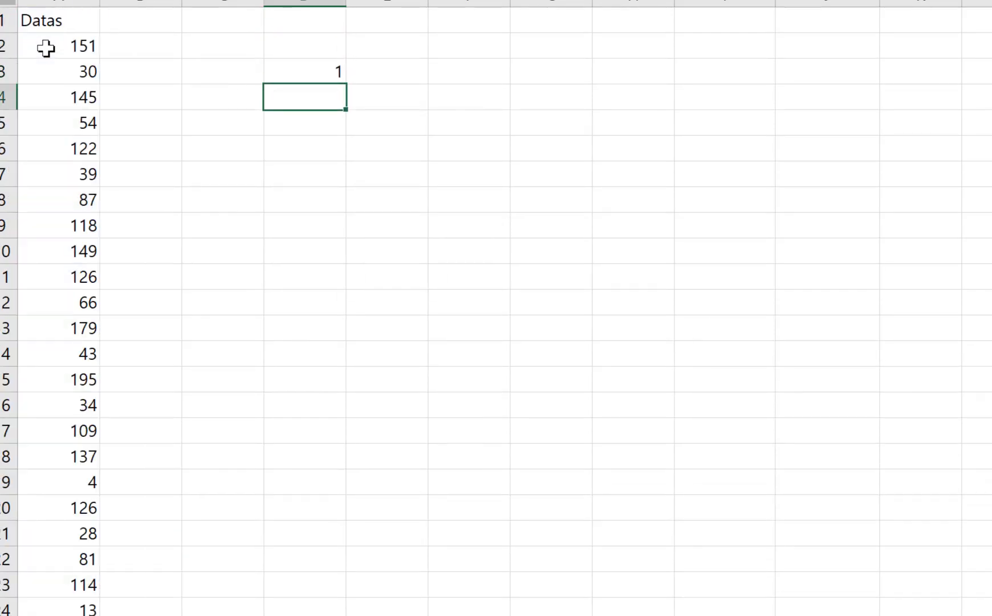
pyautogui.write('=max(')
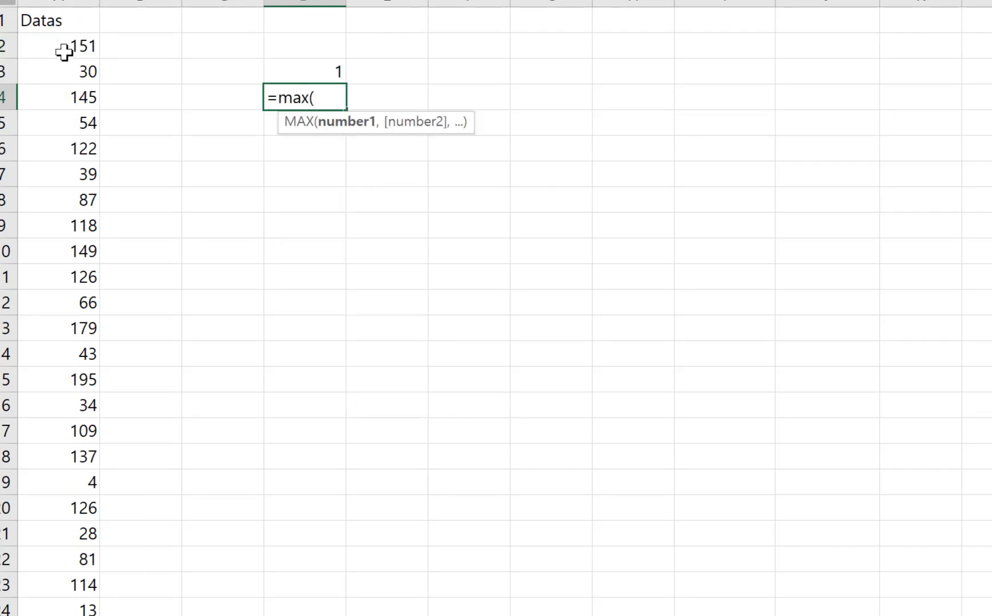
pyautogui.click(64, 52)
pyautogui.hotkey('ctrl', 'shift', 'Down')
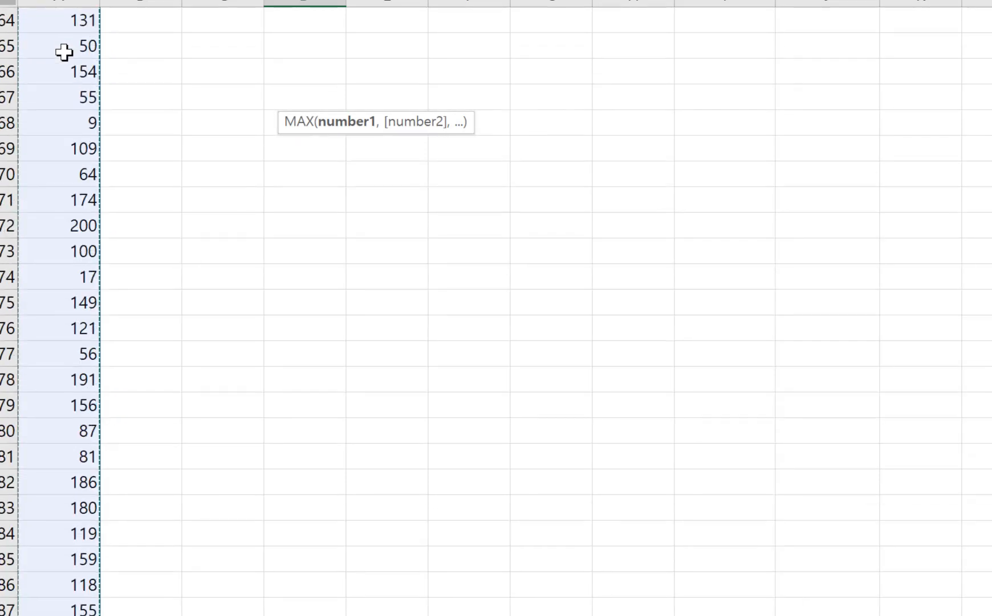
pyautogui.press('Return')
pyautogui.press('Down')
pyautogui.press('Down')
pyautogui.press('Down')
pyautogui.press('Down')
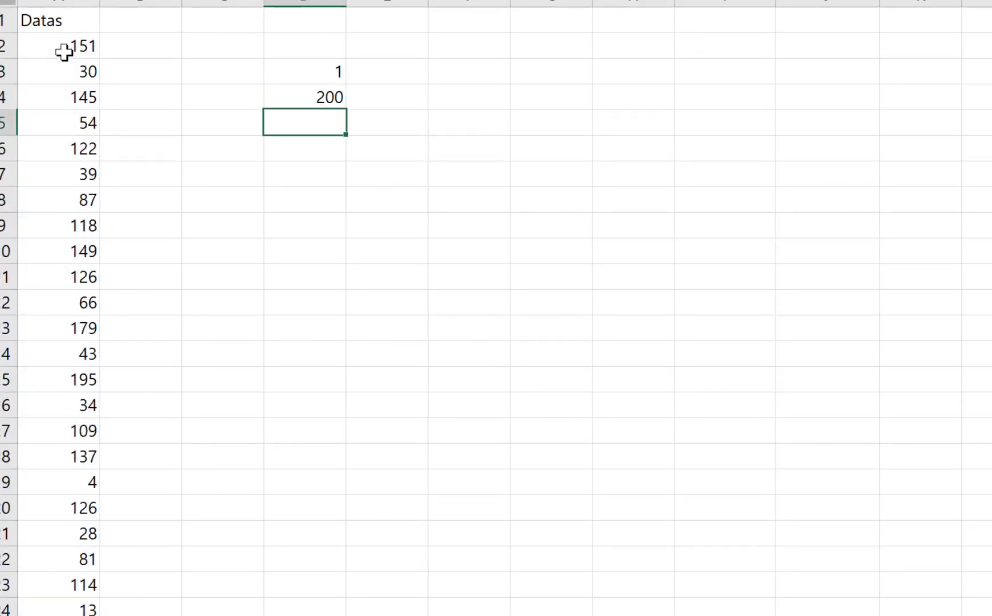
pyautogui.press('Up')
pyautogui.press('Up')
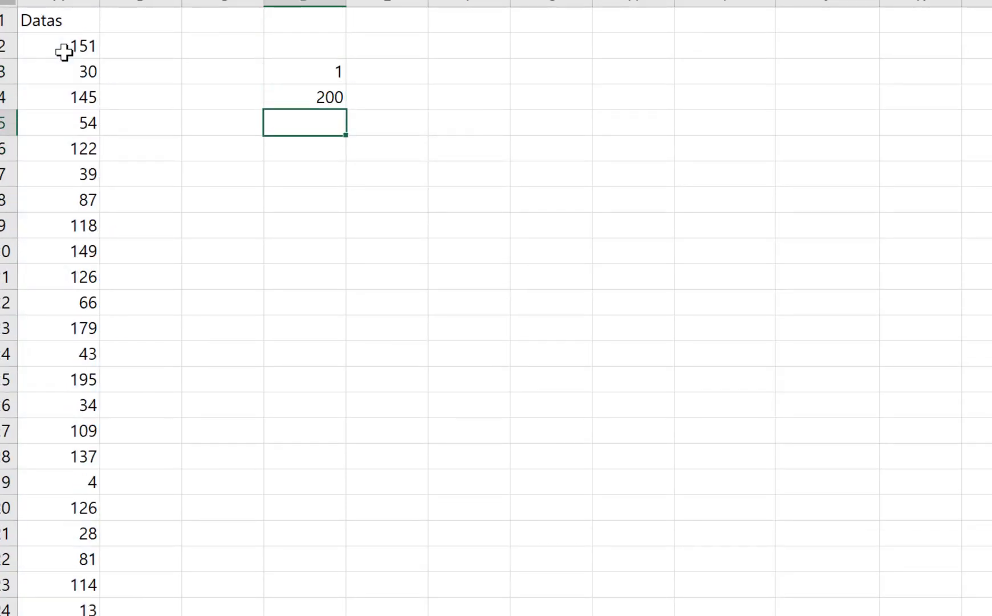
pyautogui.press('Up')
pyautogui.press('Up')
pyautogui.press('Down')
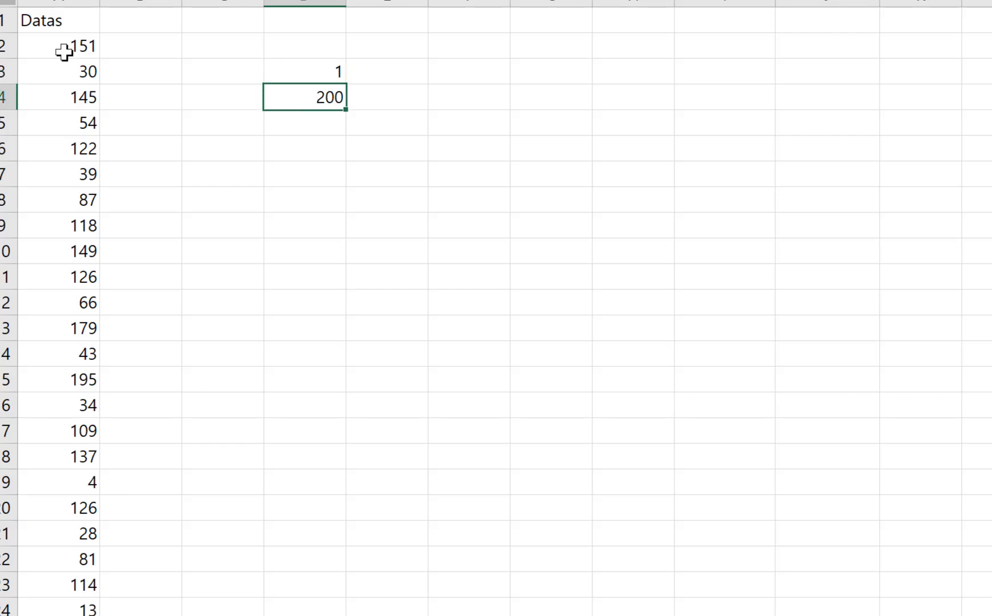
pyautogui.press('Right')
pyautogui.press('Right')
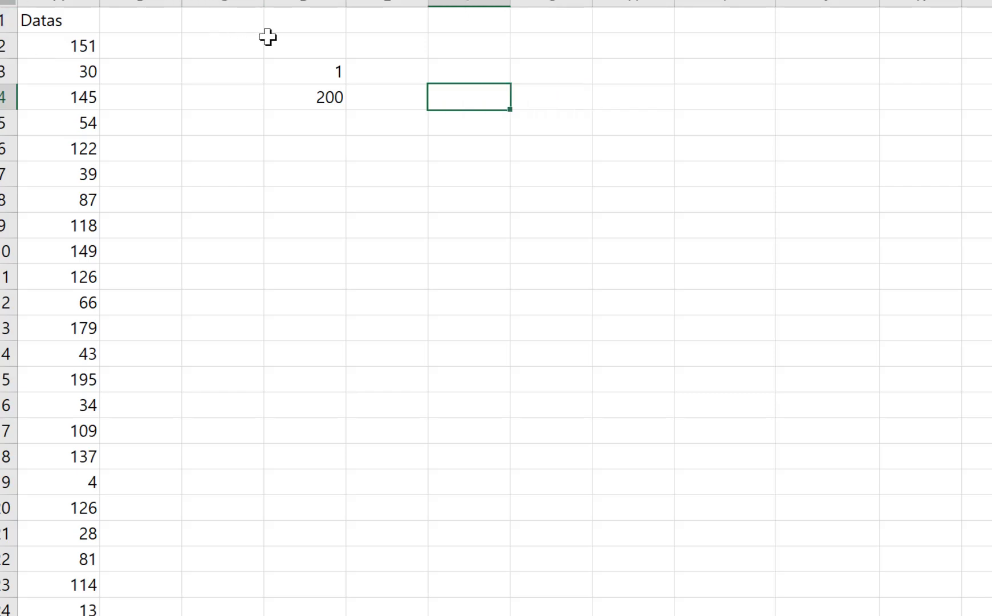
# Clear the minimum and maximum formulas in D3 and D4 by filling empty cell D2 down to D5.
pyautogui.click(317, 36)
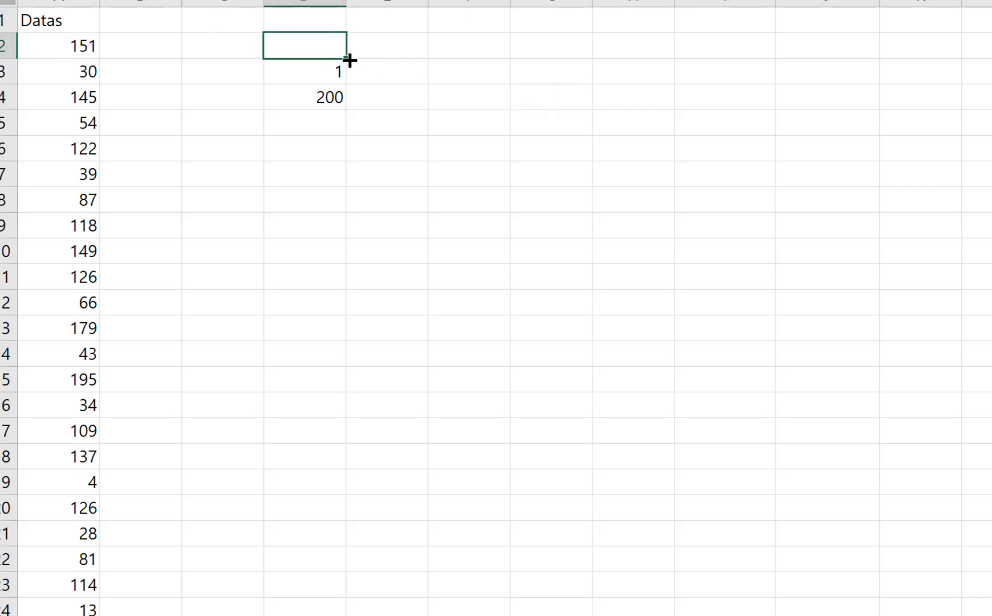
pyautogui.moveTo(350, 60); pyautogui.dragTo(342, 131)
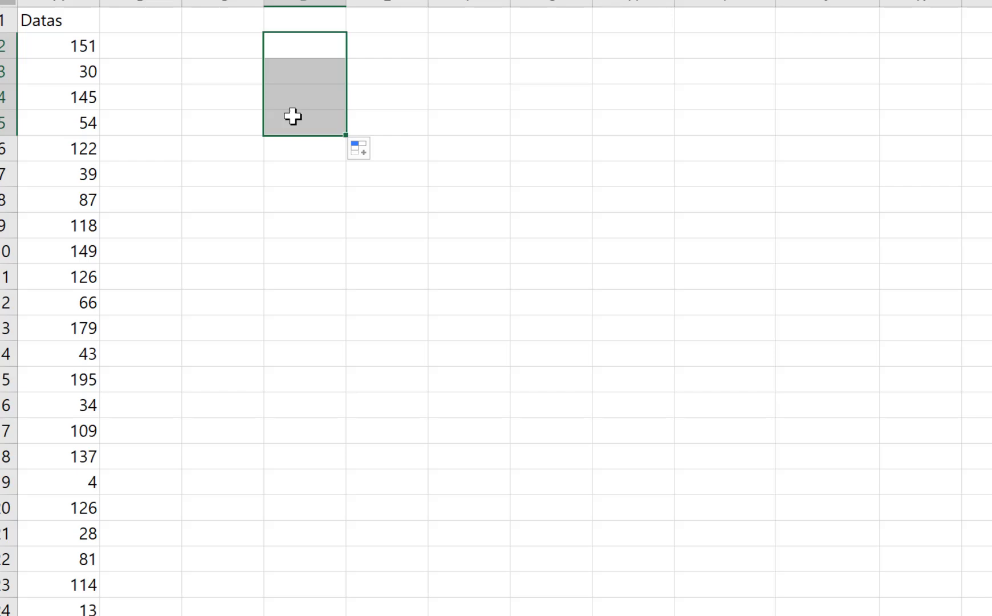
pyautogui.click(226, 83)
# Enter 20 in D3 and 40 in D4, and extend the series in steps of 20 down to 180 in D11.
pyautogui.click(298, 74)
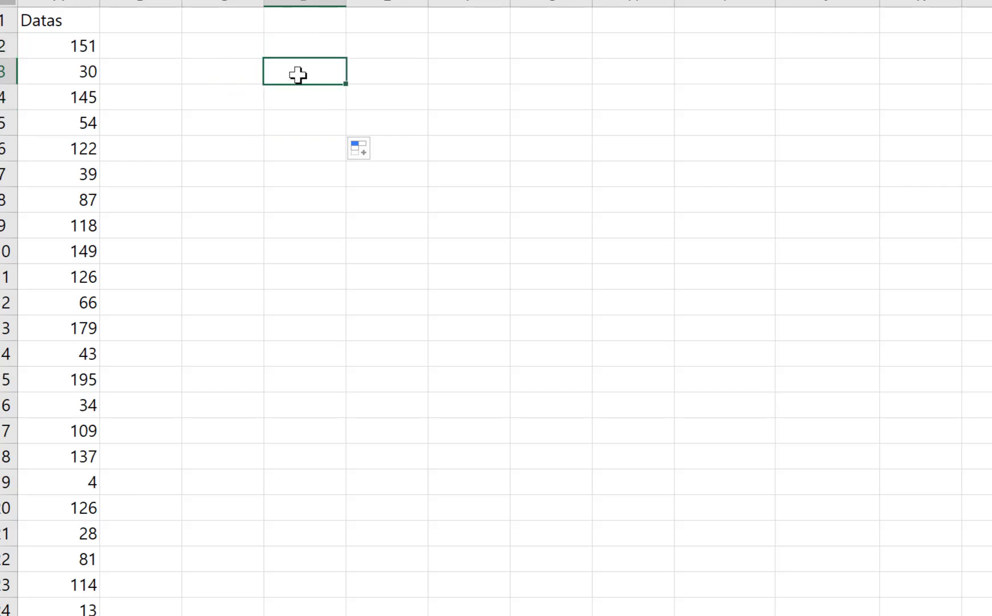
pyautogui.write('=')
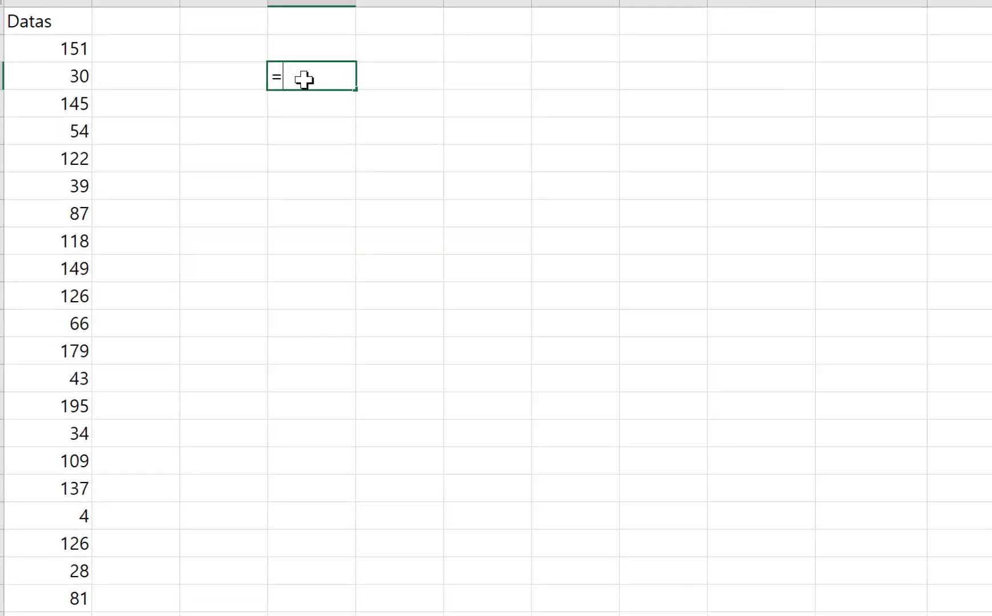
pyautogui.press('Escape')
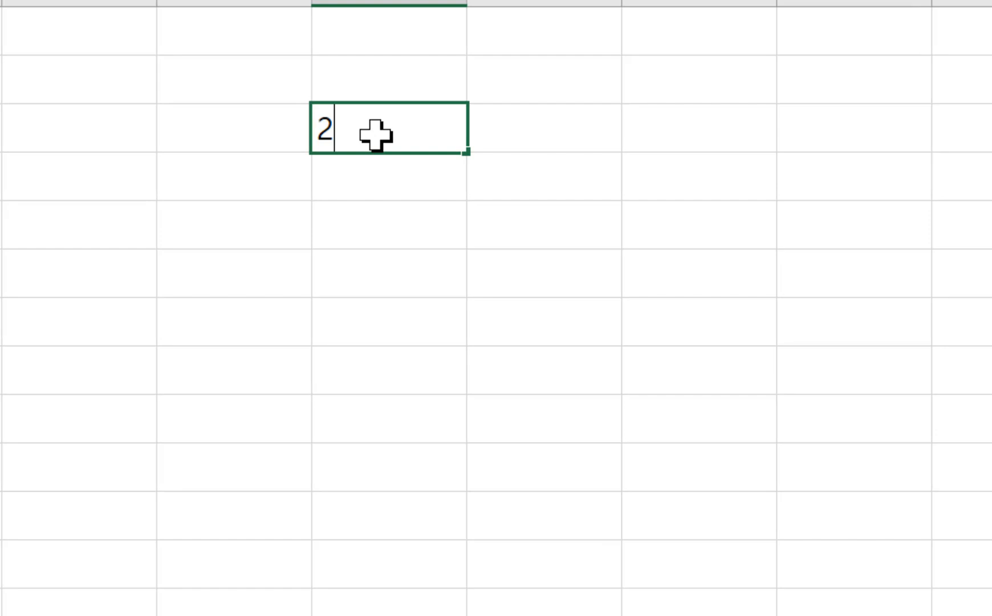
pyautogui.write('20')
pyautogui.press('Return')
pyautogui.write('40')
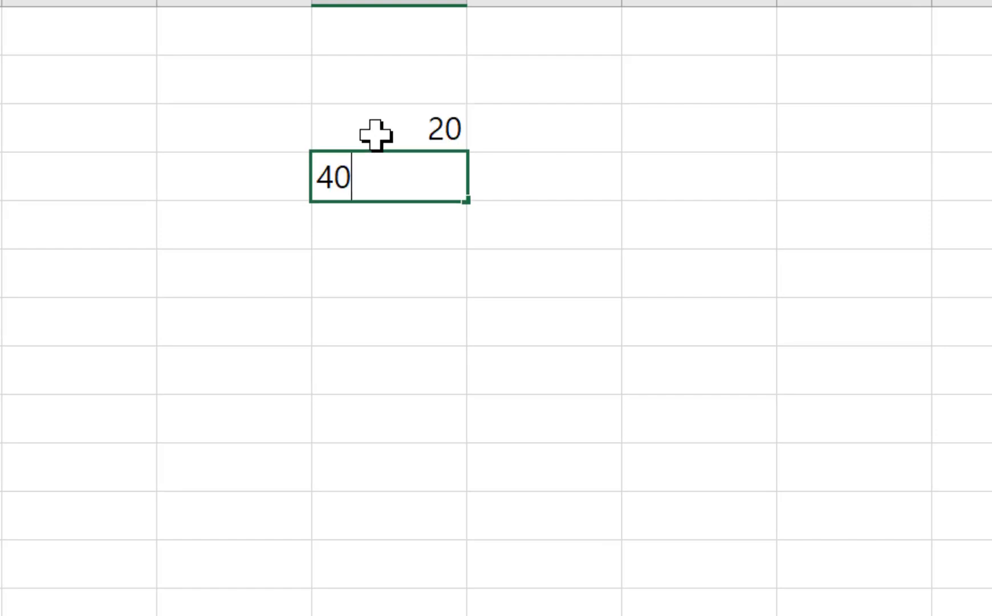
pyautogui.press('Return')
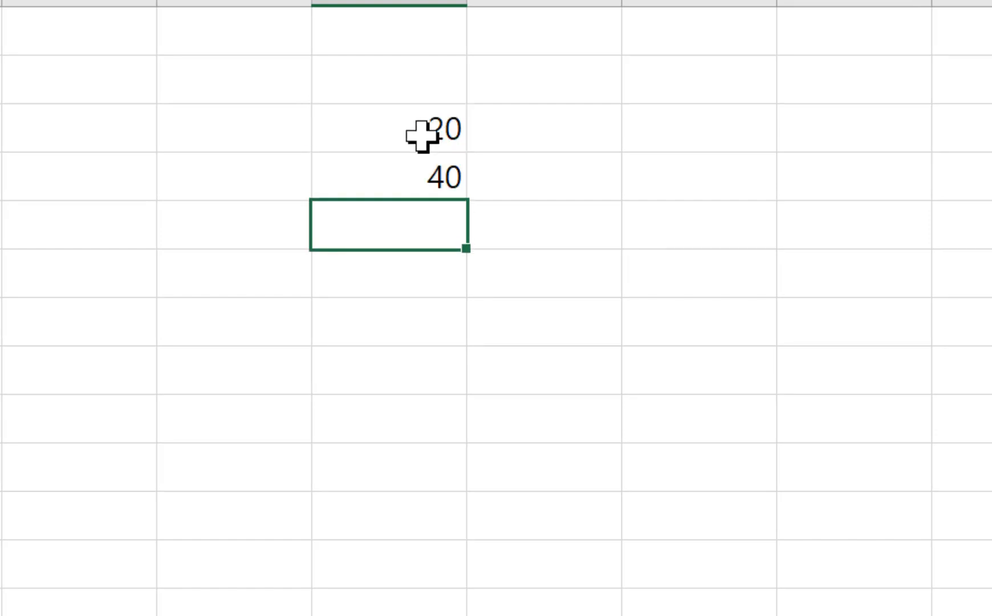
pyautogui.press('Up')
pyautogui.press('Up')
pyautogui.moveTo(421, 136); pyautogui.dragTo(477, 557)
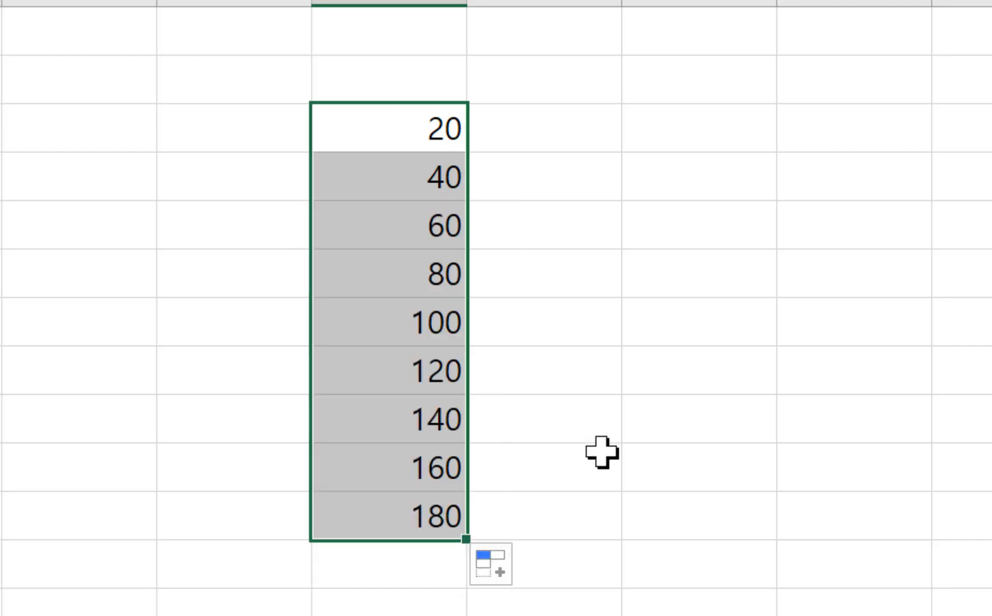
pyautogui.click(603, 452)
pyautogui.click(496, 127)
pyautogui.click(384, 126)
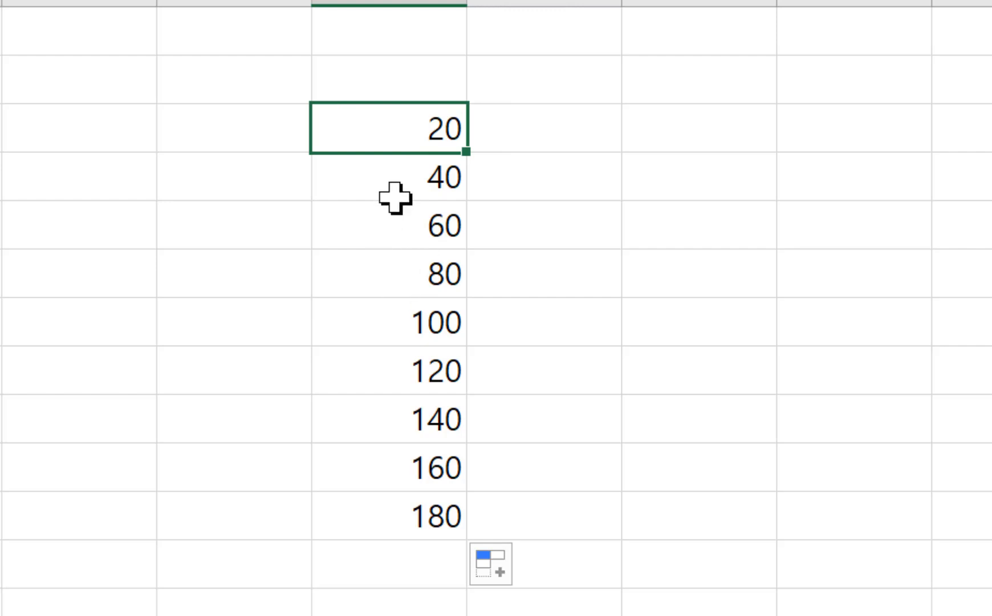
pyautogui.click(394, 173)
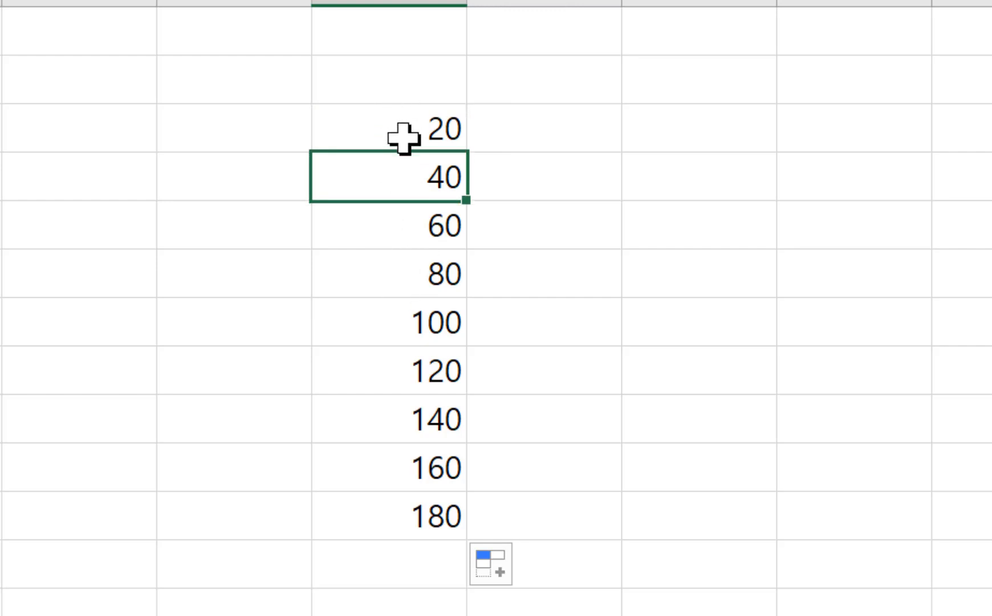
pyautogui.click(401, 136)
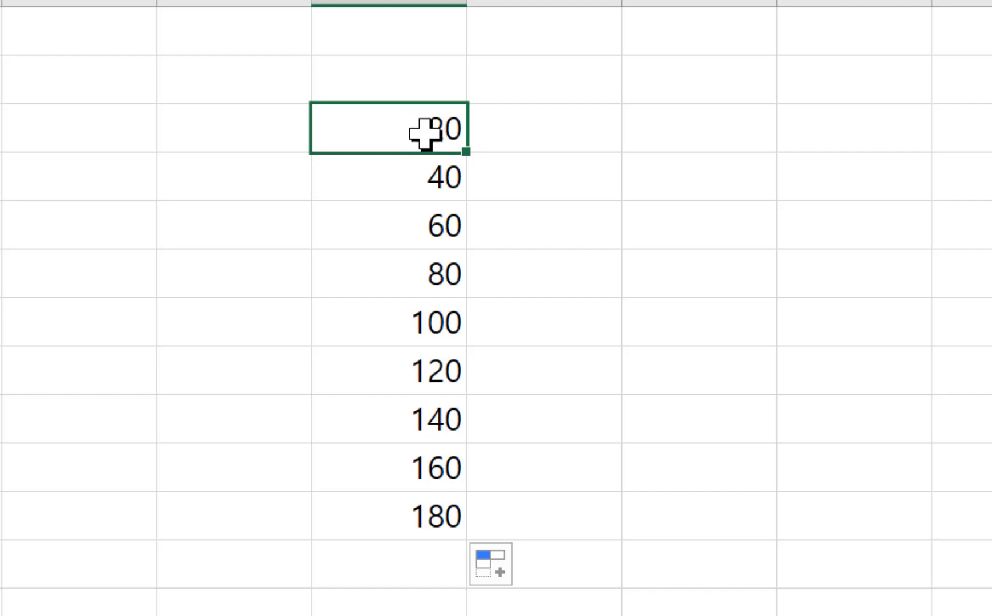
pyautogui.click(422, 176)
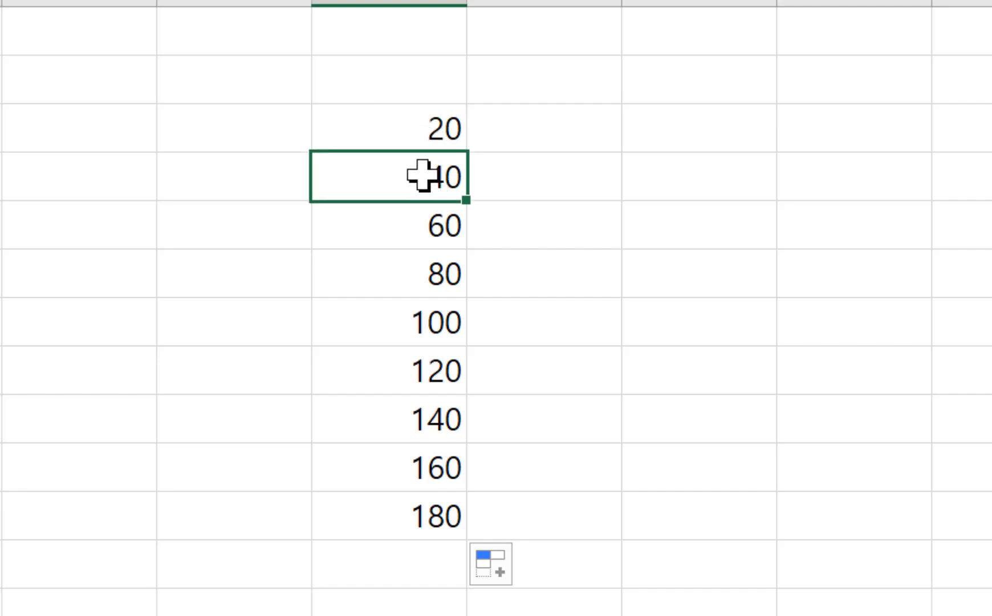
pyautogui.click(394, 228)
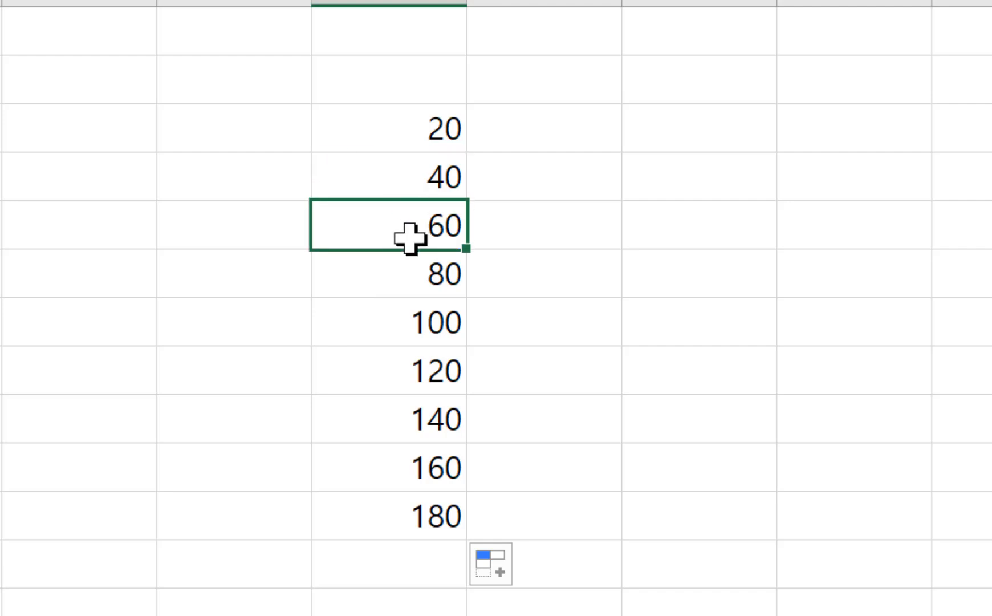
pyautogui.click(399, 273)
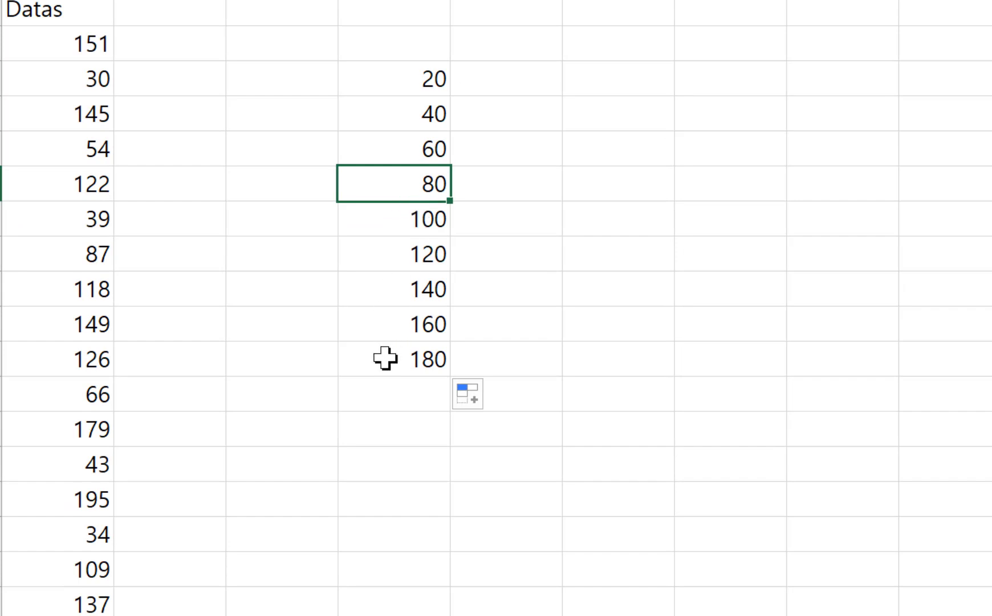
pyautogui.press('Down')
pyautogui.click(390, 396)
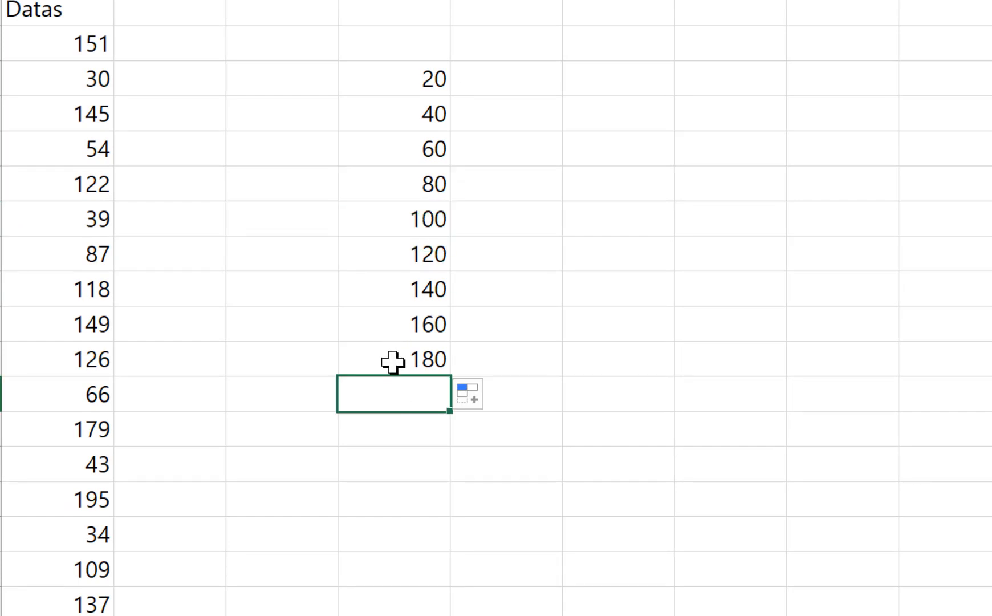
pyautogui.click(392, 361)
pyautogui.click(410, 403)
# Enter the array formula =FREQUENCY(A2:A501,D3:D11) across E3:E12 to count the Datas values per interval.
pyautogui.moveTo(486, 83); pyautogui.dragTo(517, 382)
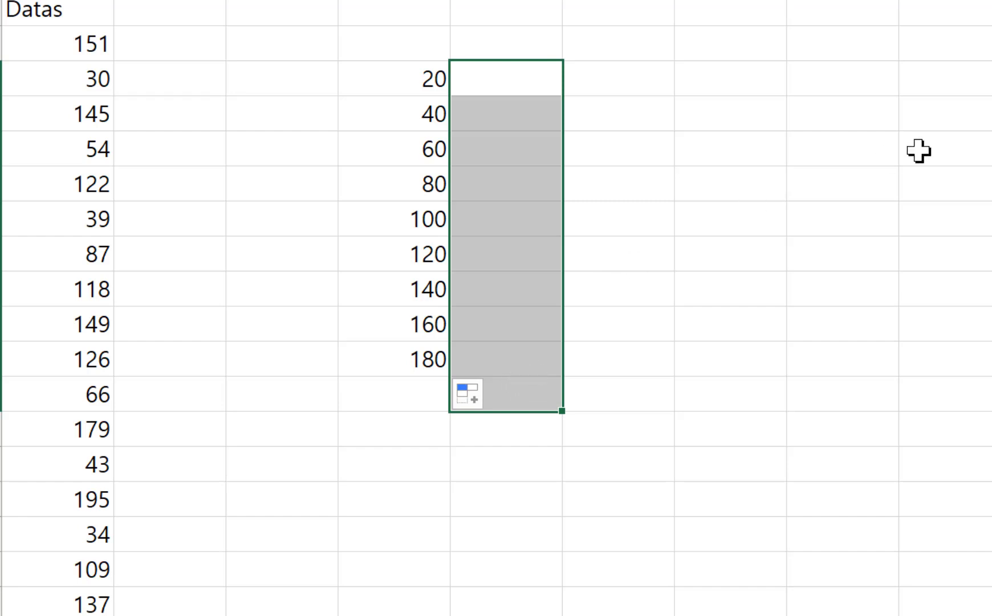
pyautogui.write('=')
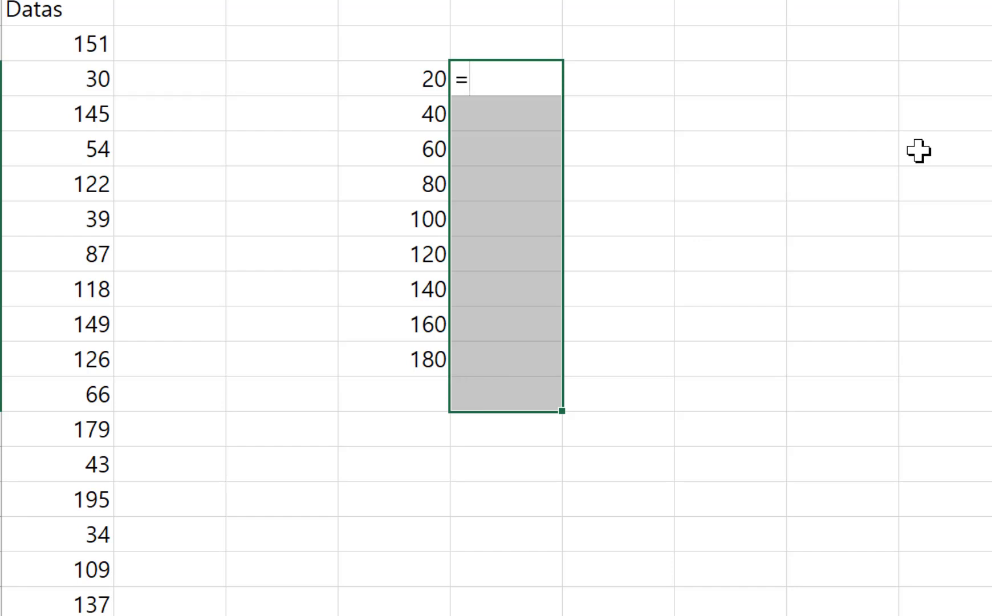
pyautogui.write('fr')
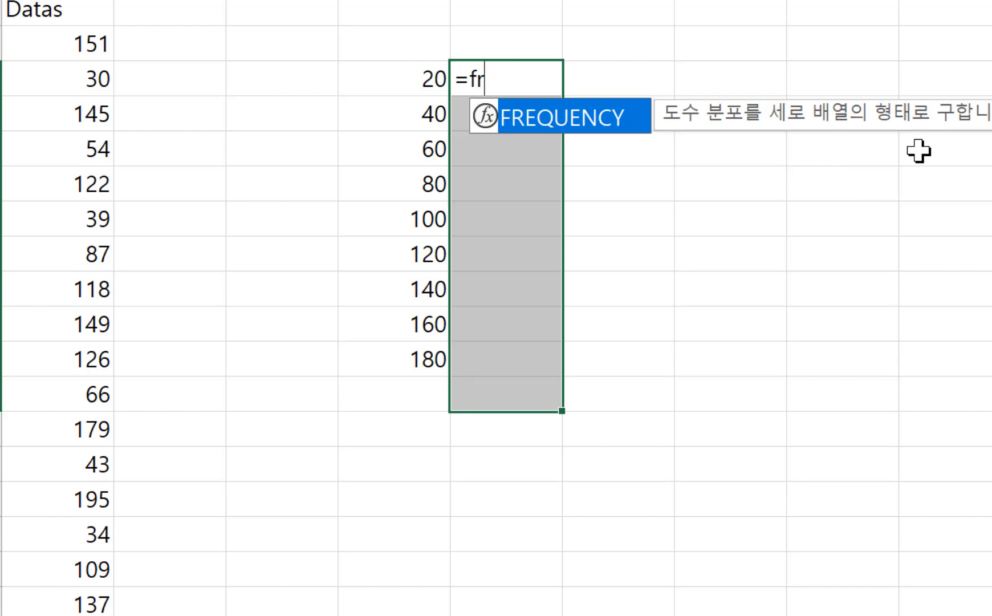
pyautogui.press('Tab')
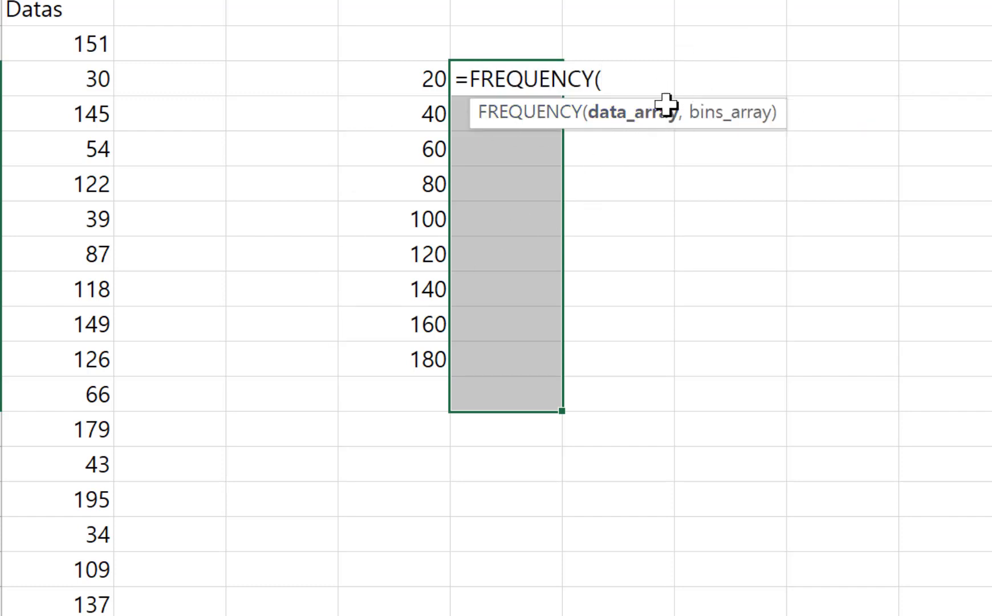
pyautogui.click(65, 53)
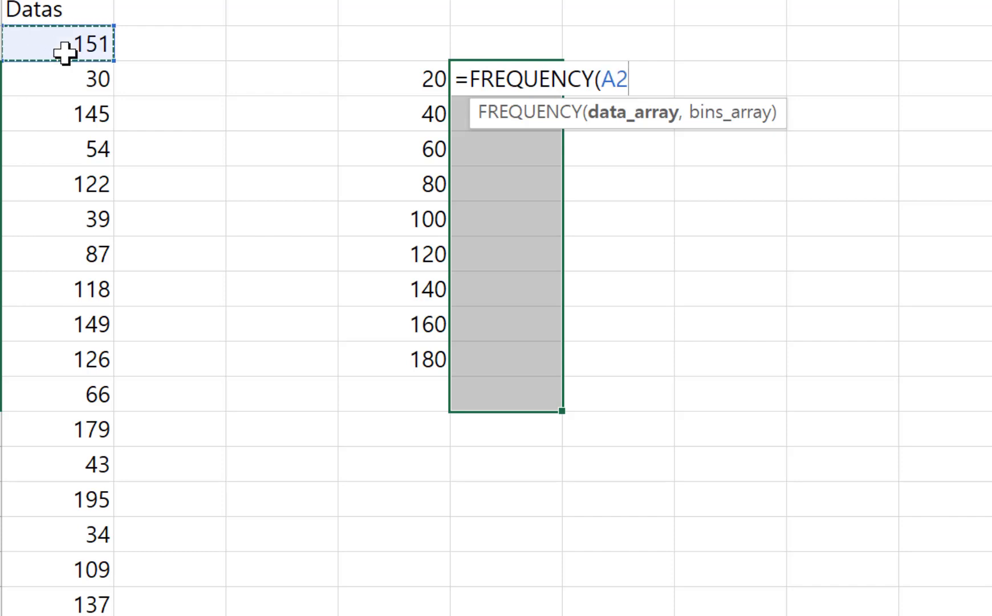
pyautogui.hotkey('ctrl', 'shift', 'Down')
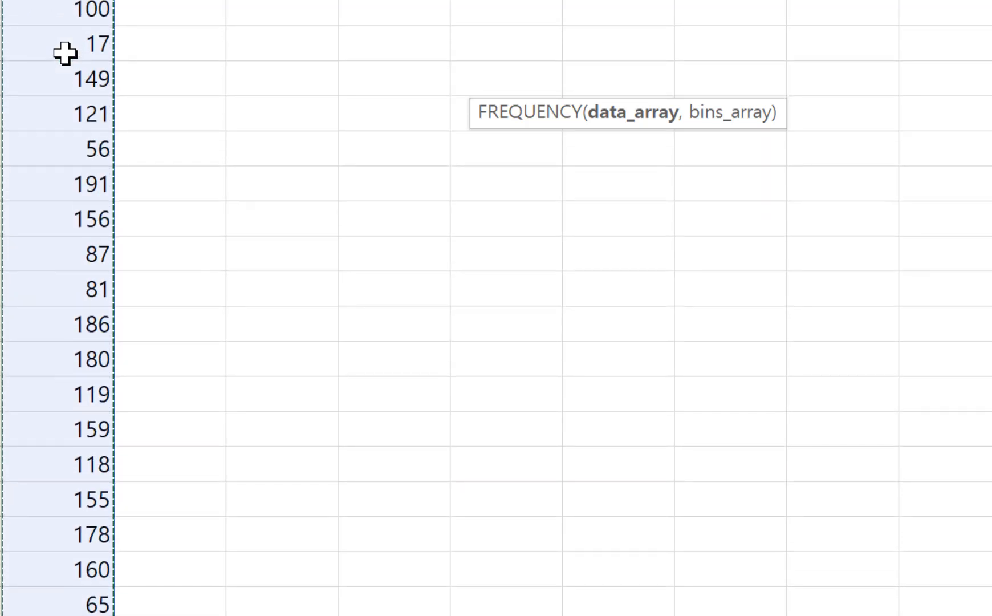
pyautogui.write(',')
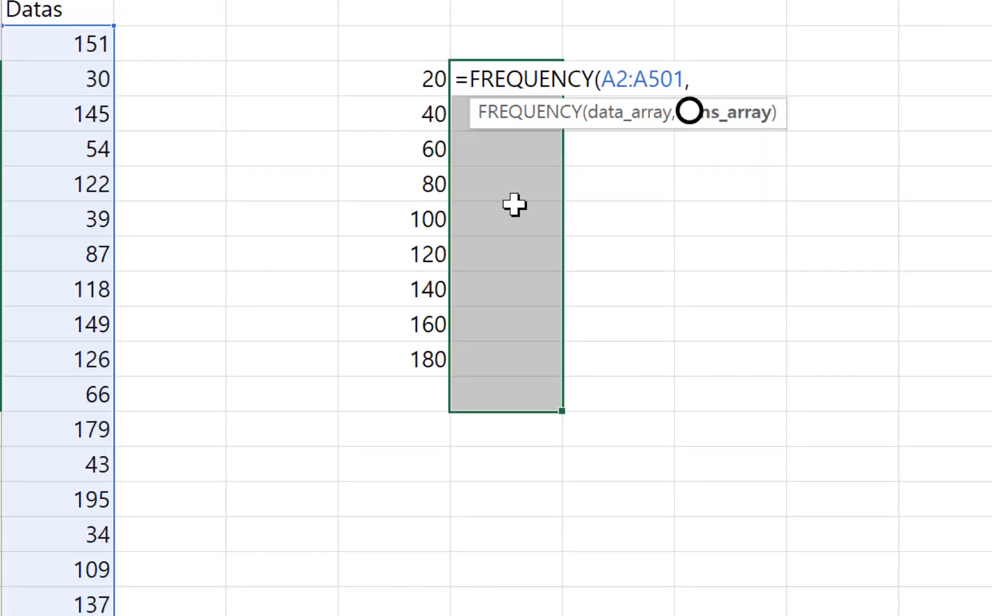
pyautogui.moveTo(419, 86); pyautogui.dragTo(418, 351)
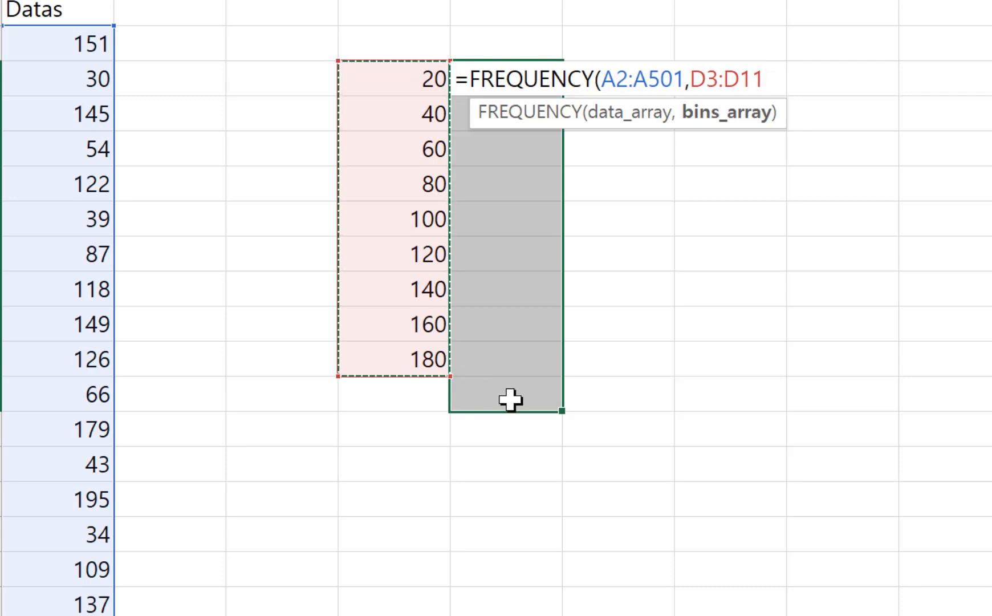
pyautogui.hotkey('ctrl', 'shift', 'Return')
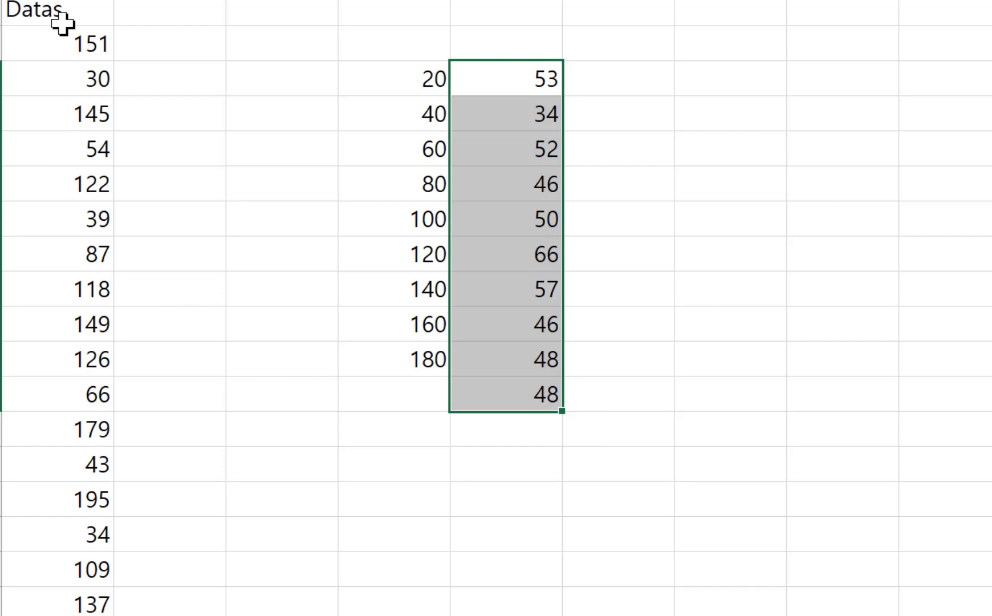
pyautogui.click(699, 279)
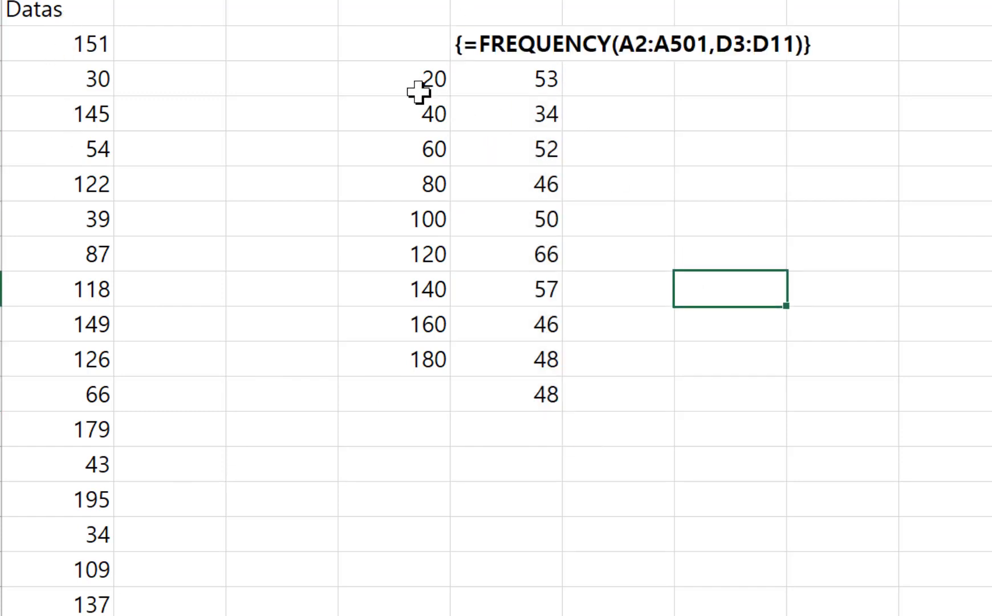
pyautogui.moveTo(419, 91); pyautogui.dragTo(412, 348)
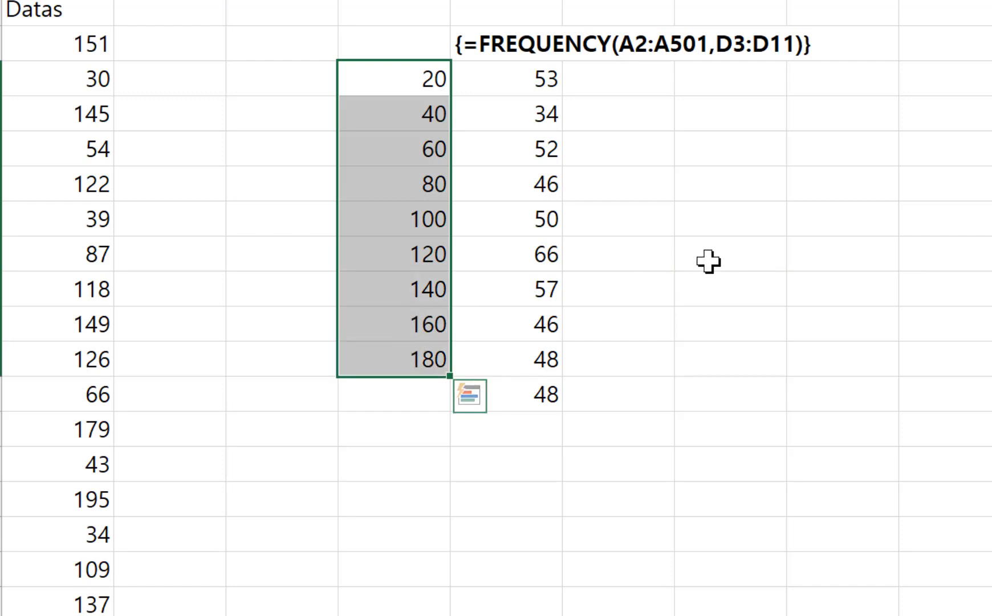
# Enter a COUNTIF formula in G3 that counts the values in A2:A501 matching the criterion ">="&D3.
pyautogui.click(716, 83)
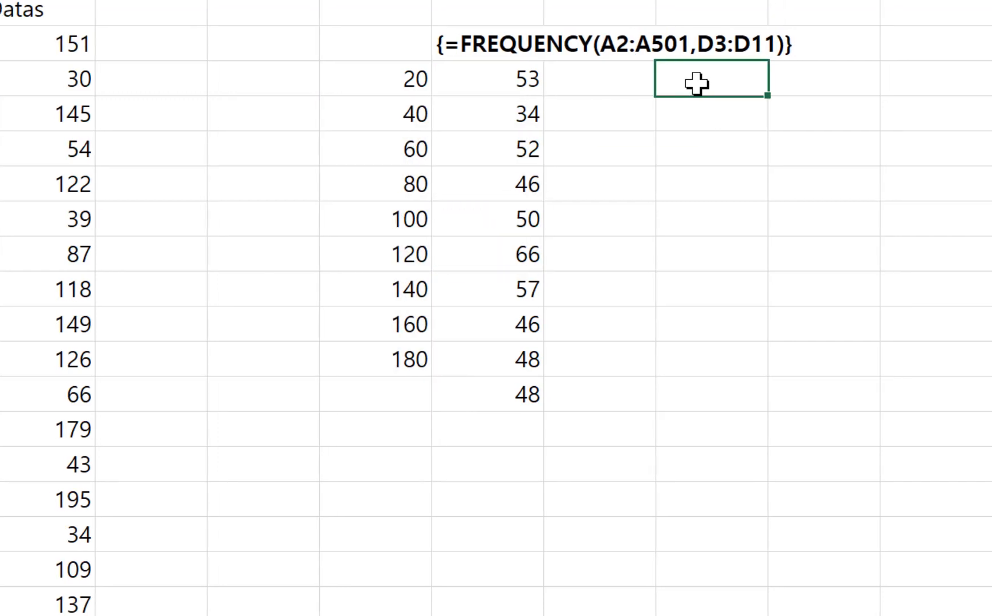
pyautogui.write('=couni')
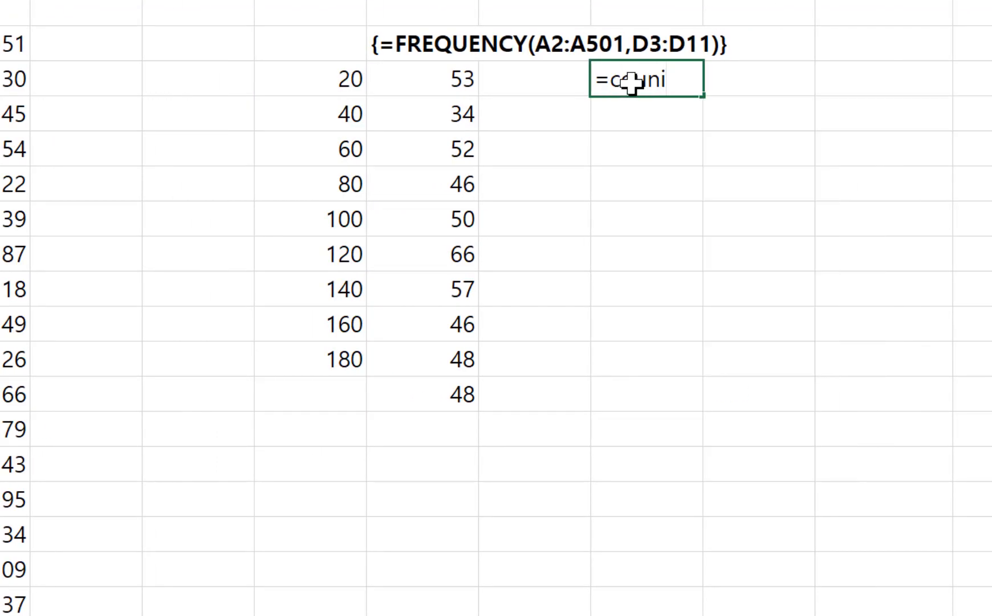
pyautogui.press('BackSpace')
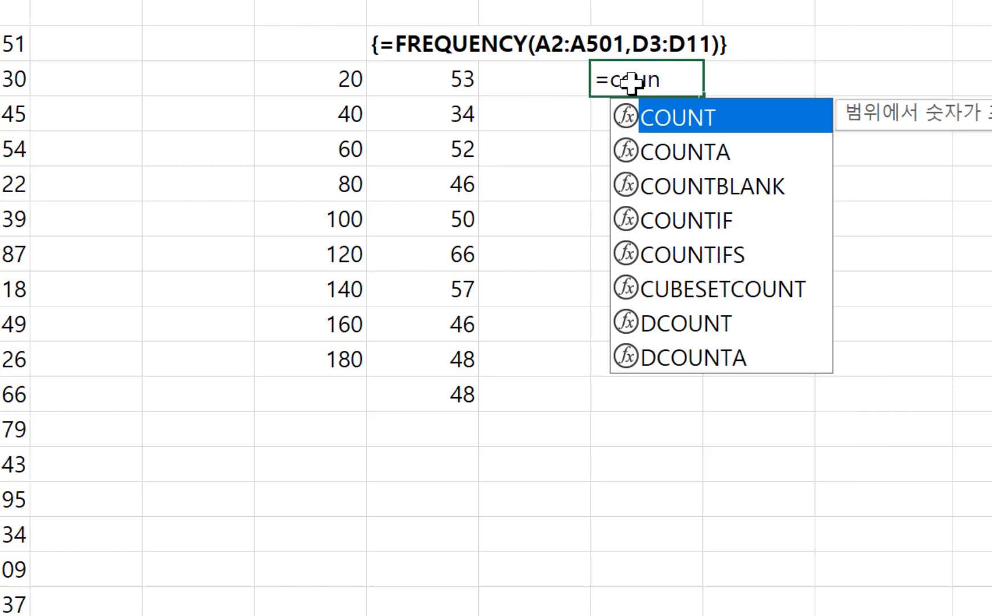
pyautogui.write('tif')
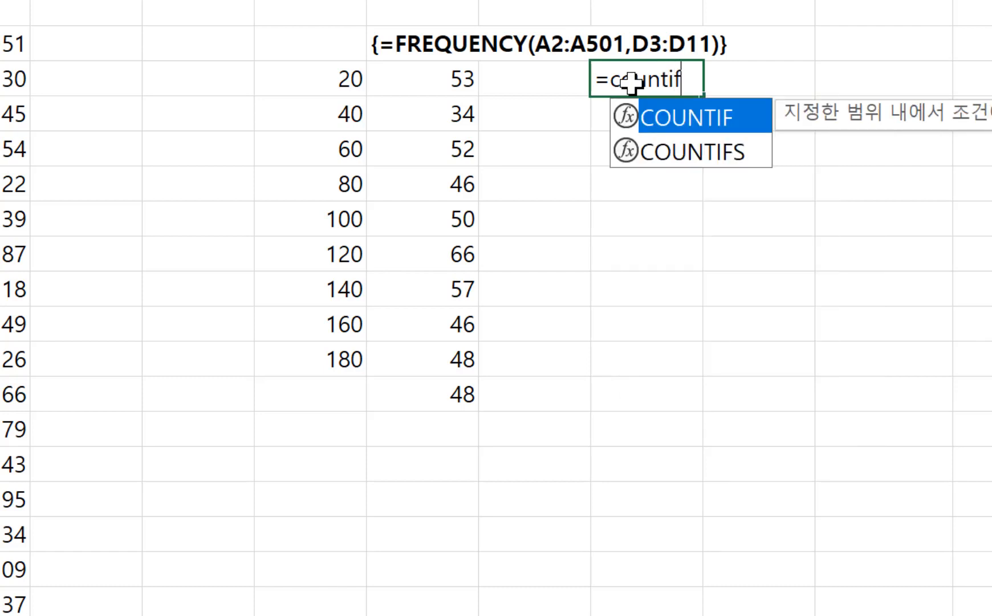
pyautogui.write('(')
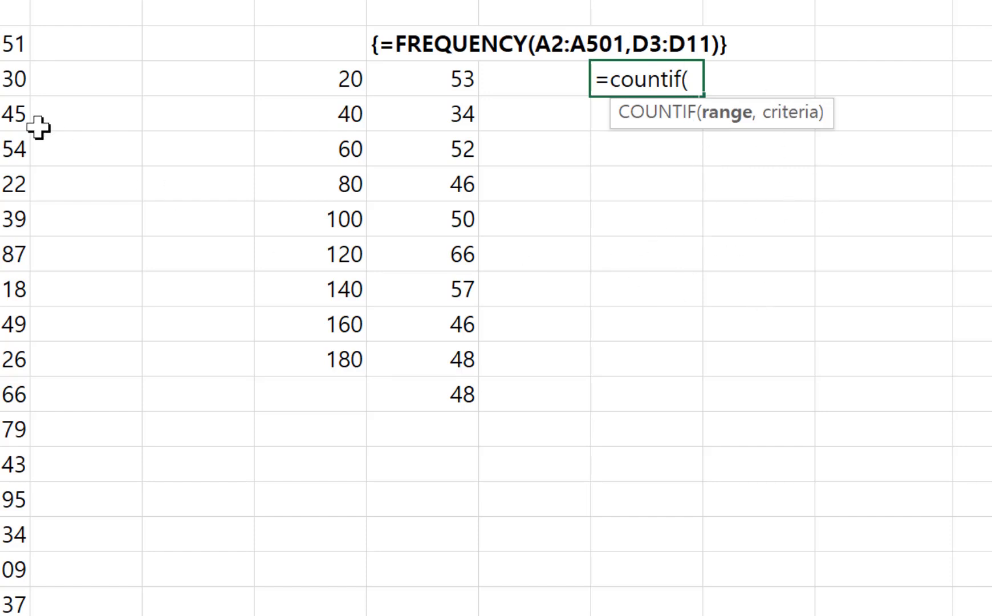
pyautogui.click(10, 44)
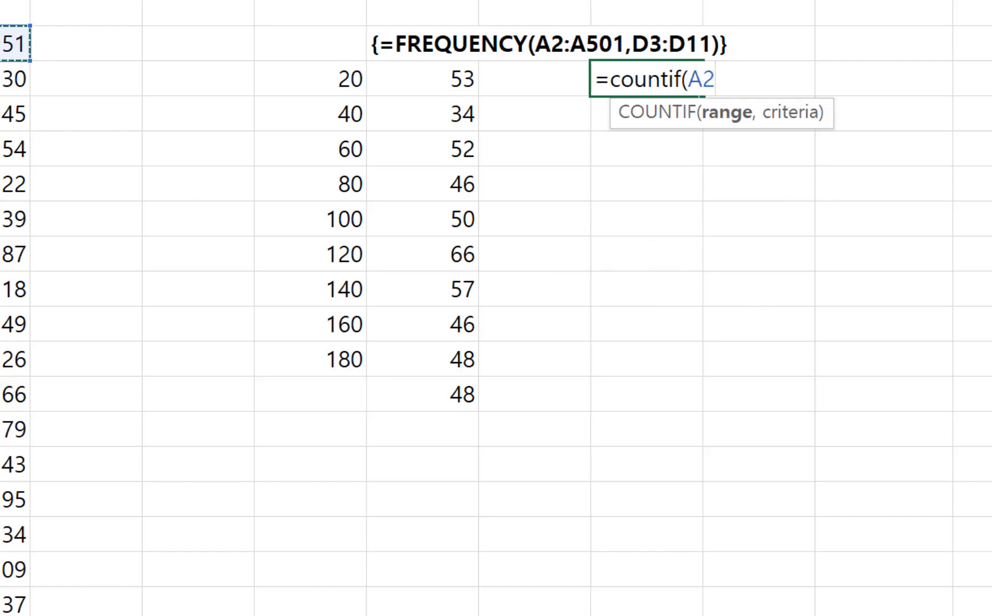
pyautogui.hotkey('ctrl', 'shift', 'Down')
pyautogui.write(',">="&')
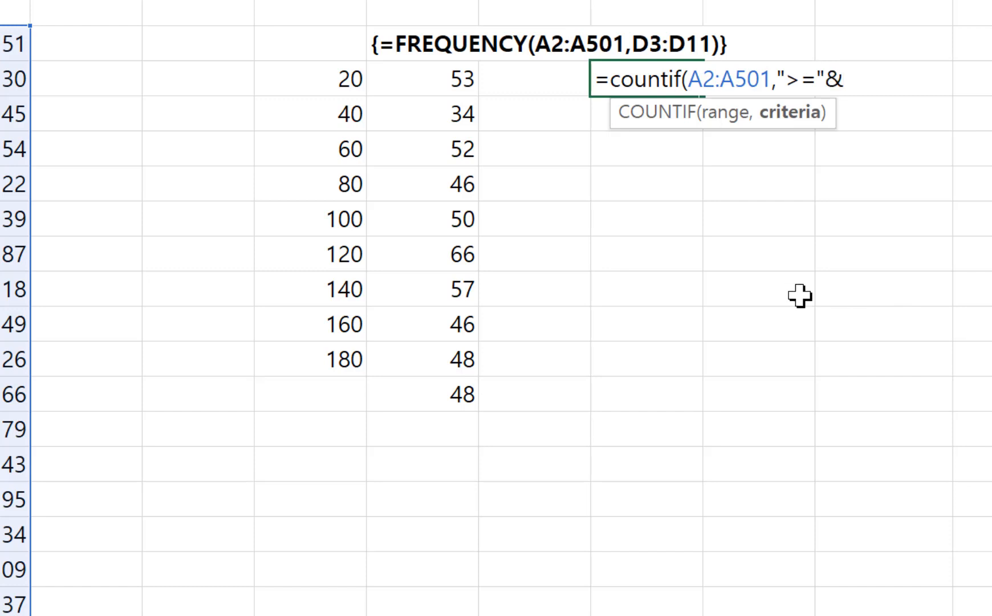
pyautogui.click(328, 85)
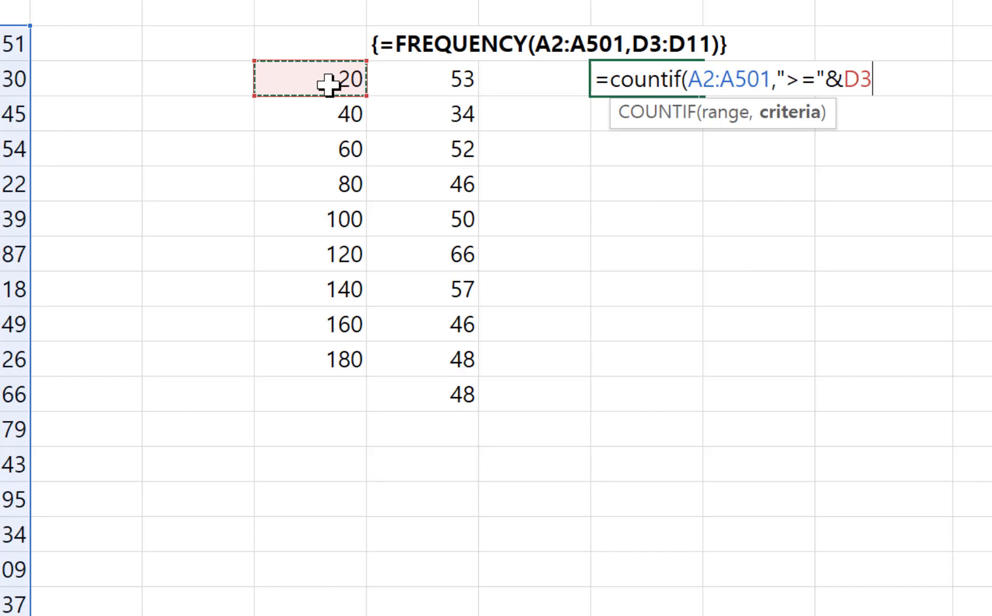
pyautogui.press('Return')
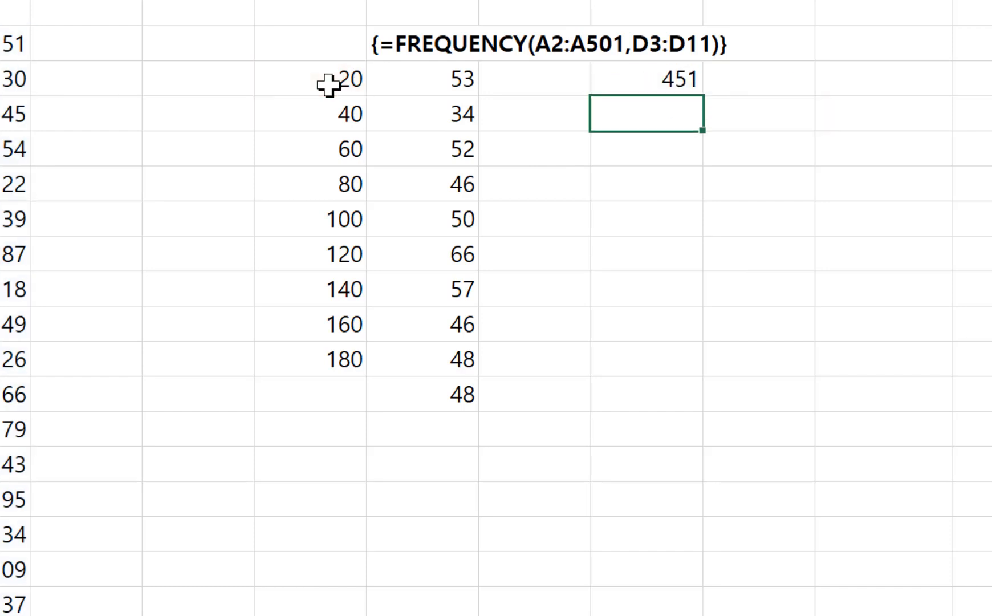
# Change the comparison in G3's COUNTIF criterion to "<="&D3 and review the edited formula.
pyautogui.click(639, 78)
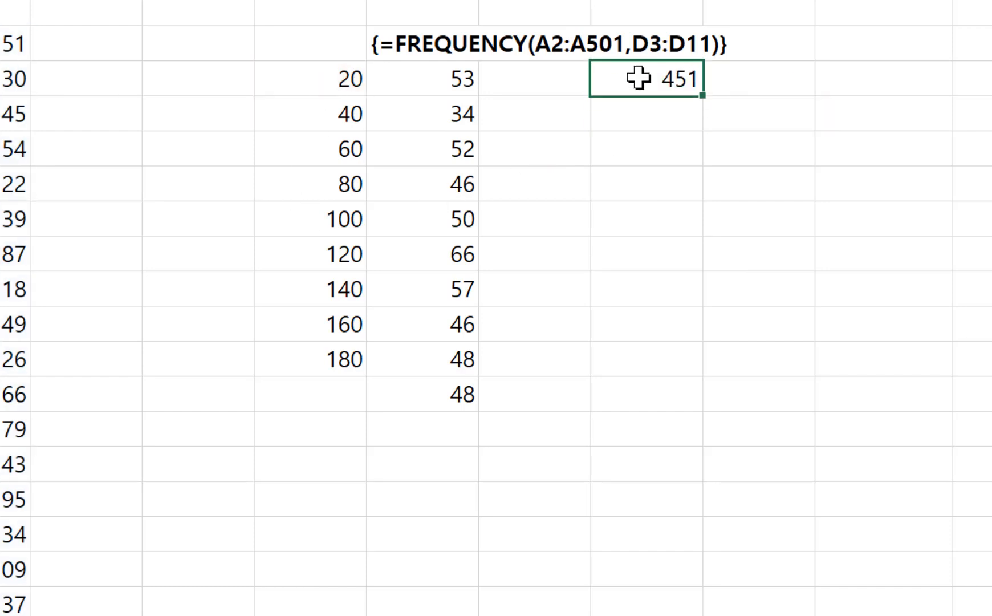
pyautogui.press('F2')
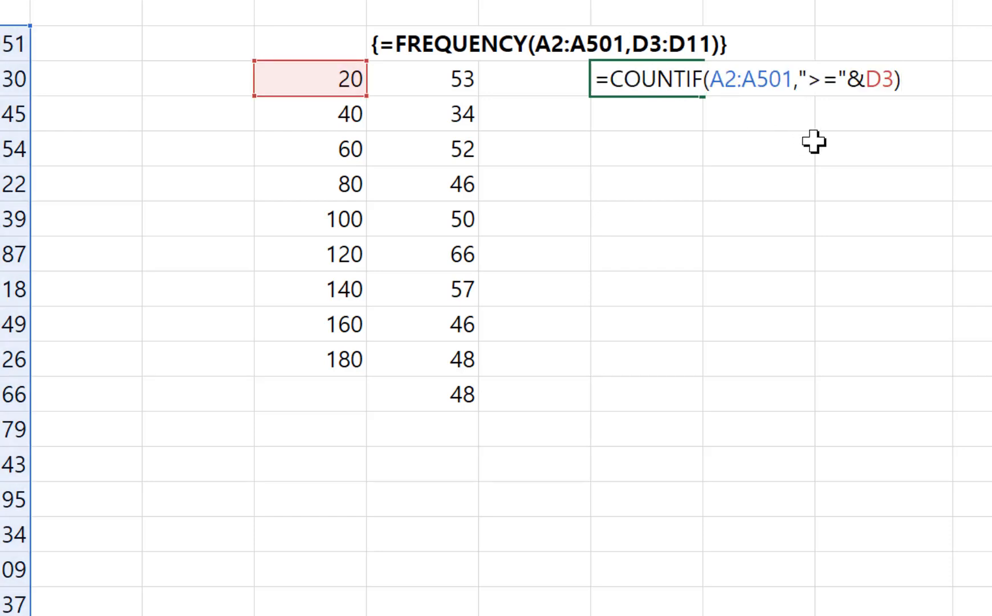
pyautogui.click(823, 79)
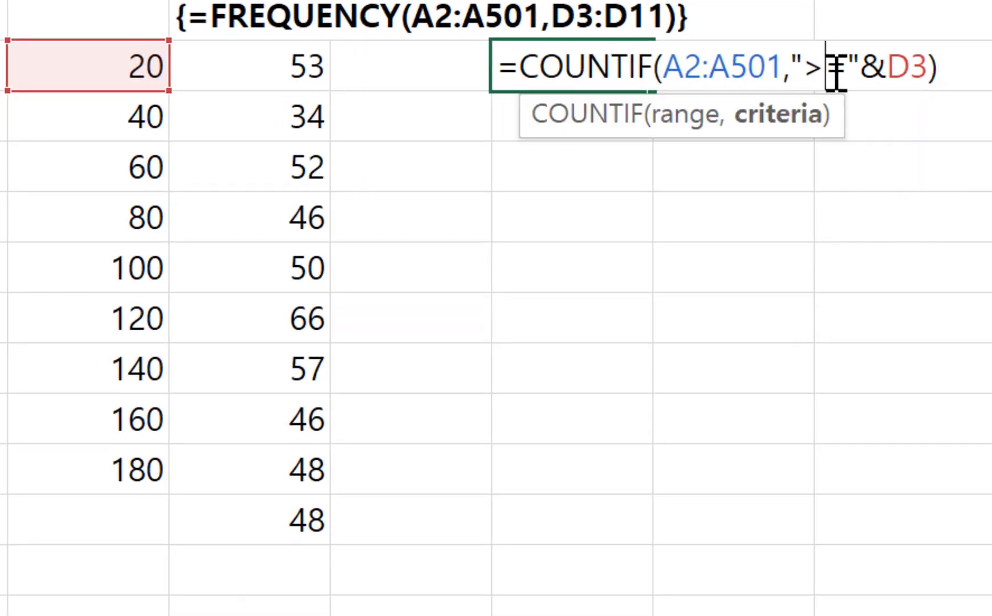
pyautogui.press('BackSpace')
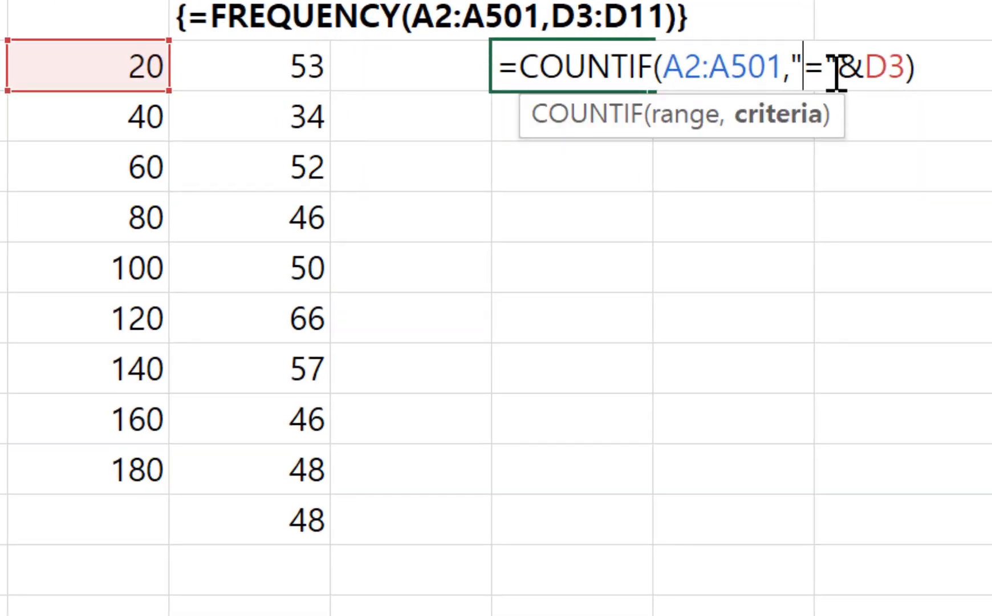
pyautogui.write('<')
pyautogui.press('Return')
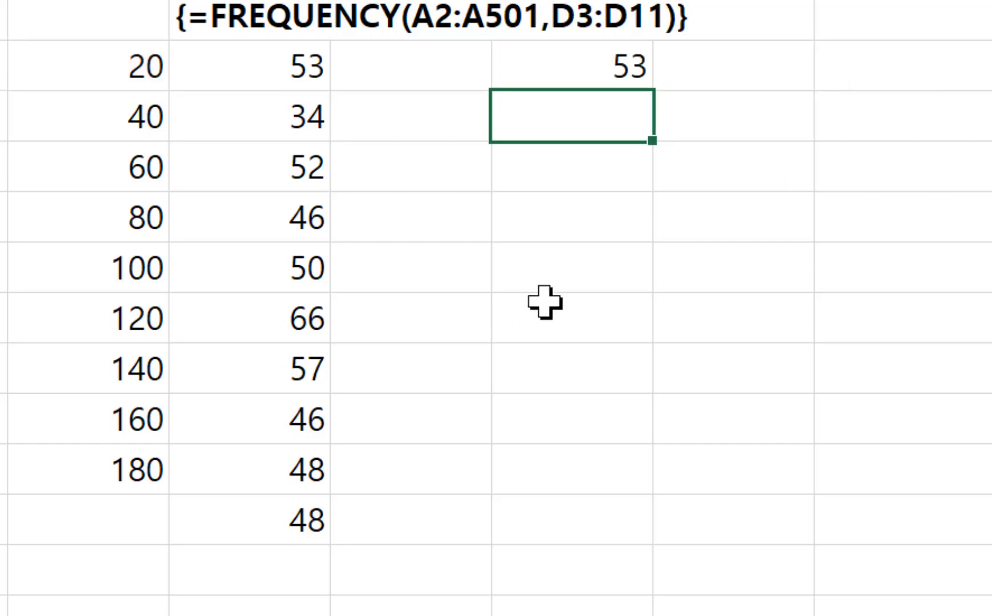
pyautogui.click(576, 68)
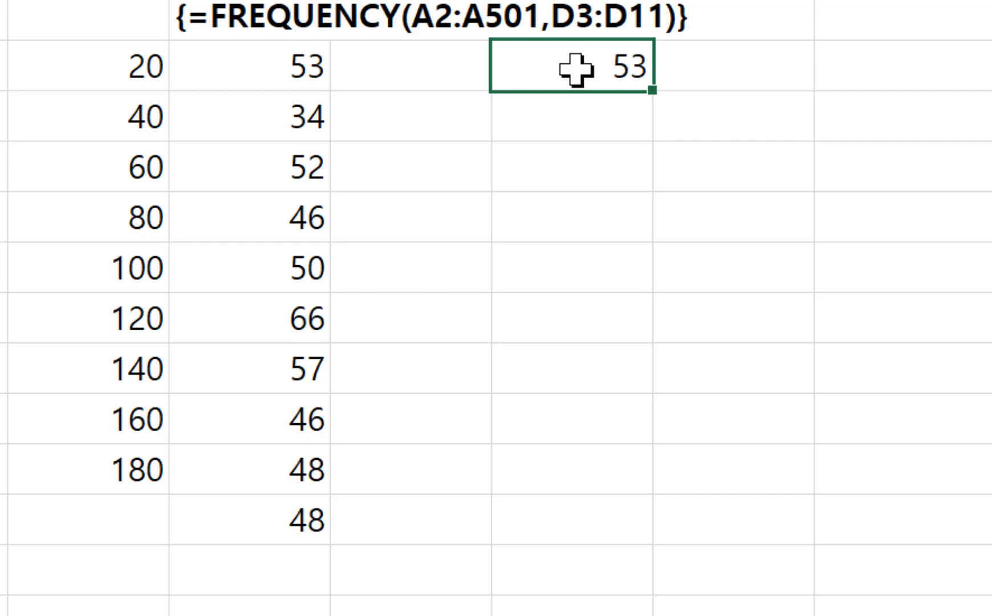
pyautogui.press('F2')
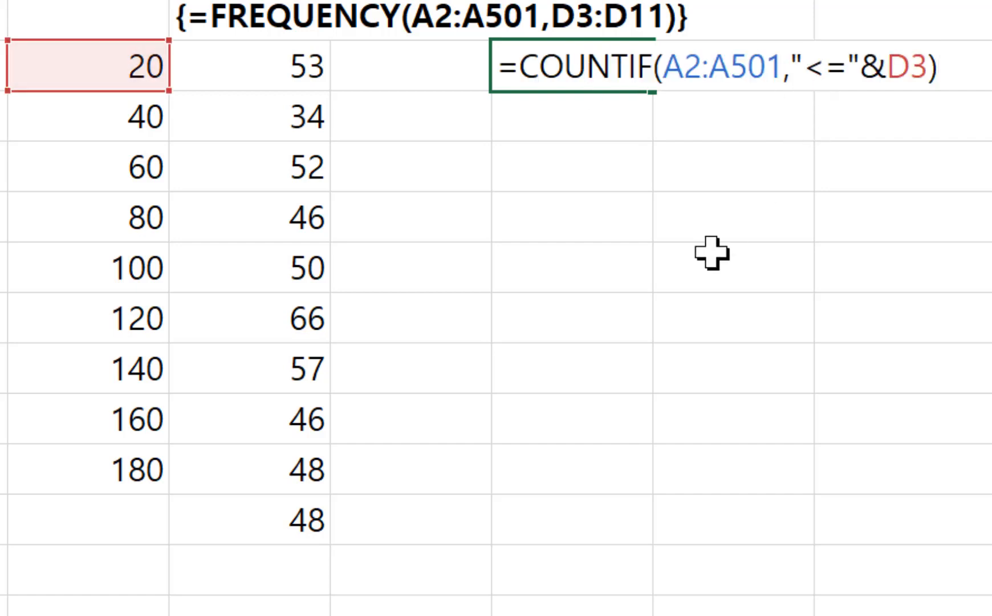
pyautogui.press('Return')
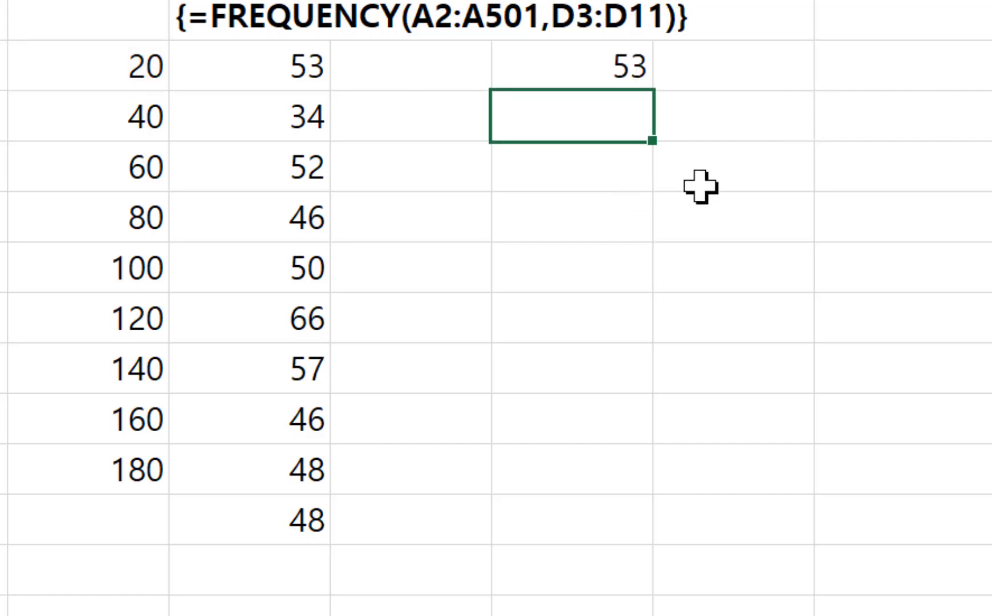
# Start a COUNTIFS formula in G4 with the absolute range $A$2:$A$501 and the first criterion ">"&D3.
pyautogui.write('=coun')
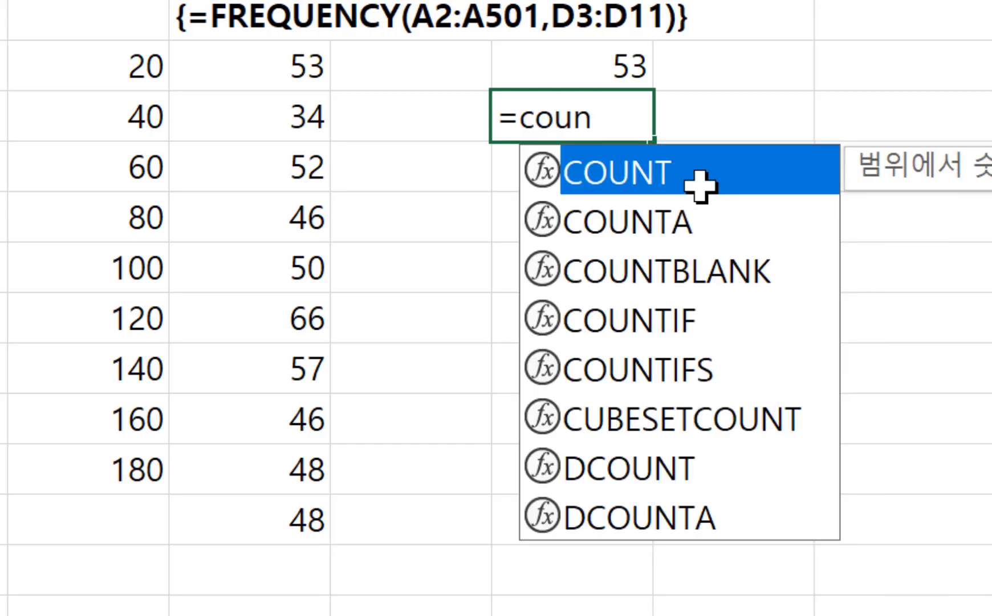
pyautogui.write('tifs')
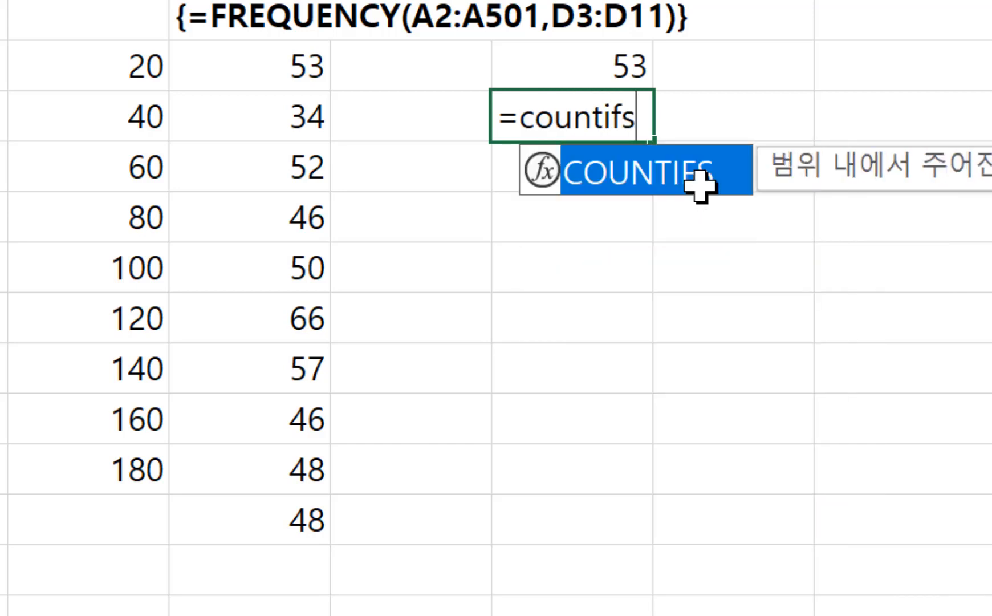
pyautogui.write('(')
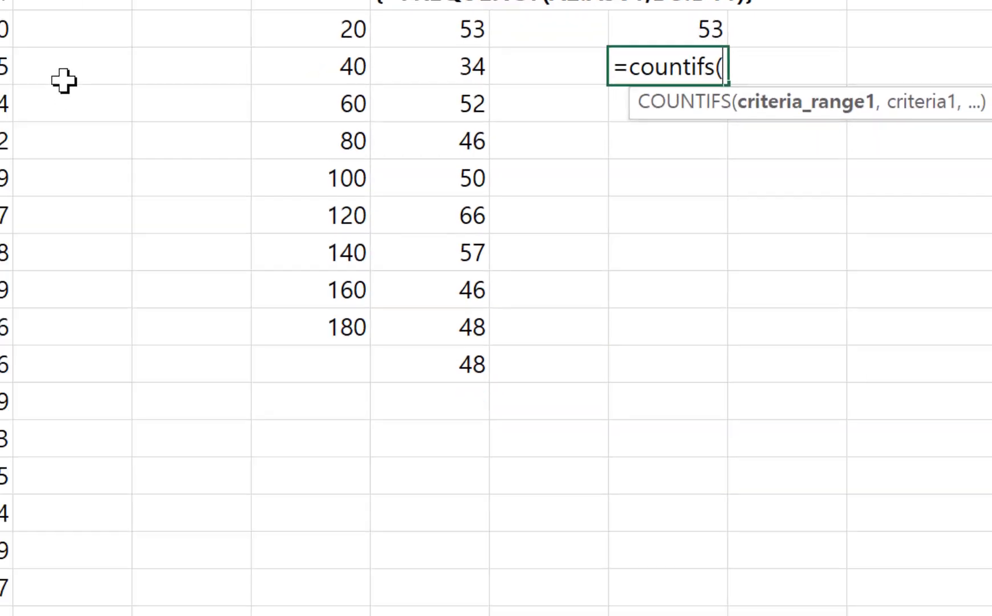
pyautogui.click(18, 0)
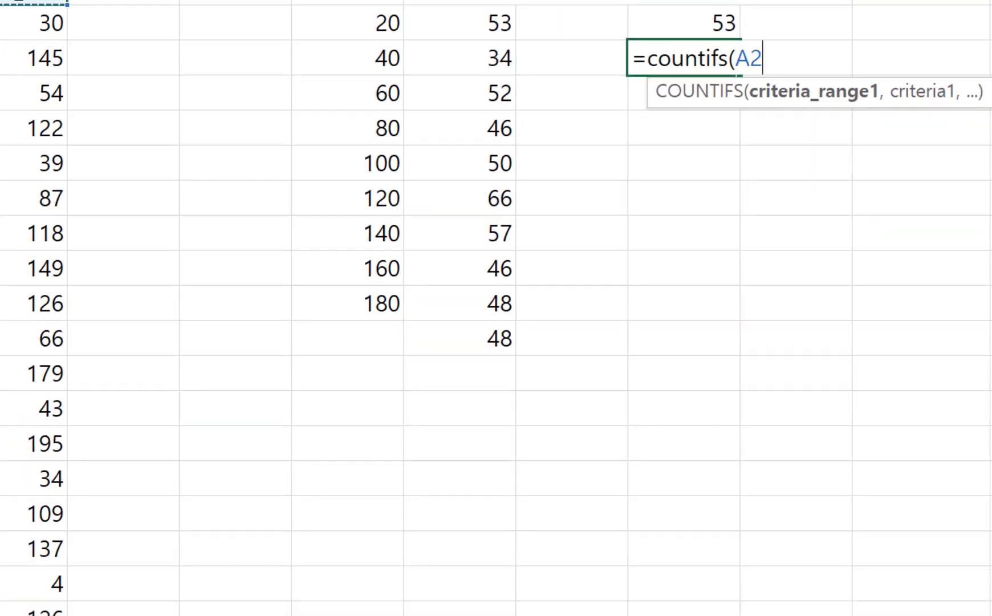
pyautogui.hotkey('ctrl', 'shift', 'Down')
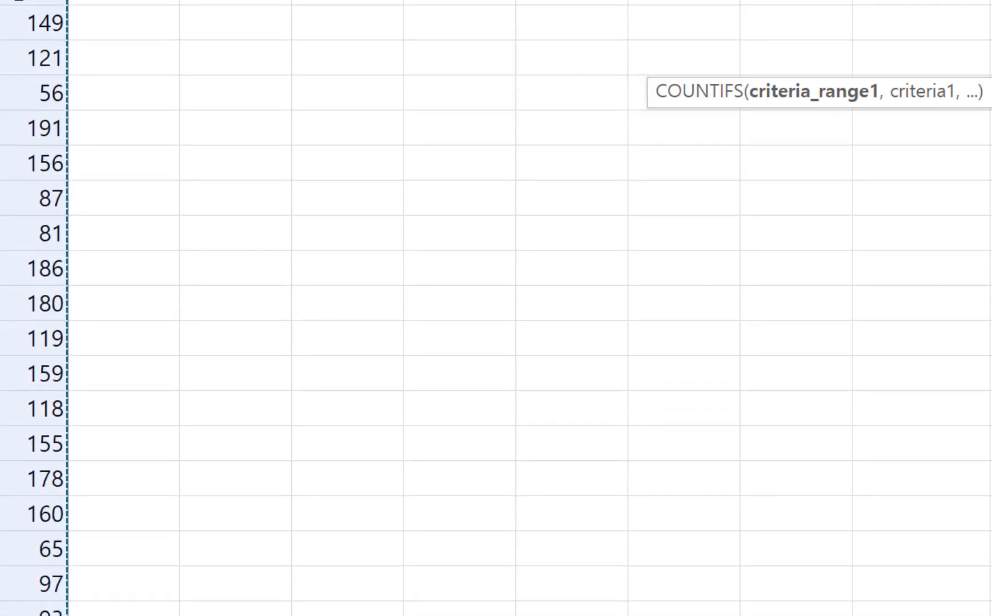
pyautogui.press('F4')
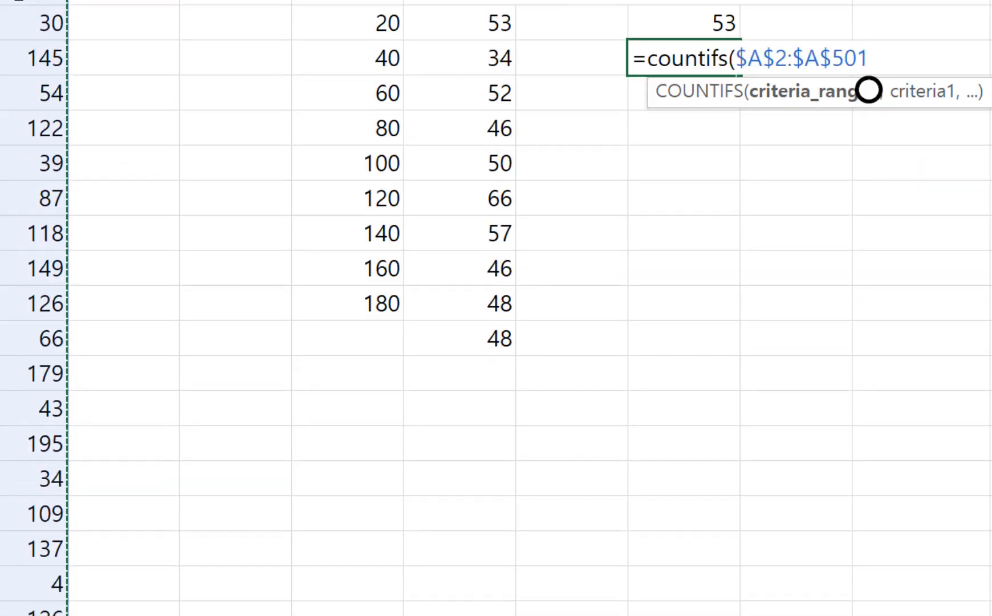
pyautogui.write(',')
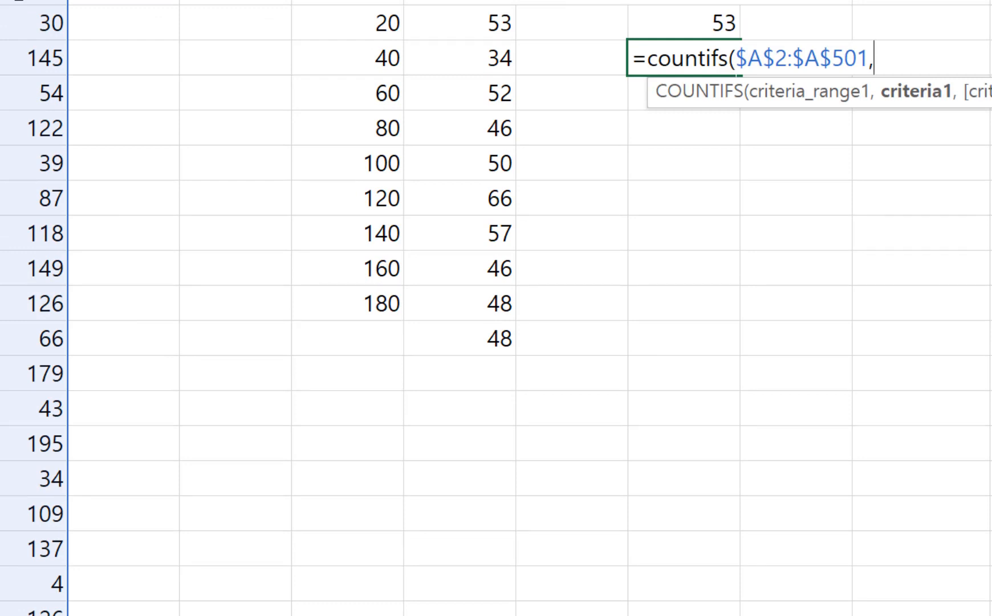
pyautogui.write('">')
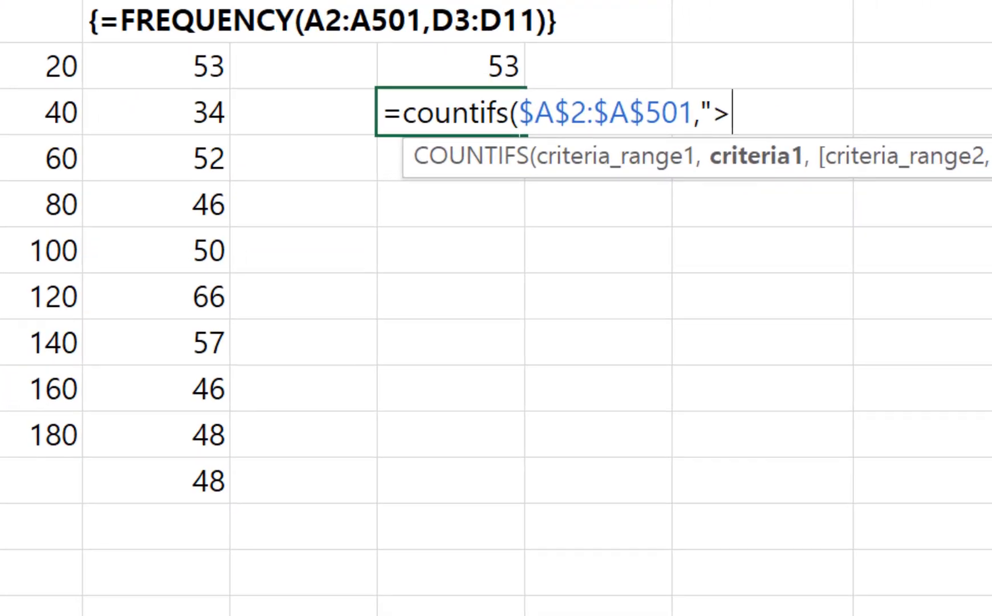
pyautogui.write('"&')
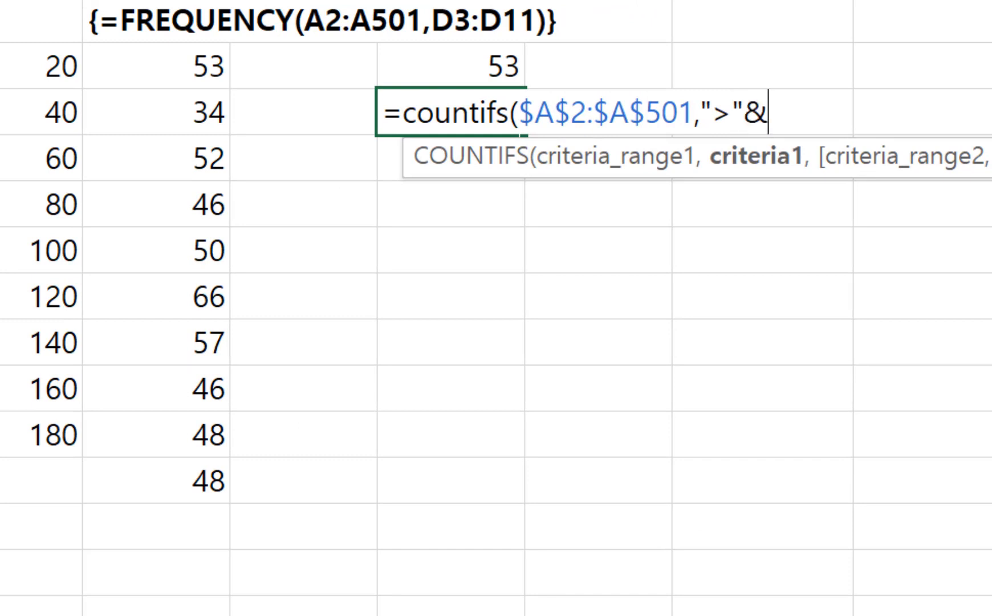
pyautogui.click(54, 71)
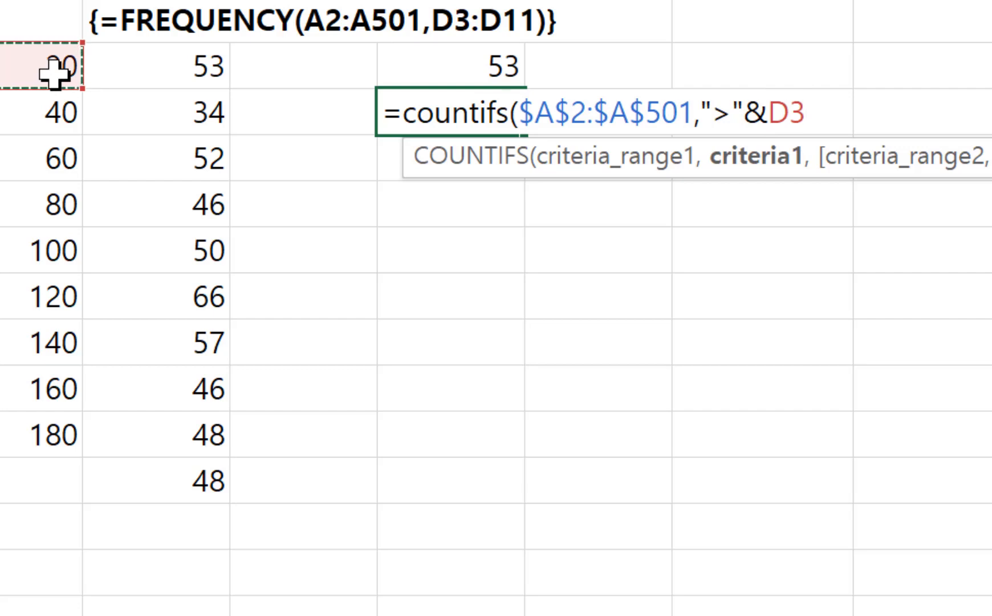
# Complete G4's COUNTIFS formula with the second range $A$2:$A$501 and the criterion "<="&D4.
pyautogui.write(',')
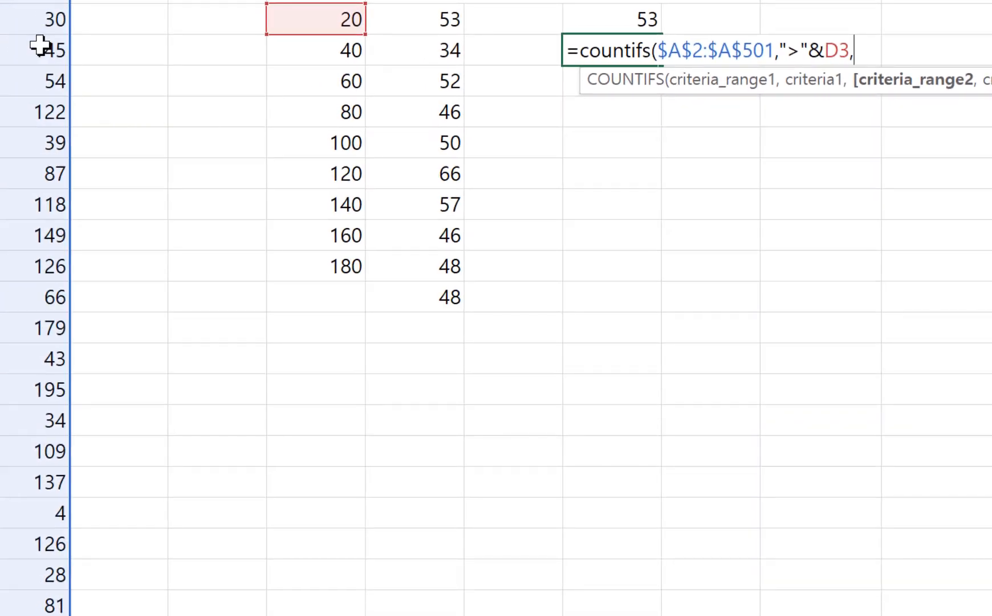
pyautogui.write('A2')
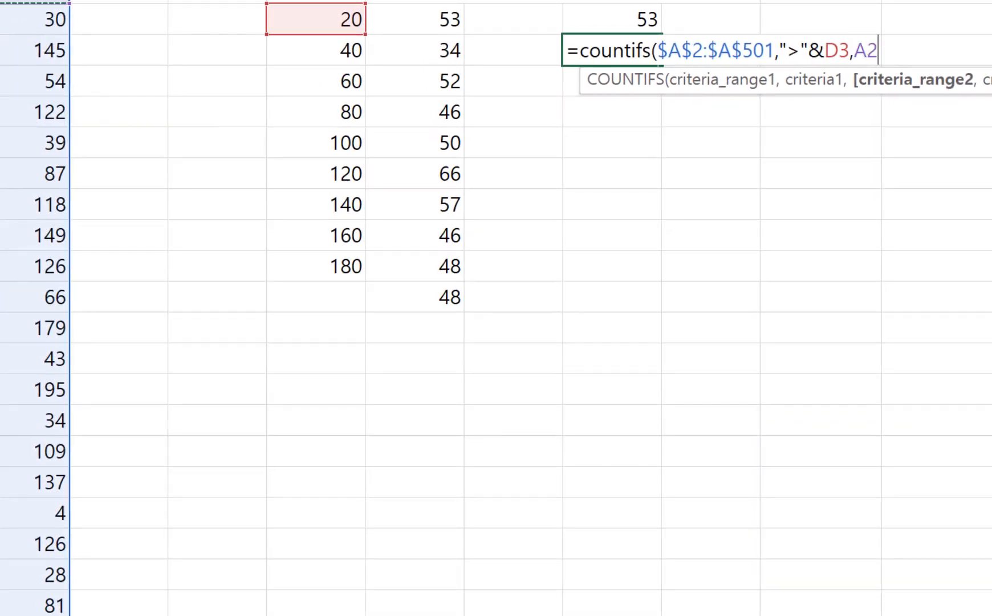
pyautogui.hotkey('ctrl', 'shift', 'Down')
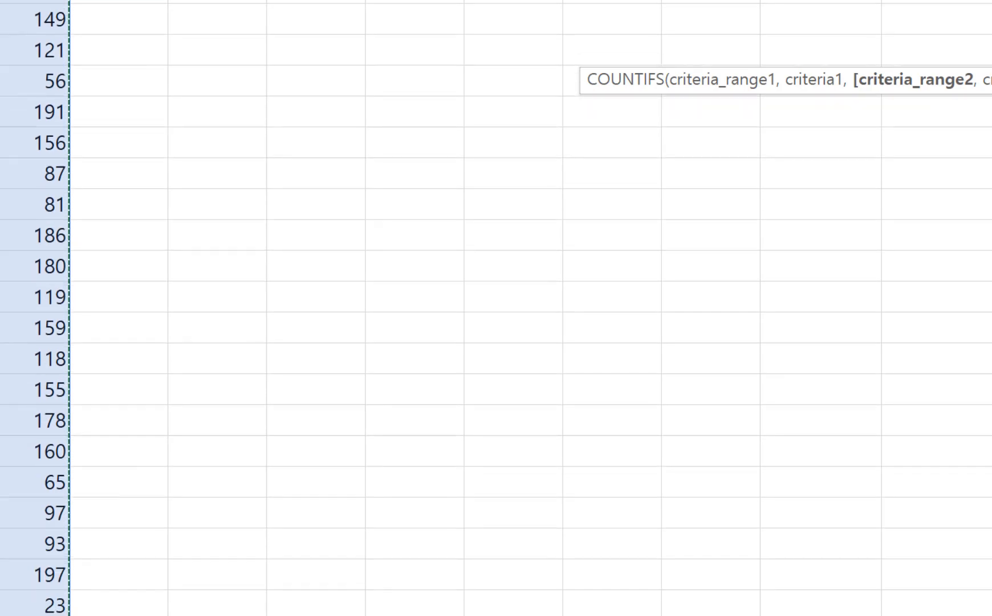
pyautogui.press('F4')
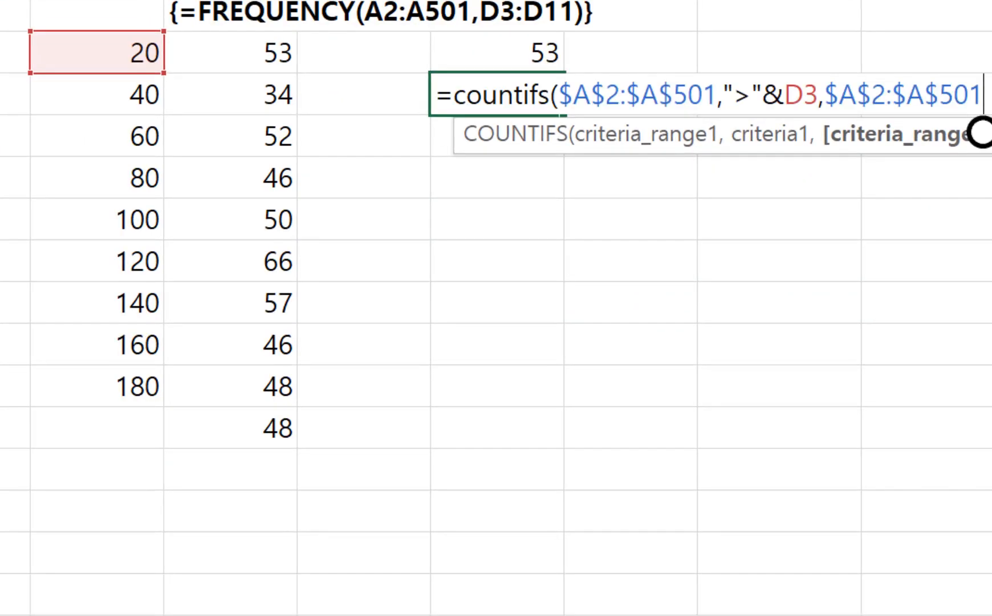
pyautogui.write(',">"&D3,$A$2:$A$501,')
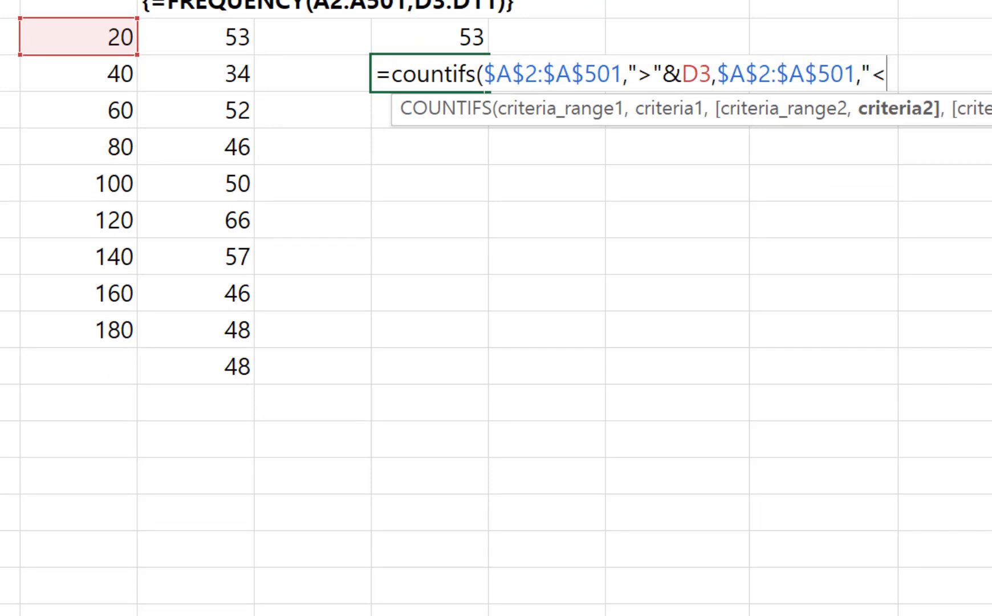
pyautogui.write('"<')
pyautogui.write('=')
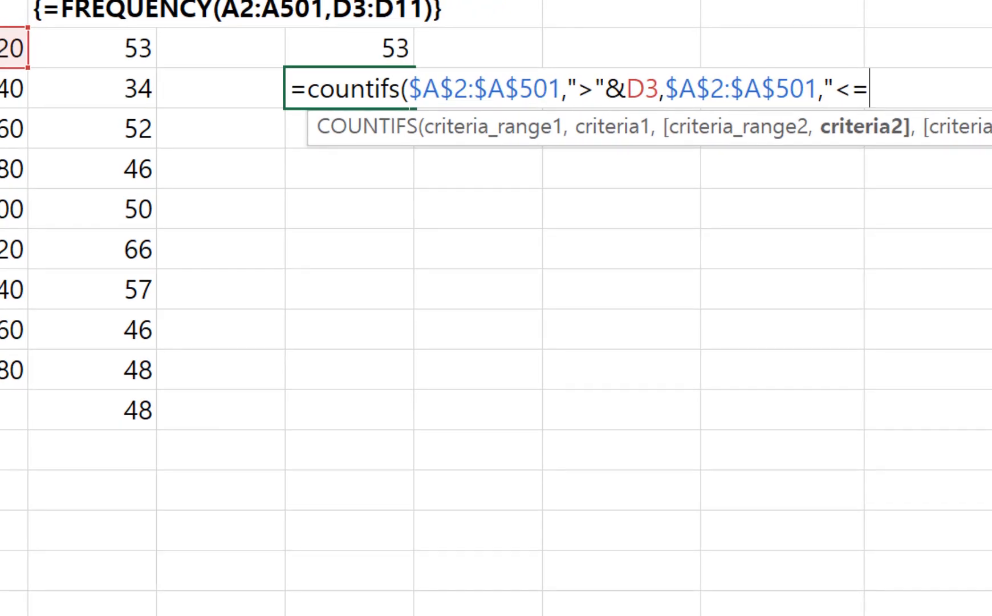
pyautogui.write('"&')
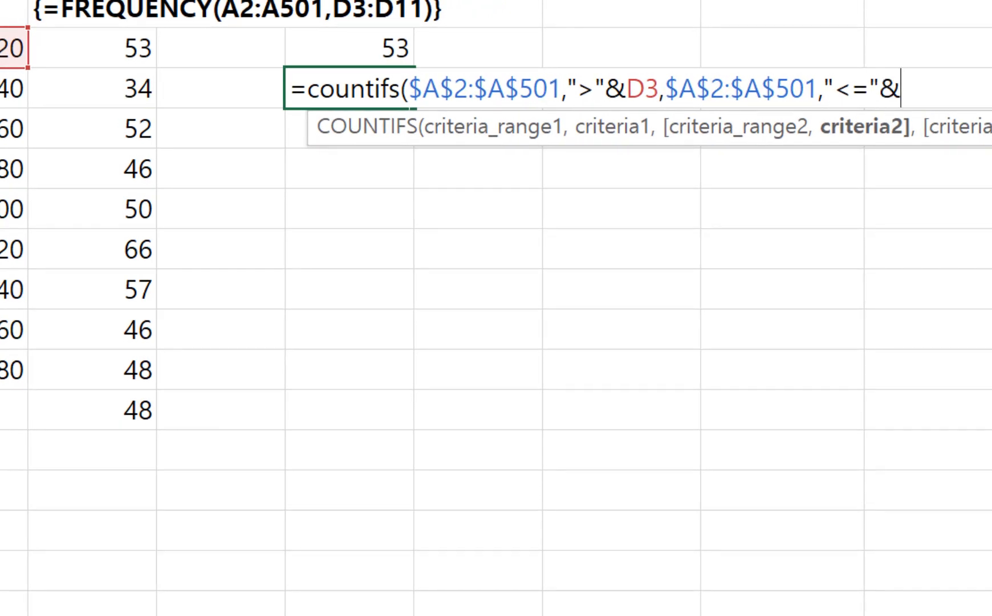
pyautogui.click(11, 89)
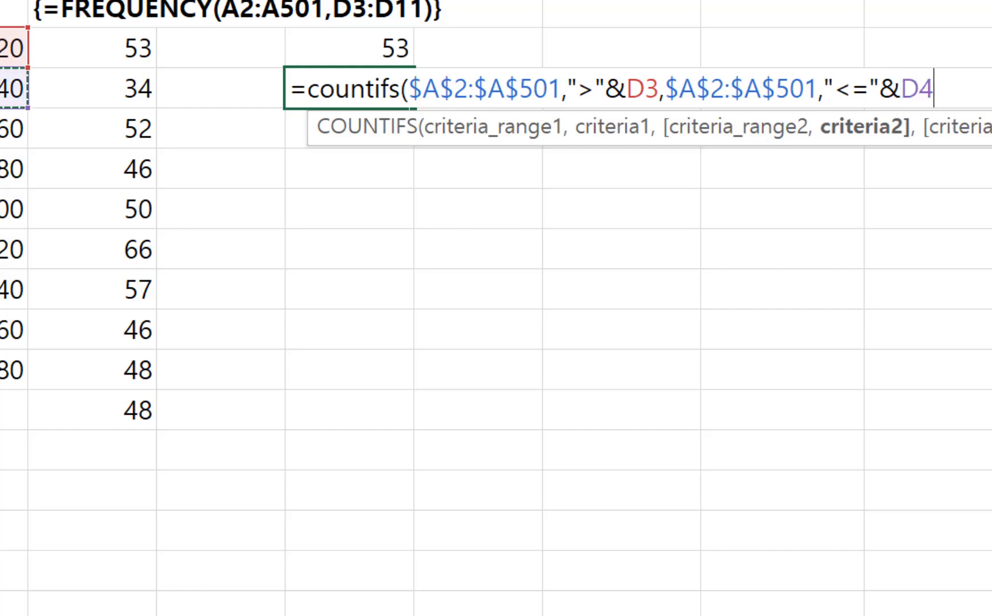
pyautogui.write(')')
pyautogui.press('Return')
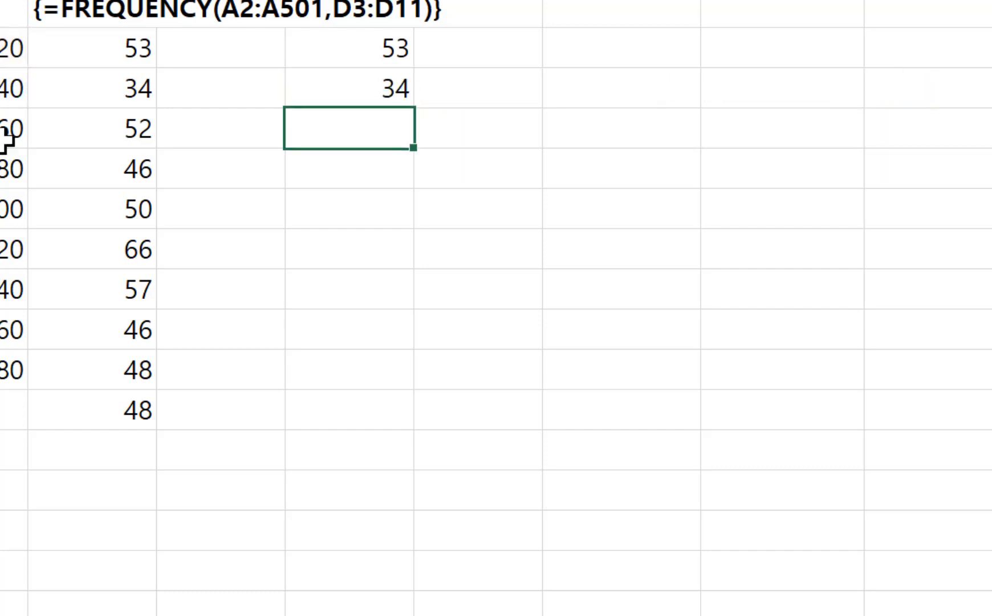
# Fill the COUNTIFS formula from G4 down to G11 and compare the counts with the FREQUENCY column.
pyautogui.click(355, 91)
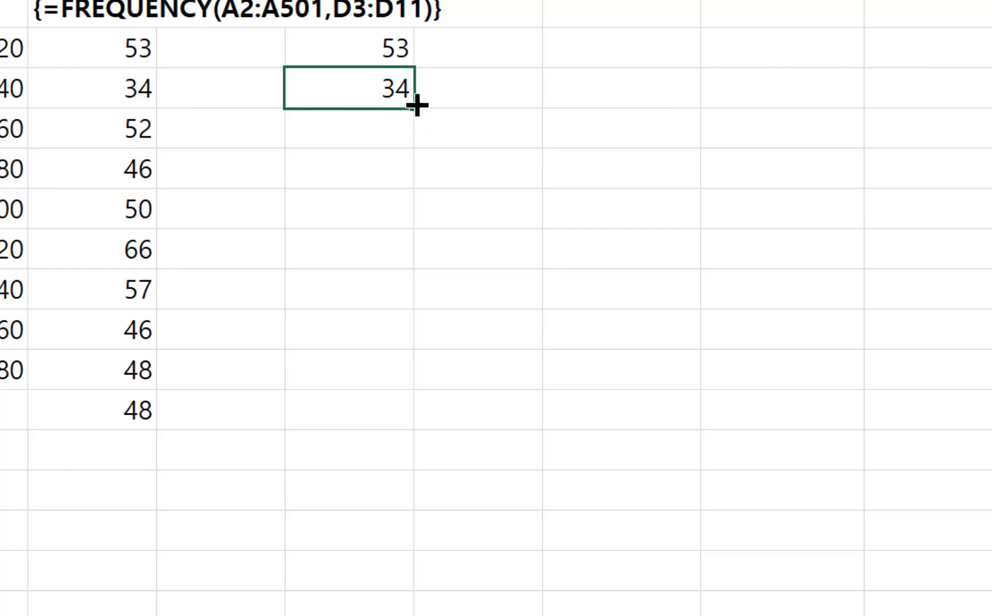
pyautogui.moveTo(417, 105); pyautogui.dragTo(417, 395)
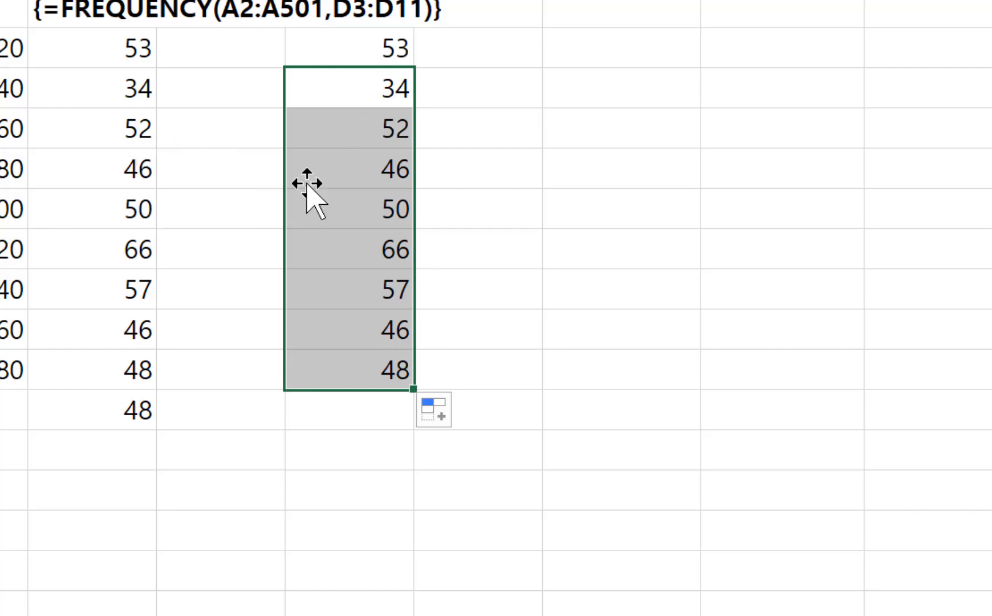
pyautogui.click(357, 413)
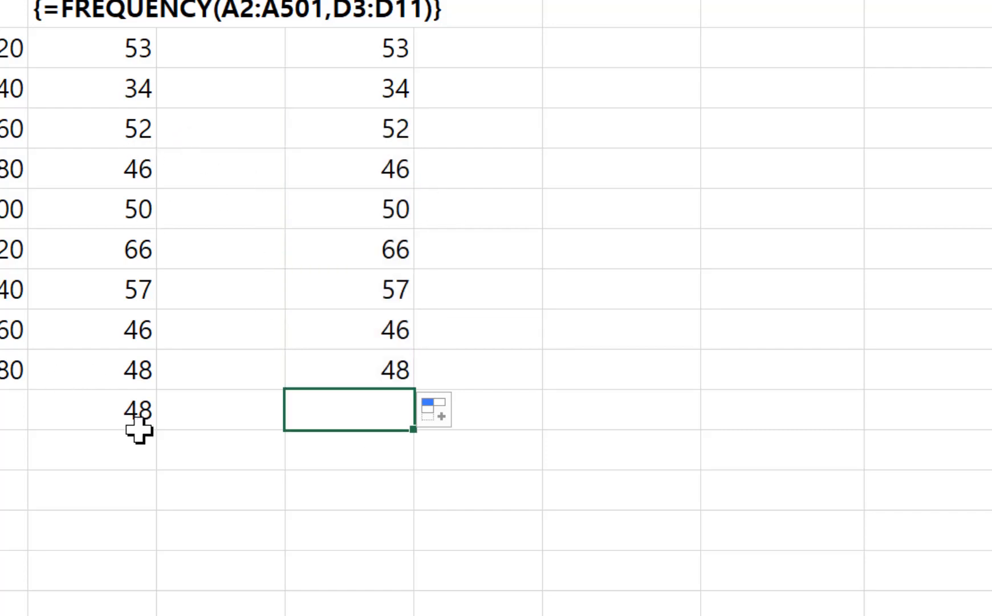
pyautogui.click(372, 251)
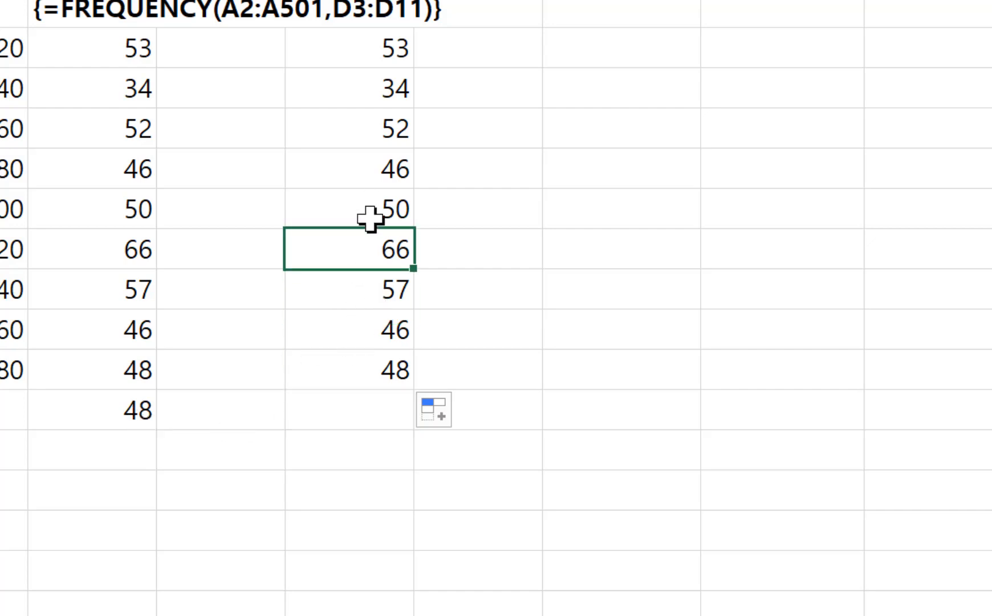
# Start a COUNTIF formula in G12 with A2:A501 as the range.
pyautogui.click(361, 417)
pyautogui.write('=count')
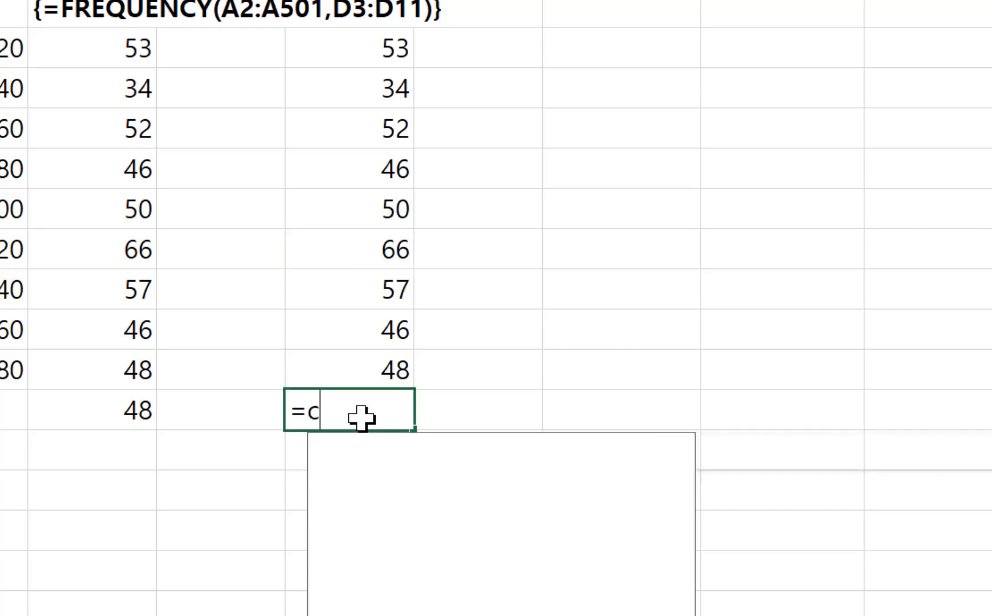
pyautogui.write('if(')
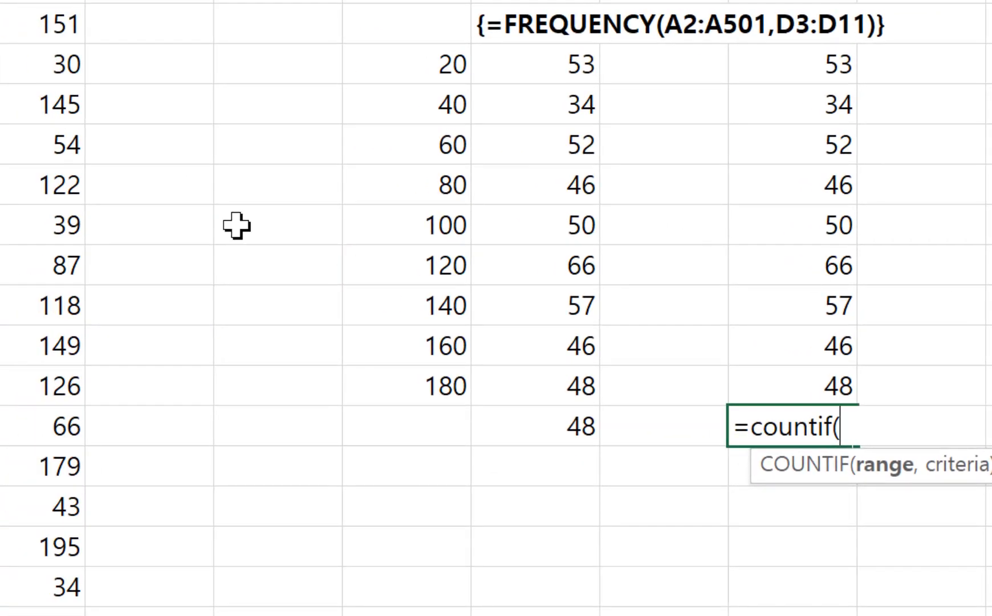
pyautogui.click(23, 29)
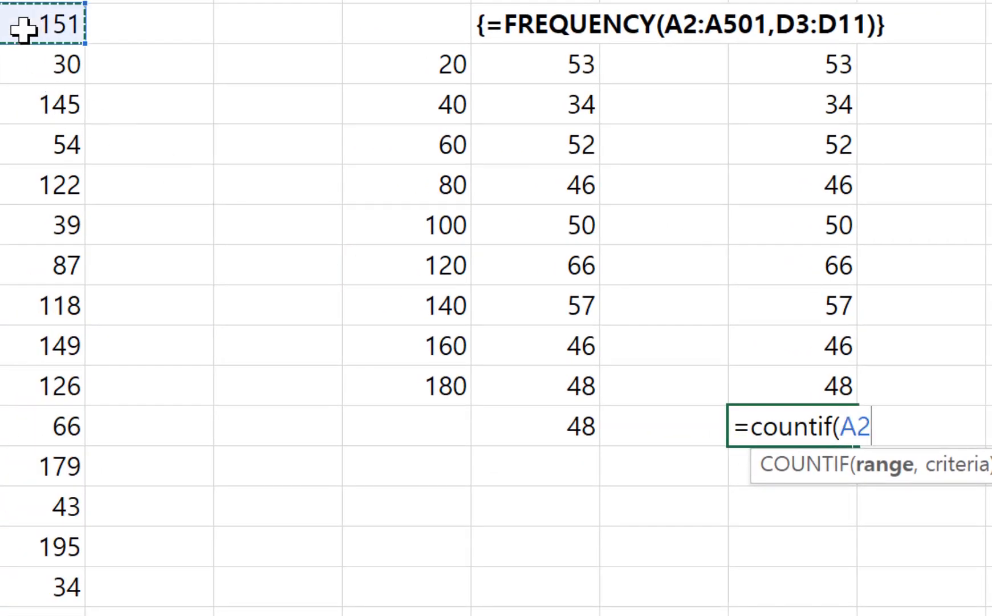
pyautogui.hotkey('ctrl', 'shift', 'Down')
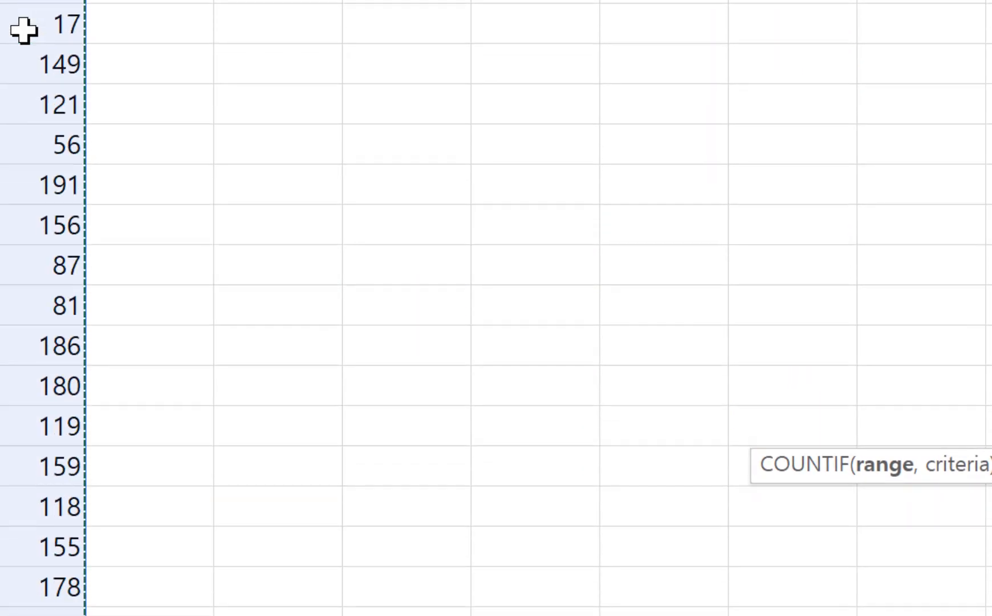
pyautogui.write(',')
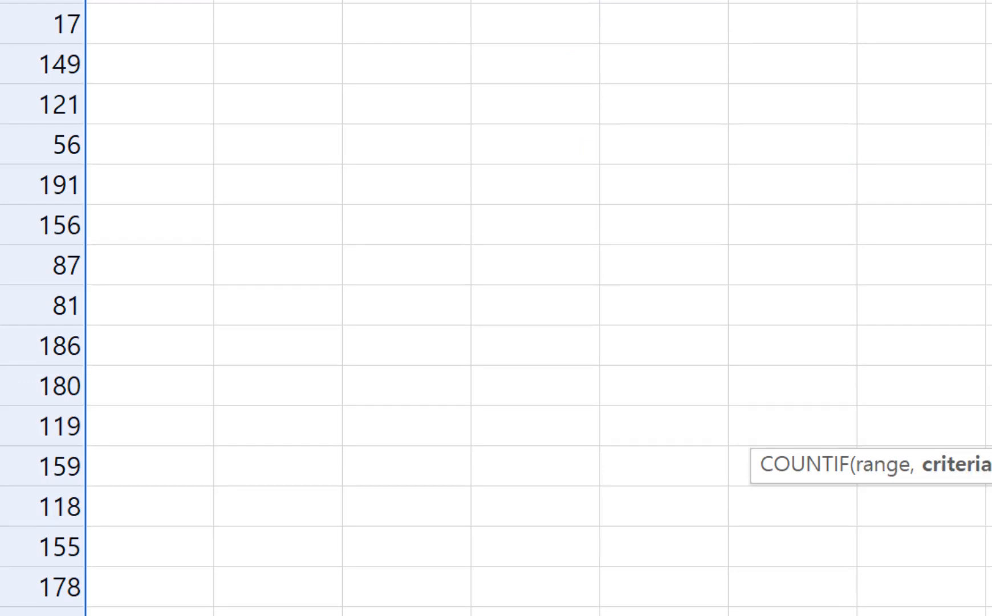
# Complete G12's COUNTIF formula with the criterion ">"&D11 to count the values above the last interval.
pyautogui.scroll(20, 496, 308)
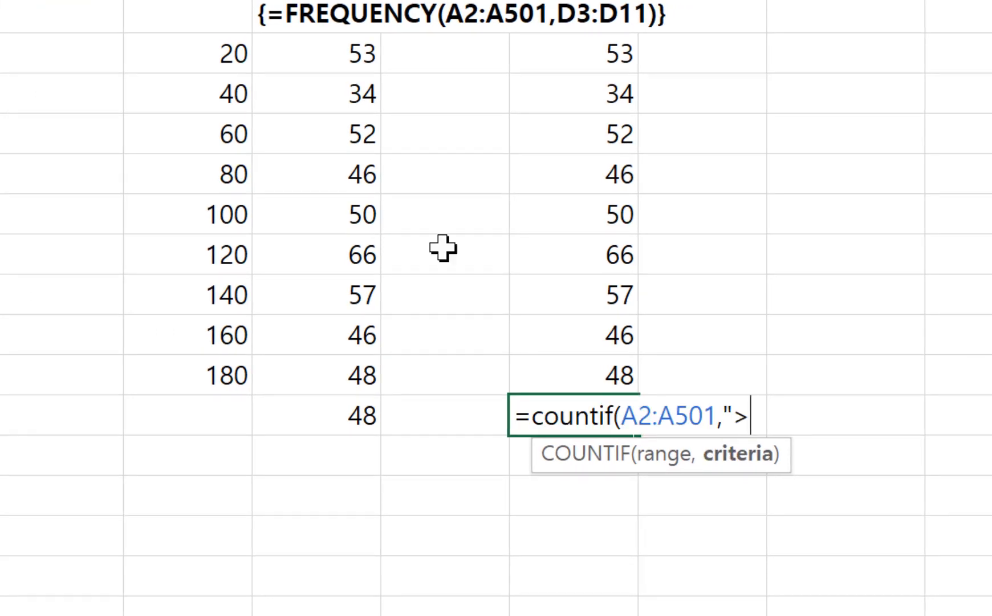
pyautogui.click(206, 376)
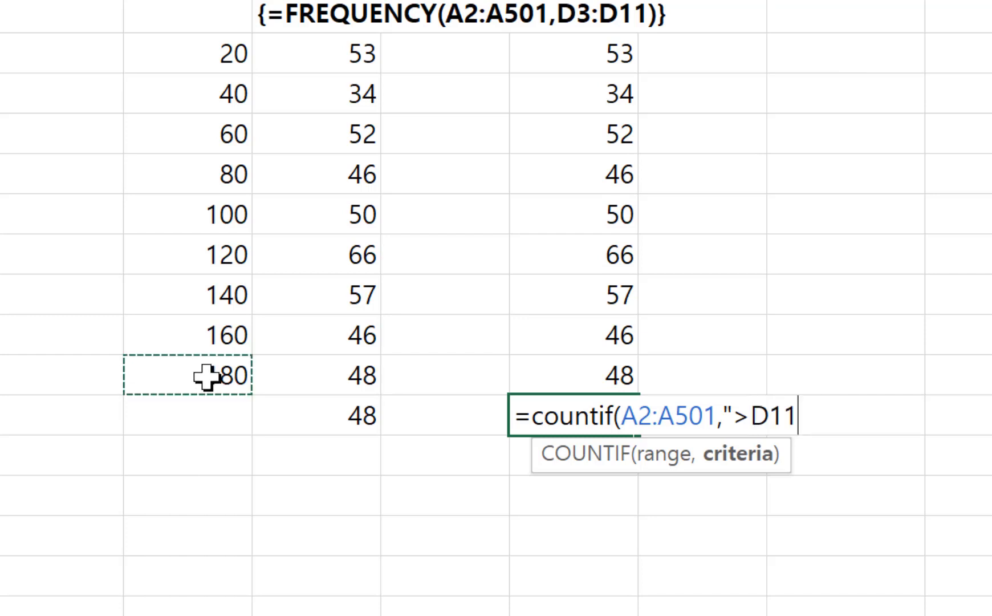
pyautogui.press('BackSpace')
pyautogui.press('BackSpace')
pyautogui.press('BackSpace')
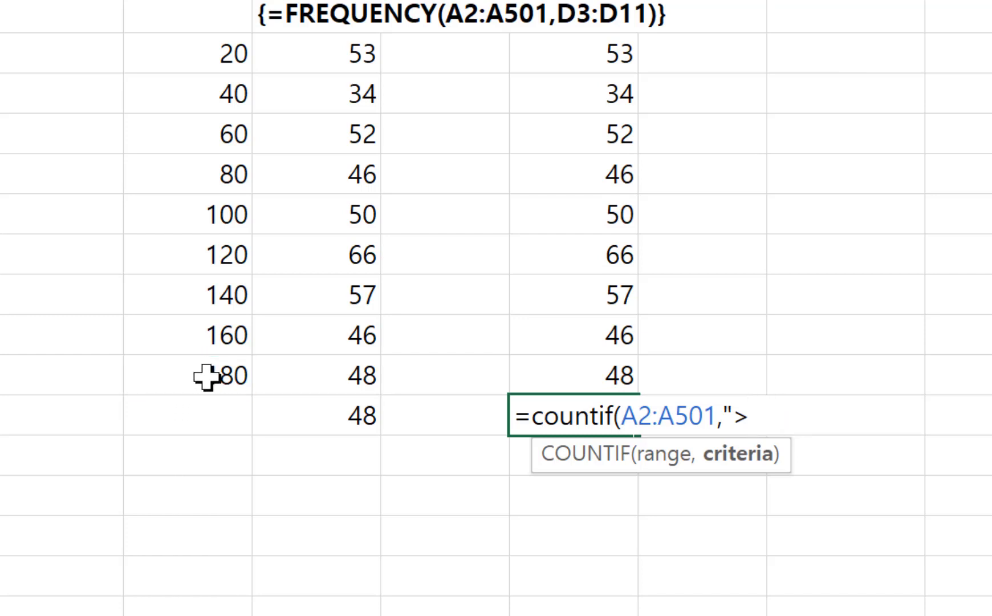
pyautogui.write('&')
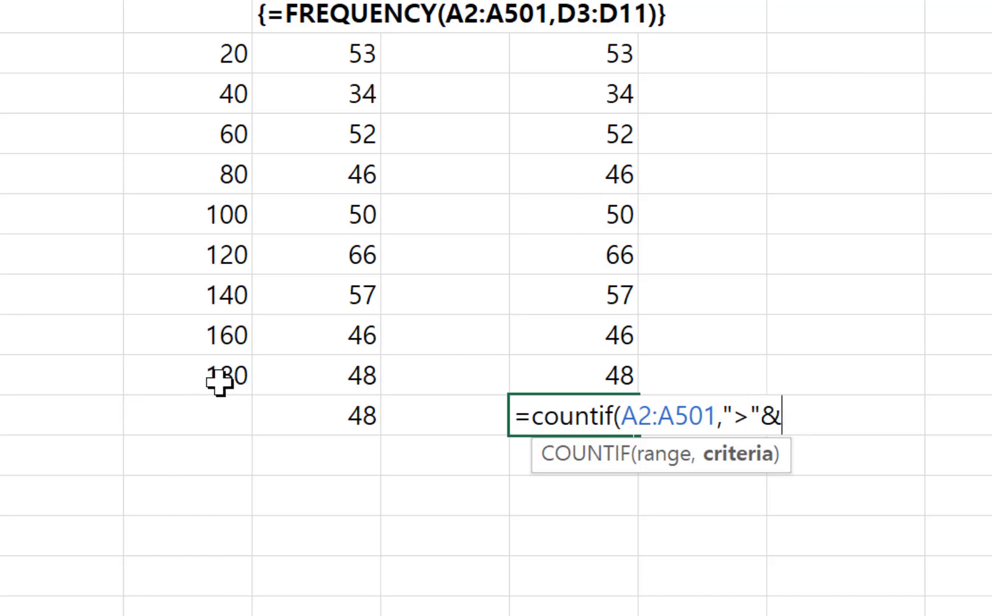
pyautogui.click(219, 382)
pyautogui.press('Return')
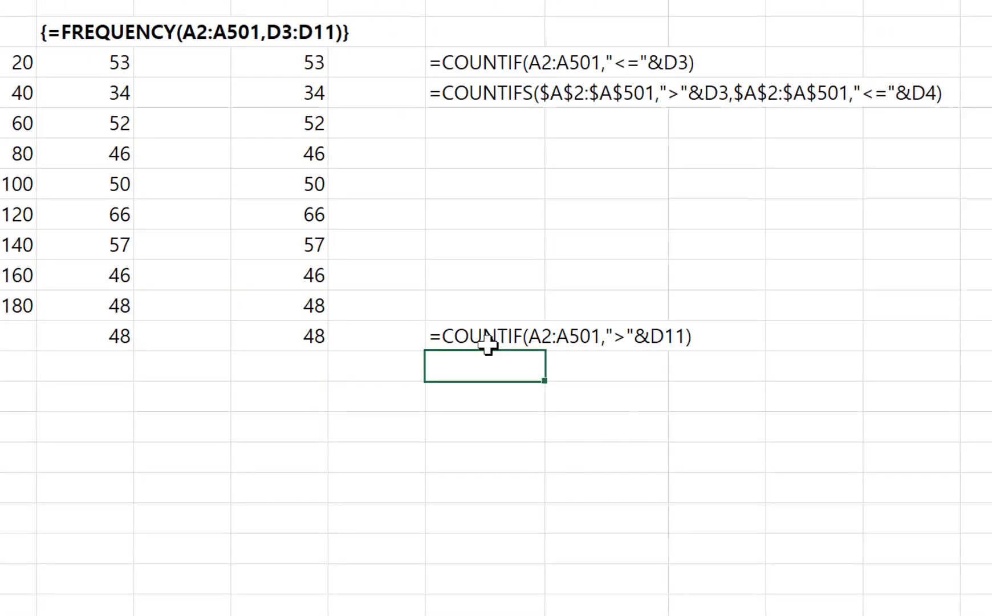
# Review the COUNTIF and COUNTIFS formula texts shown beside the counts in rows 3, 4 and 12.
pyautogui.click(472, 67)
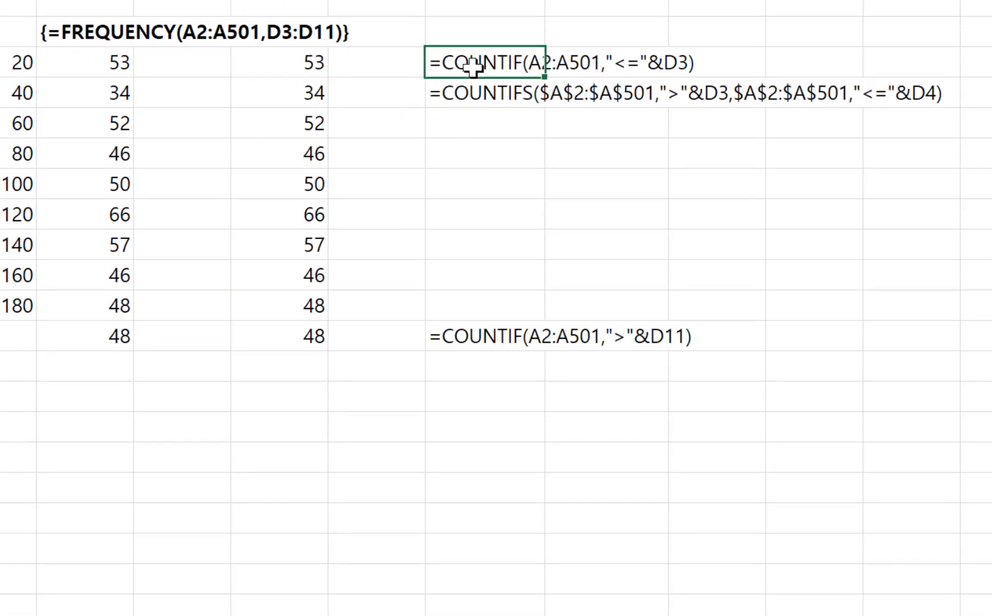
pyautogui.click(460, 97)
pyautogui.click(459, 337)
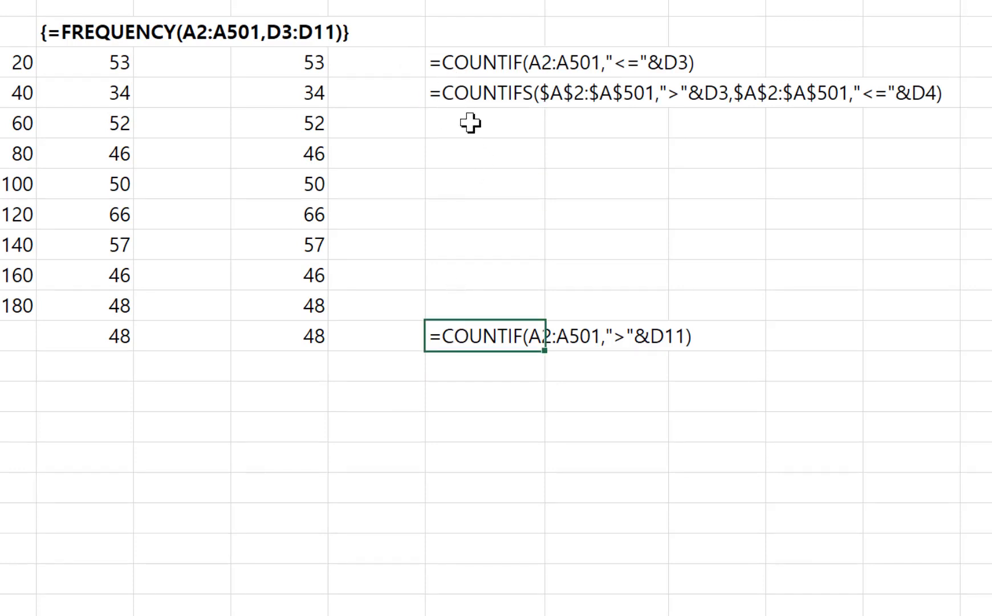
# Compare the COUNTIF formula texts for the first and last intervals in I3 and I12.
pyautogui.click(468, 61)
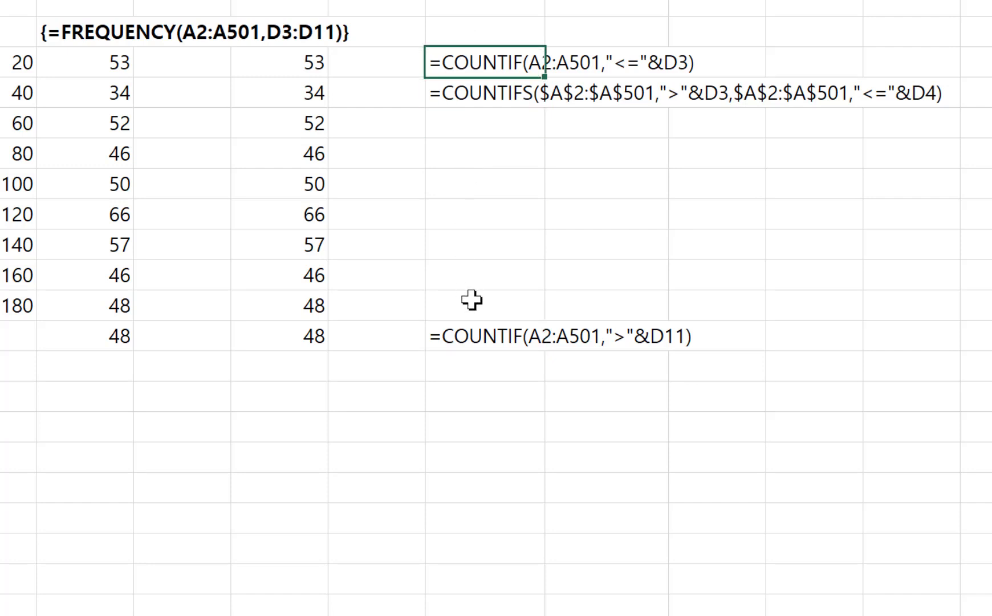
pyautogui.click(472, 337)
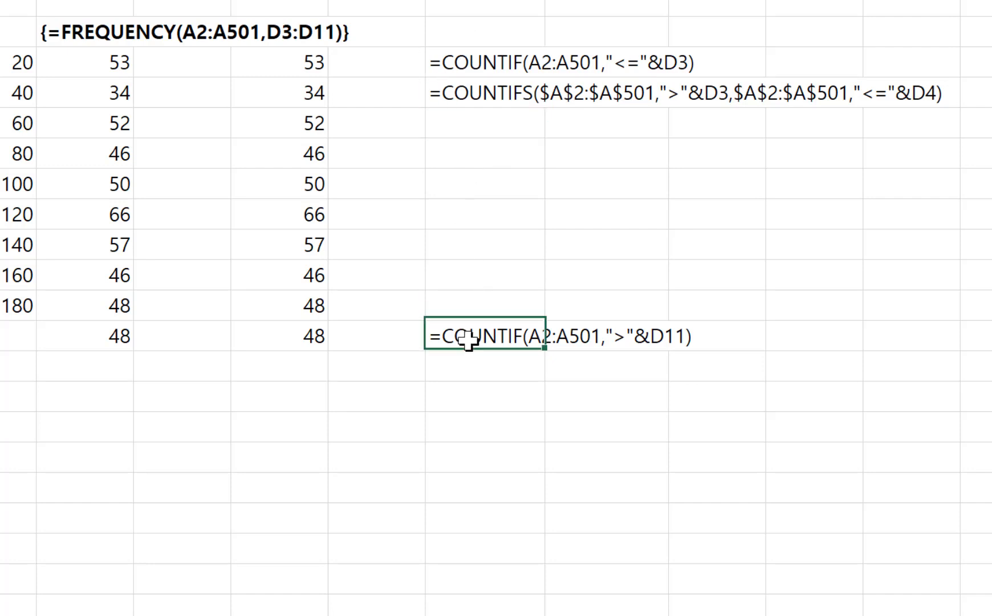
pyautogui.click(471, 68)
pyautogui.click(467, 337)
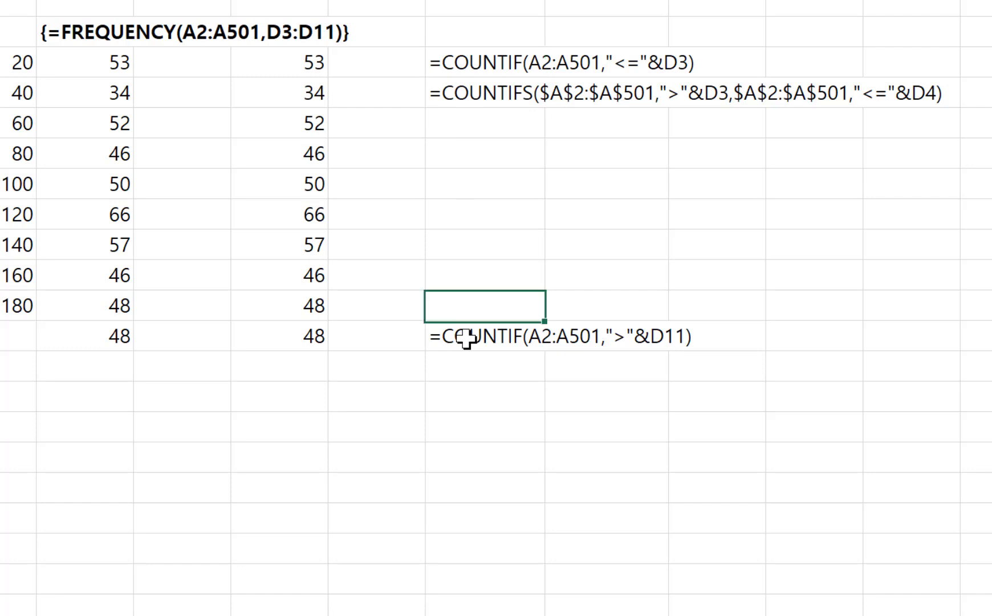
pyautogui.click(459, 63)
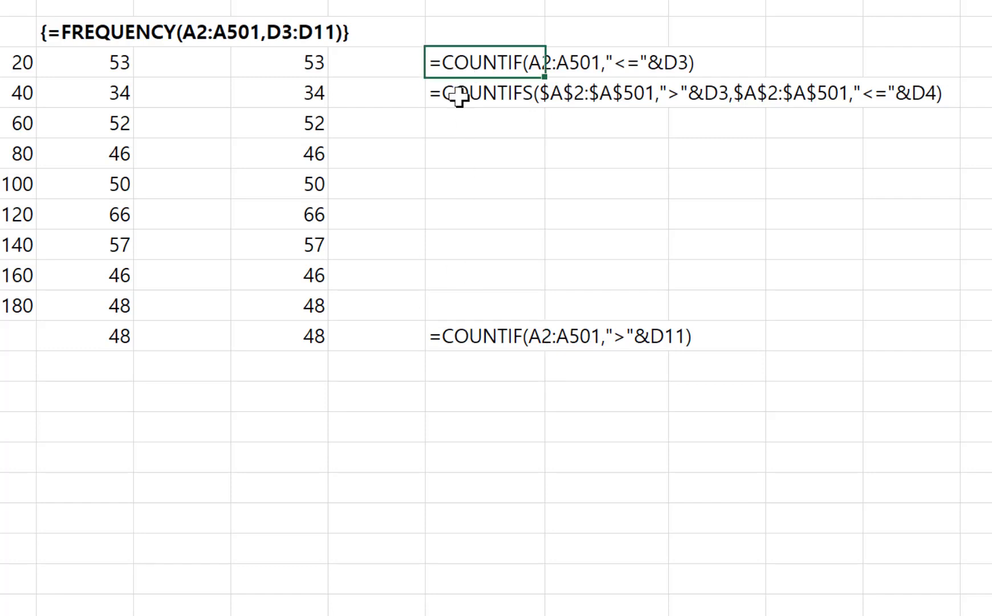
pyautogui.click(455, 340)
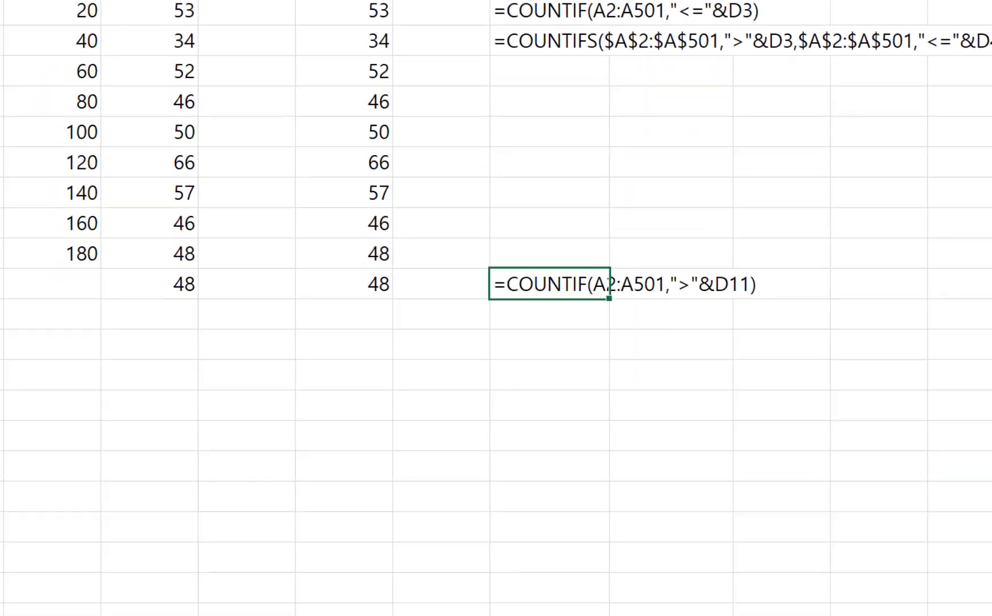
# In the other sheet with intervals in E4:E12, enter =FREQUENCY(A2:A501,E4:E12) in F4 as a regular formula.
pyautogui.click(329, 92)
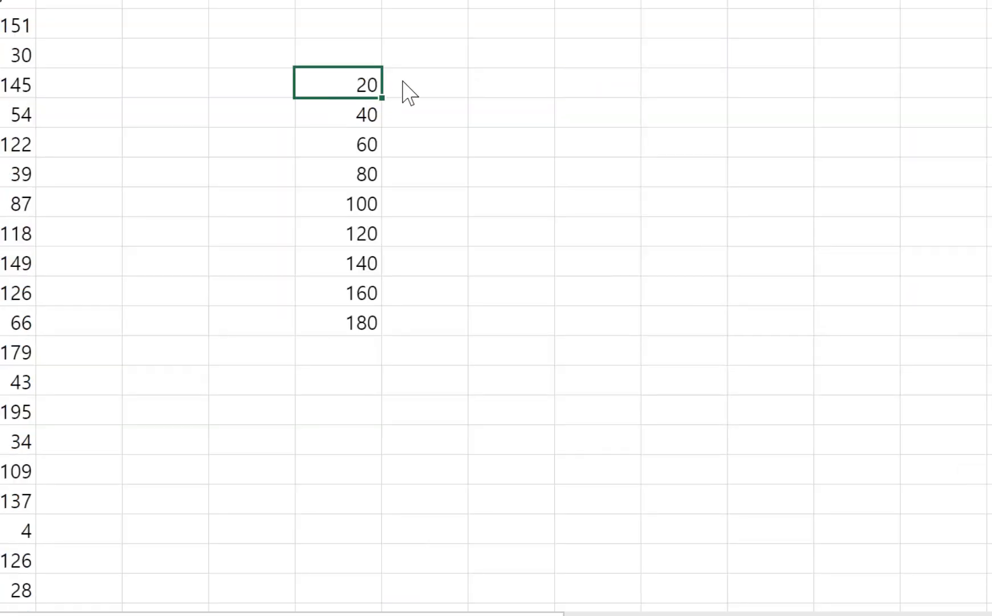
pyautogui.click(429, 100)
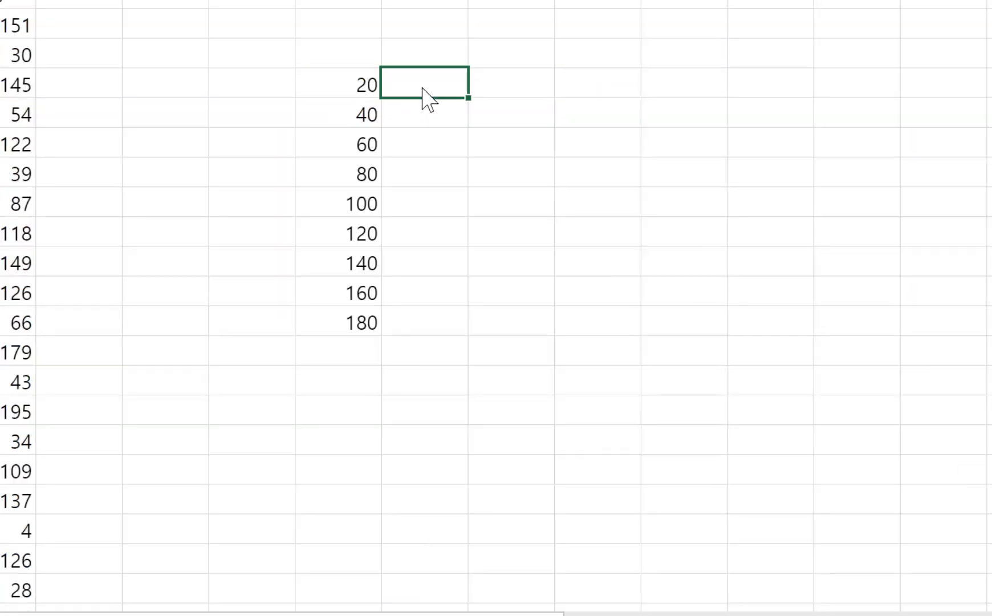
pyautogui.write('=fre')
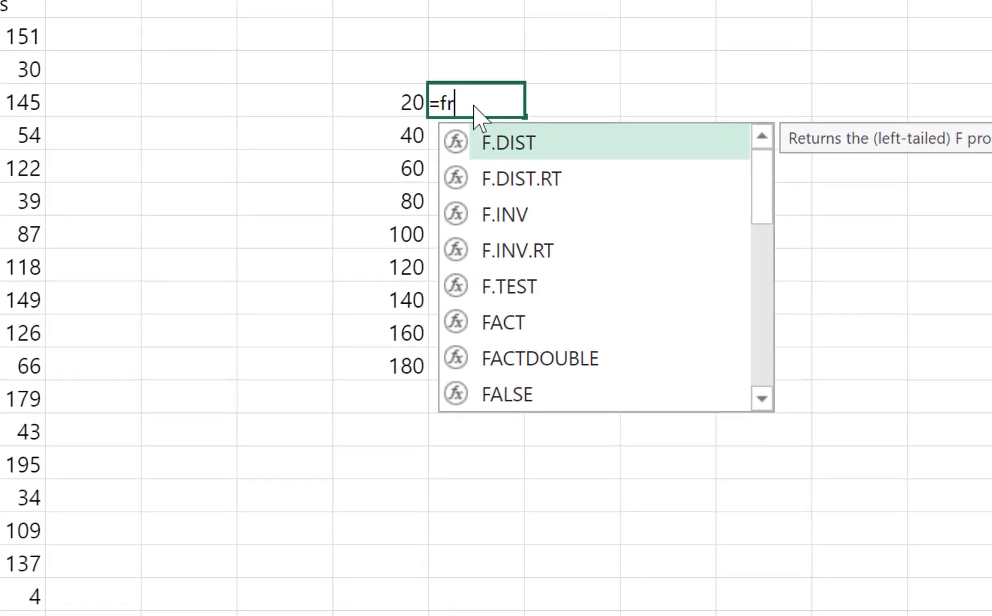
pyautogui.press('Tab')
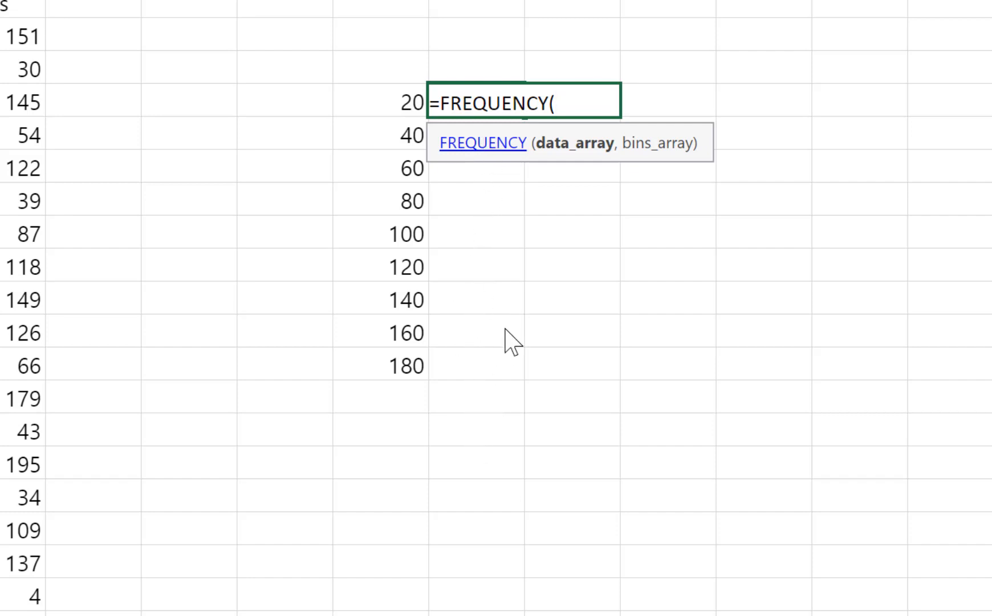
pyautogui.click(1, 34)
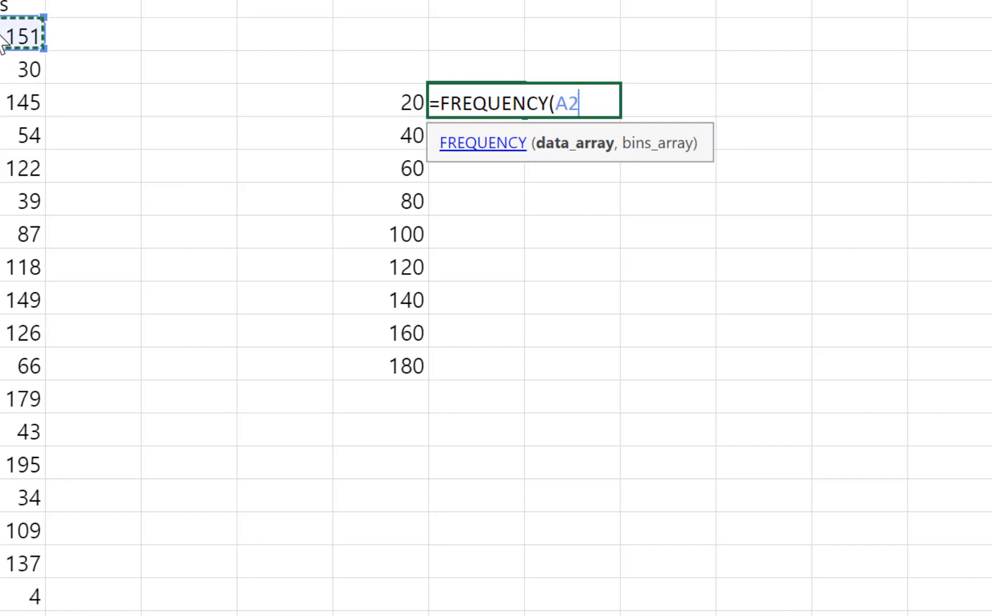
pyautogui.hotkey('ctrl', 'shift', 'Down')
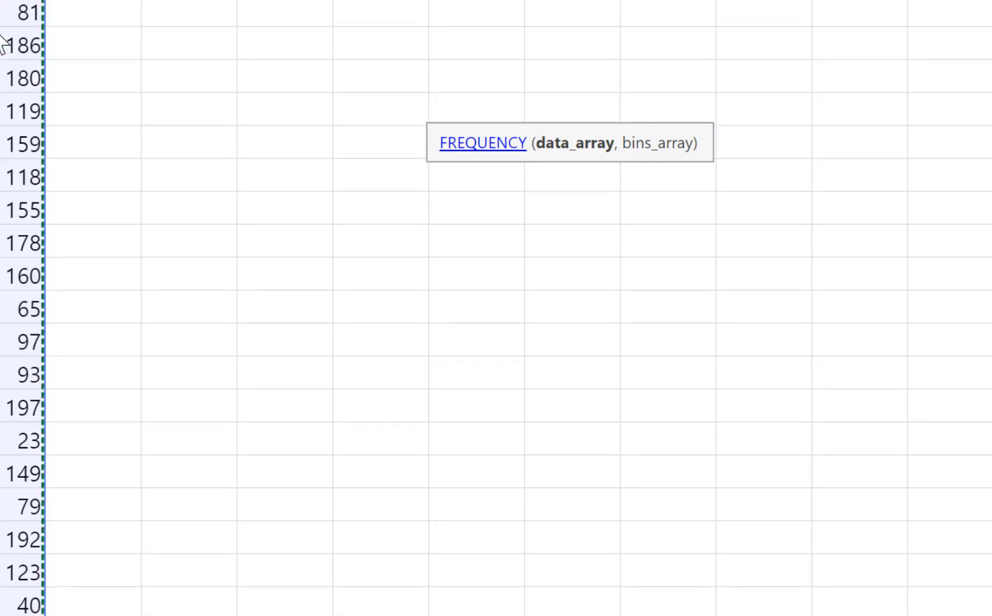
pyautogui.write(',')
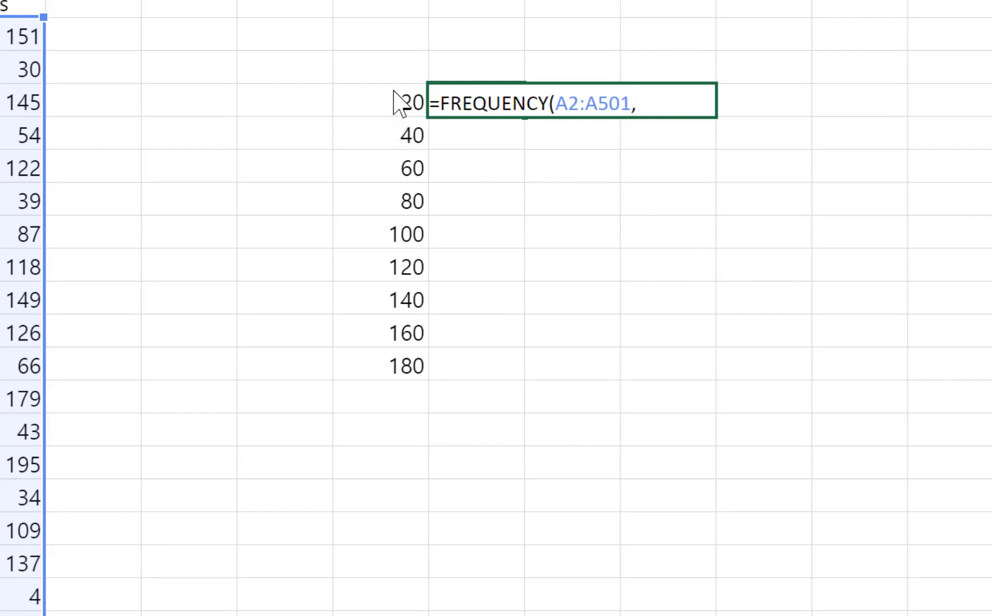
pyautogui.moveTo(398, 102); pyautogui.dragTo(386, 311)
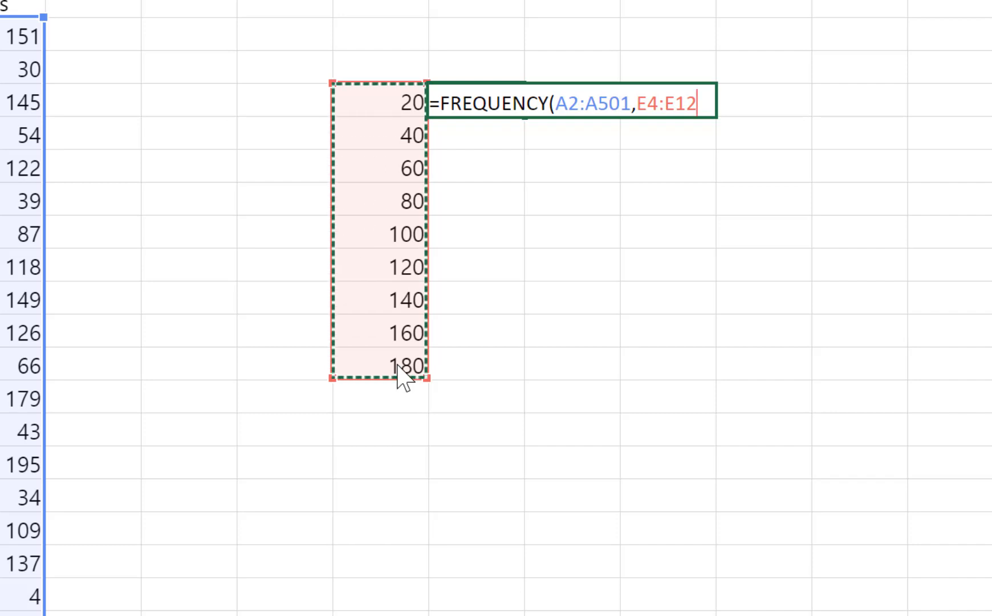
pyautogui.press('Return')
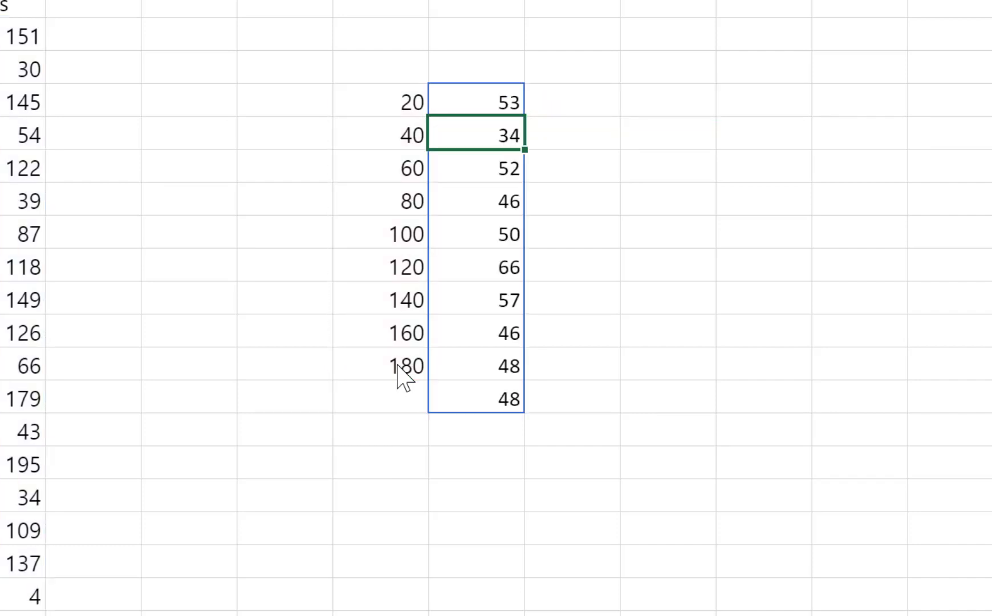
# Inspect the cells of the FREQUENCY output range in column F, beside the interval limits.
pyautogui.click(467, 450)
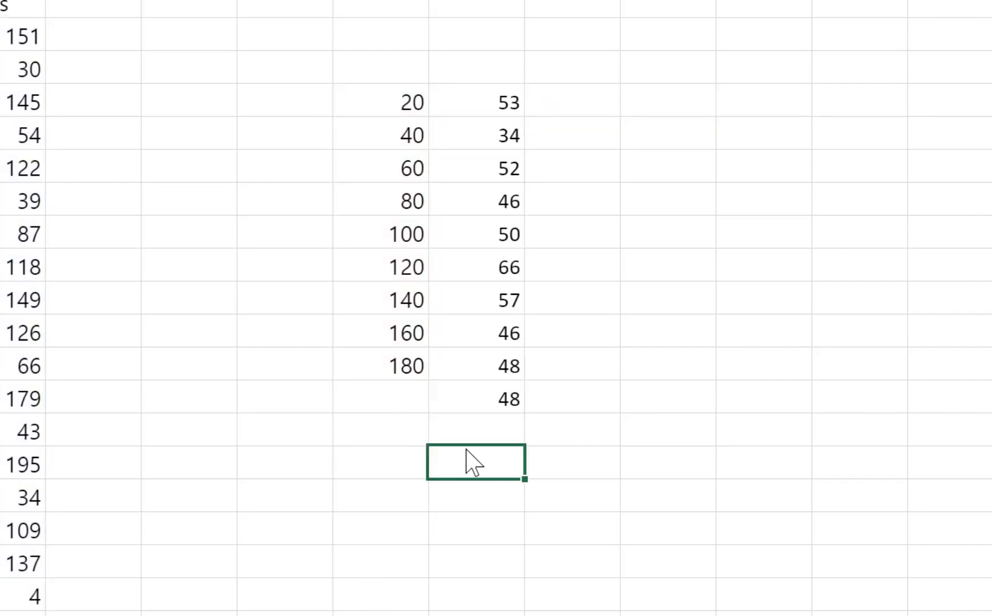
pyautogui.click(475, 266)
pyautogui.click(479, 135)
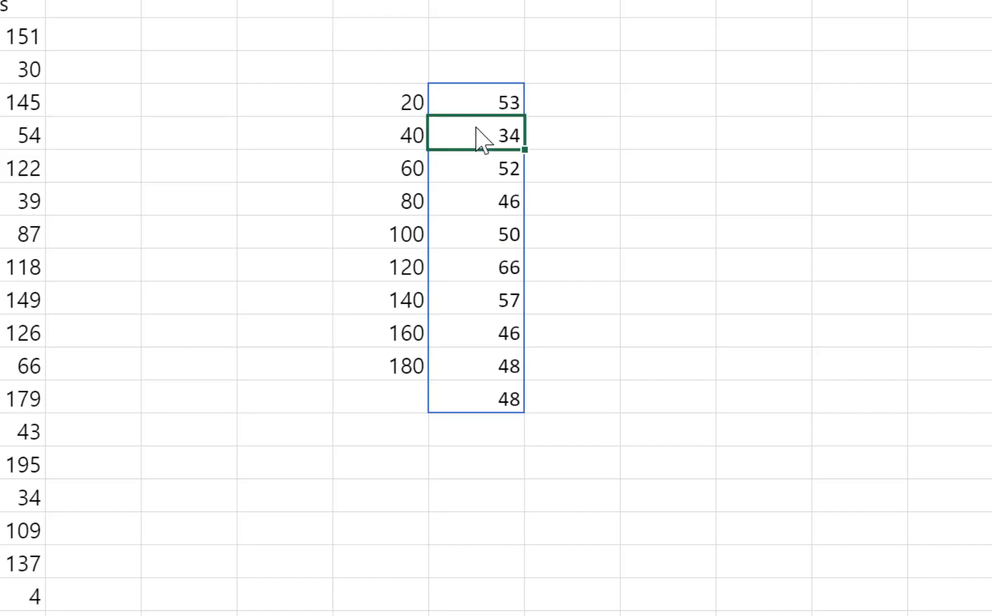
pyautogui.click(472, 206)
pyautogui.click(482, 236)
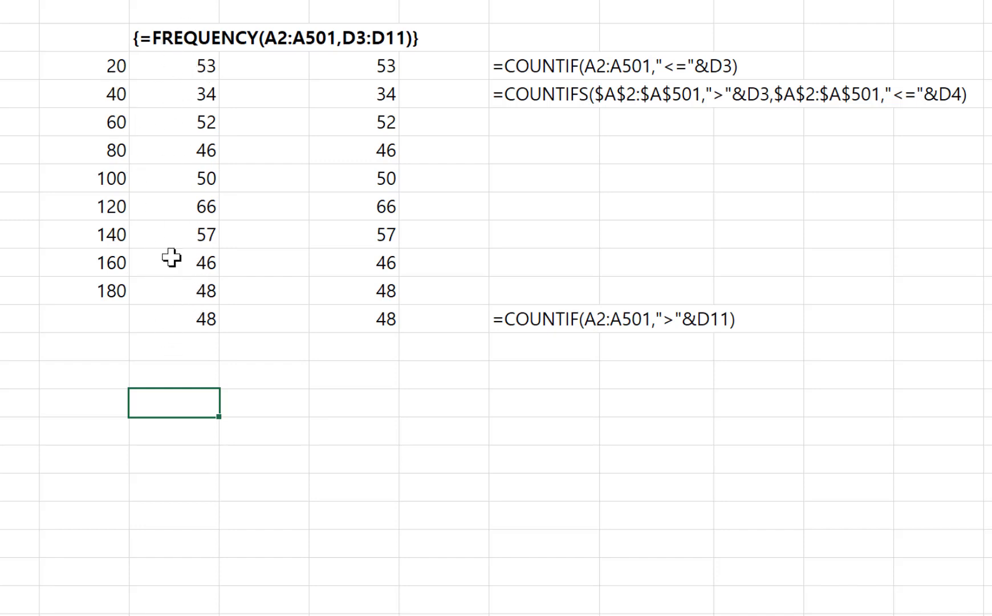
# In the sheet with the COUNTIF formulas, review the interval limits in column D and their FREQUENCY counts in column E.
pyautogui.click(106, 76)
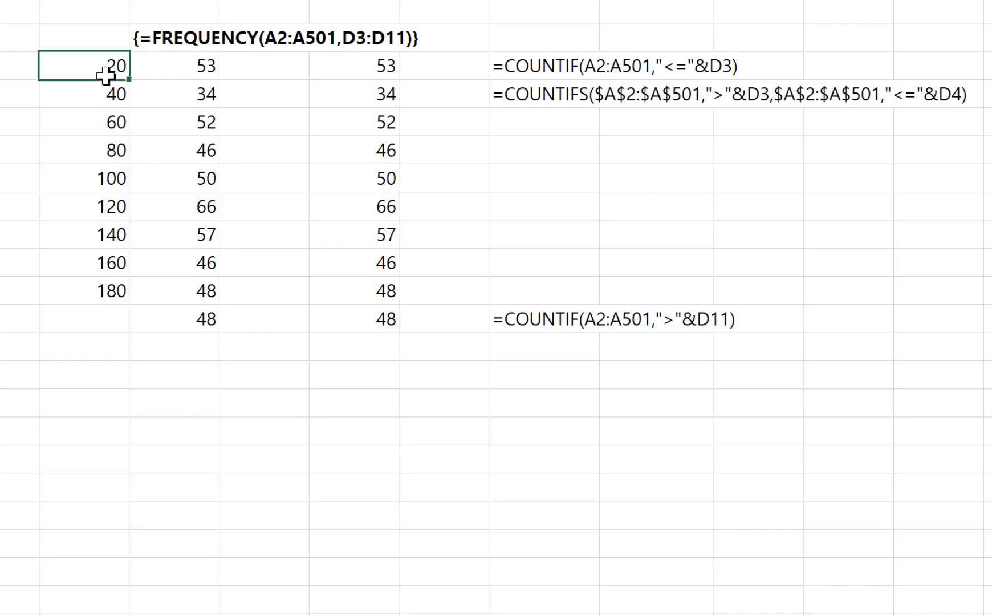
pyautogui.click(97, 97)
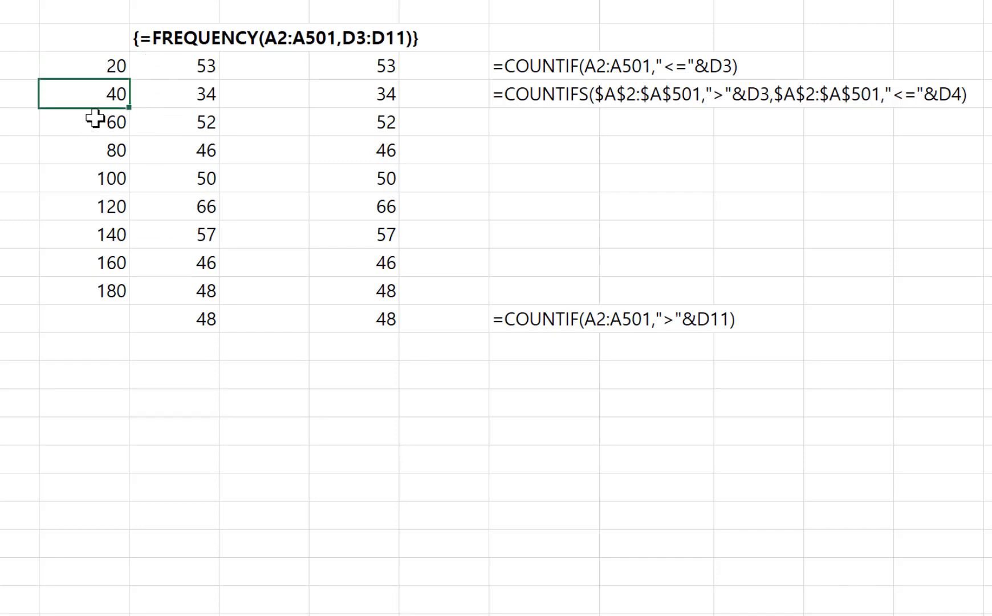
pyautogui.click(94, 121)
pyautogui.click(93, 143)
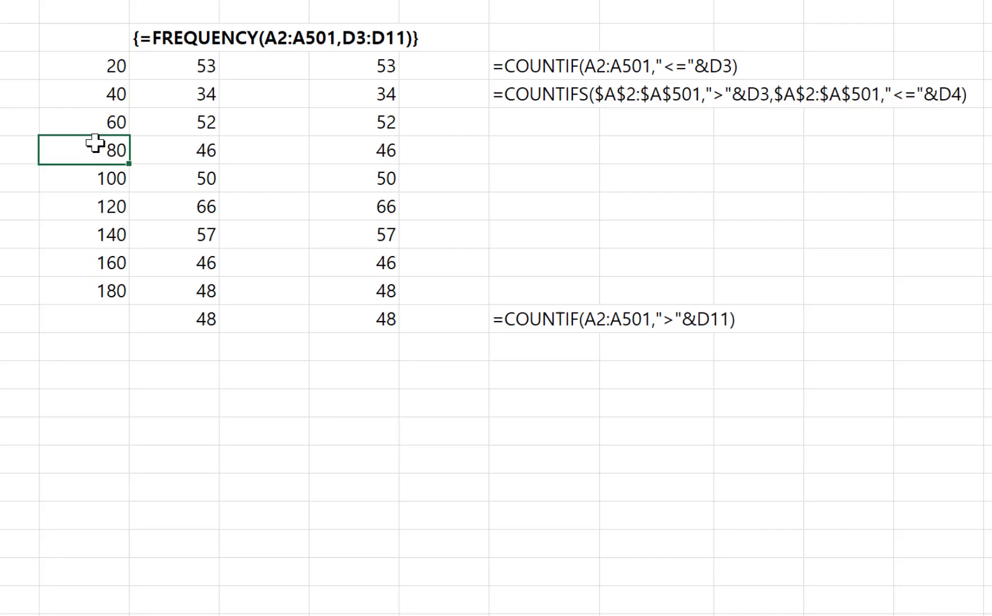
pyautogui.click(93, 189)
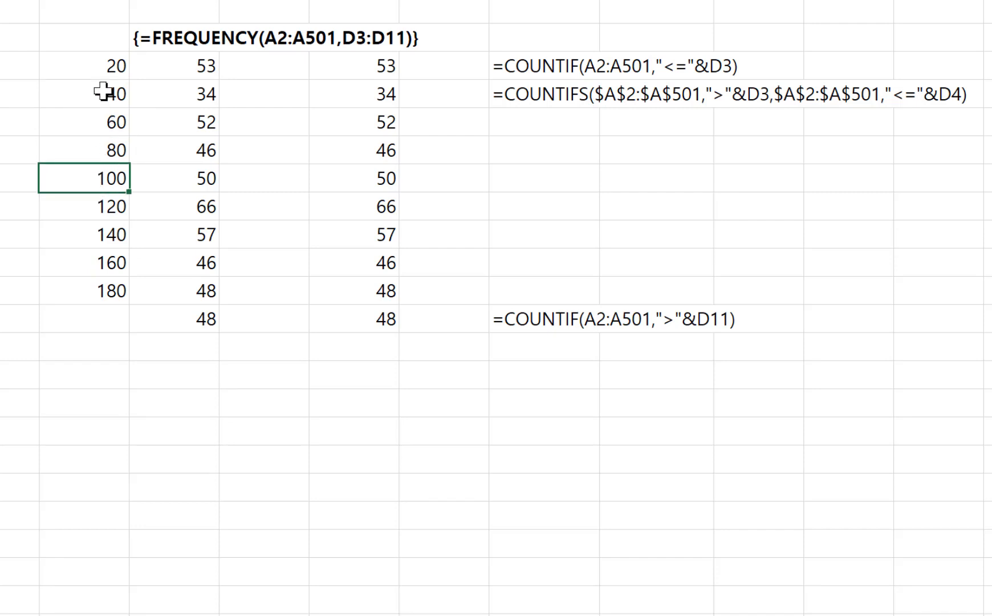
pyautogui.click(98, 130)
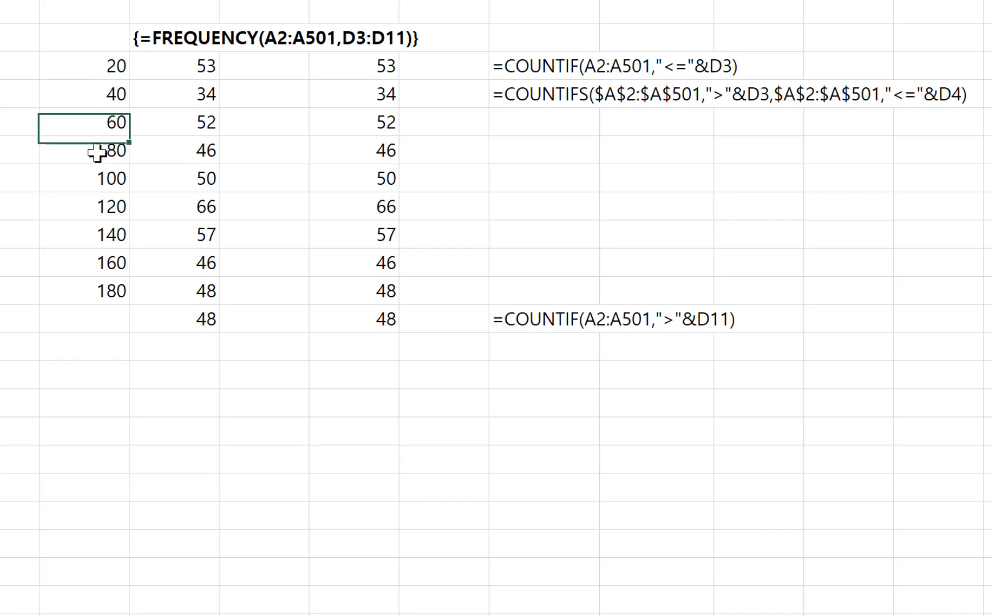
pyautogui.click(93, 150)
pyautogui.click(89, 183)
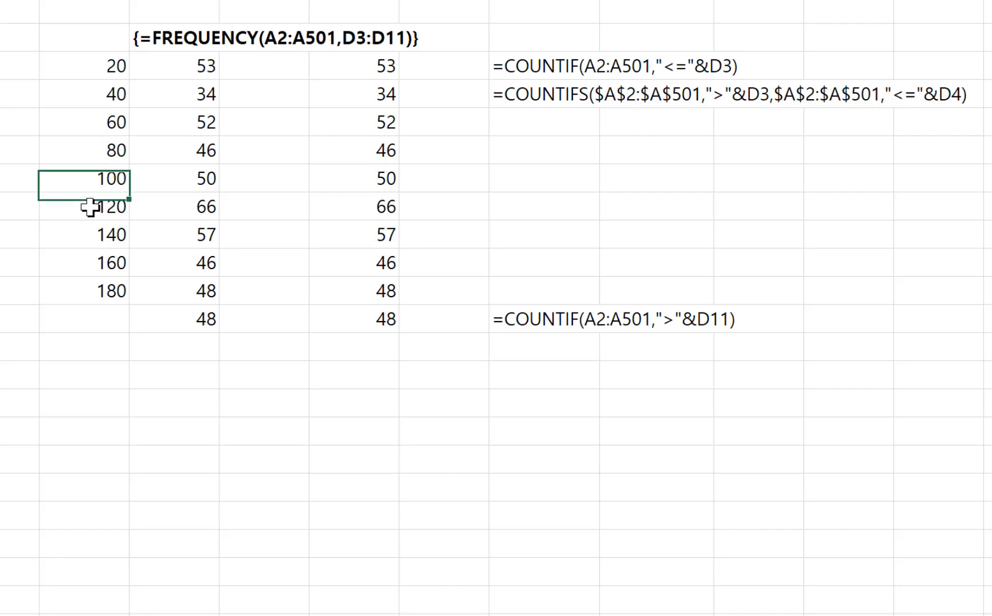
pyautogui.click(90, 207)
pyautogui.click(188, 235)
pyautogui.click(195, 279)
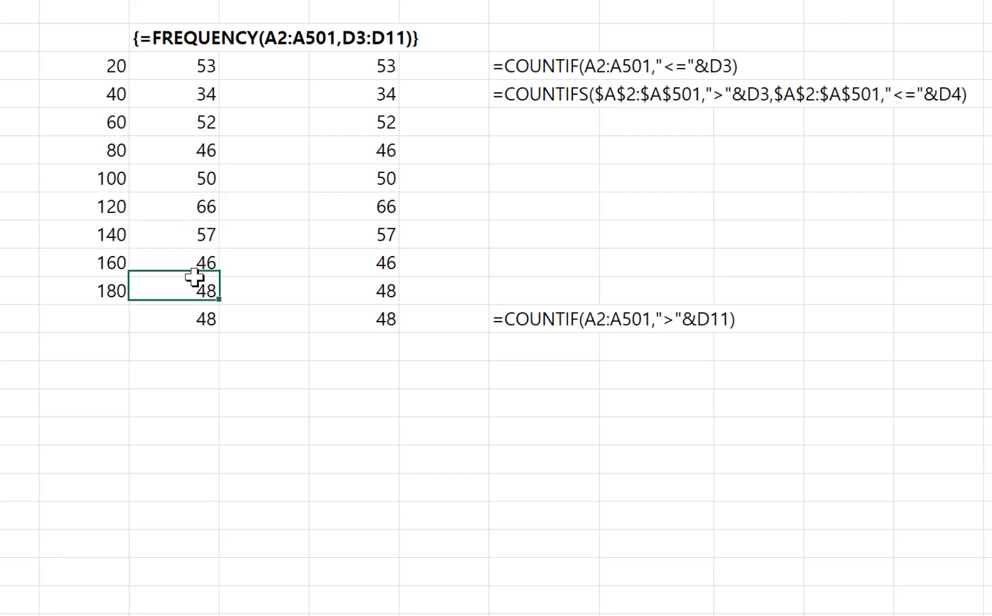
pyautogui.click(206, 208)
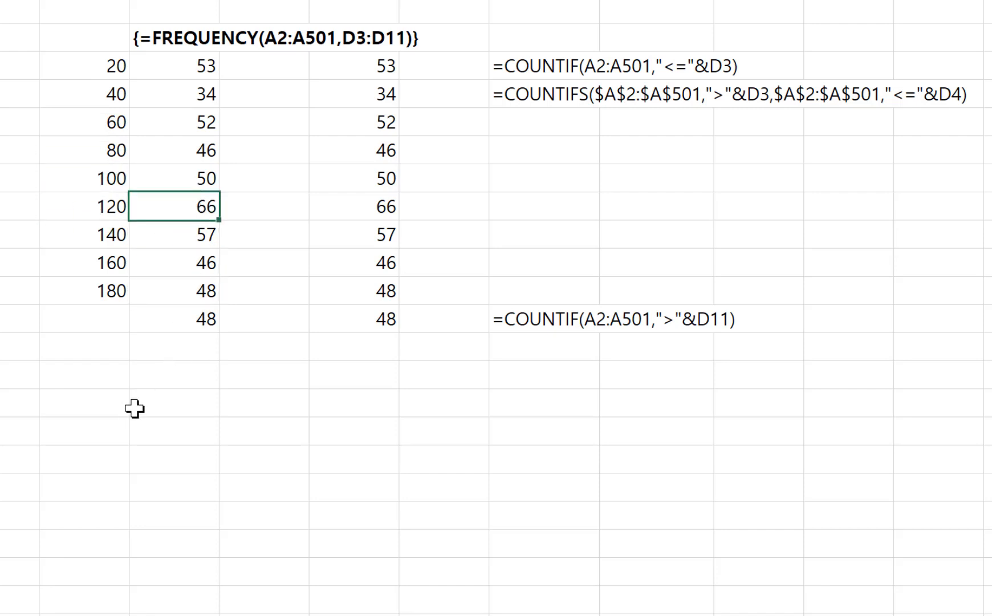
pyautogui.click(108, 407)
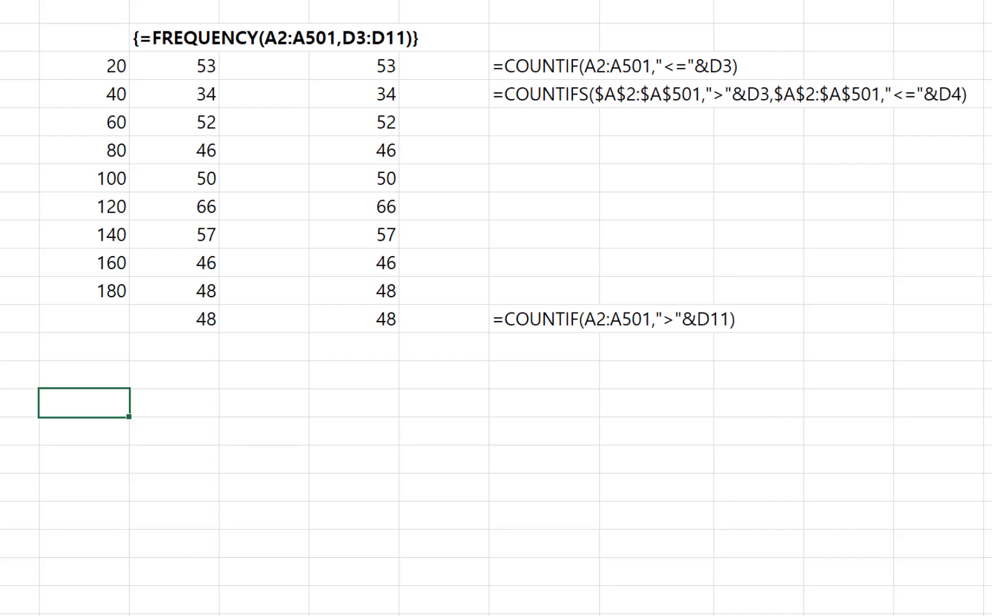
# Create a PivotTable from Sheet1!$A$1:$A$501 on the existing worksheet at D15.
pyautogui.click(34, 168)
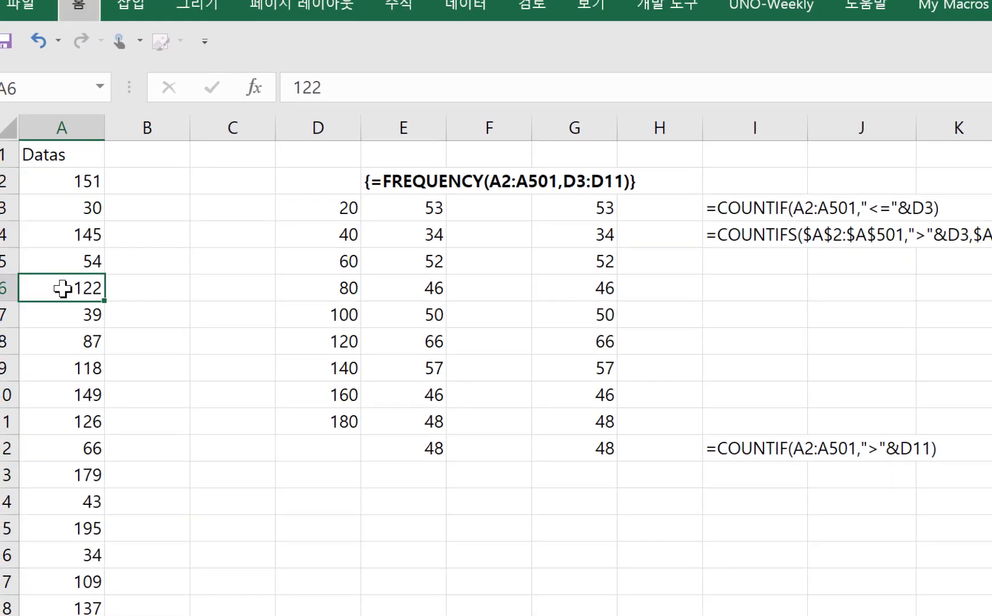
pyautogui.press('alt')
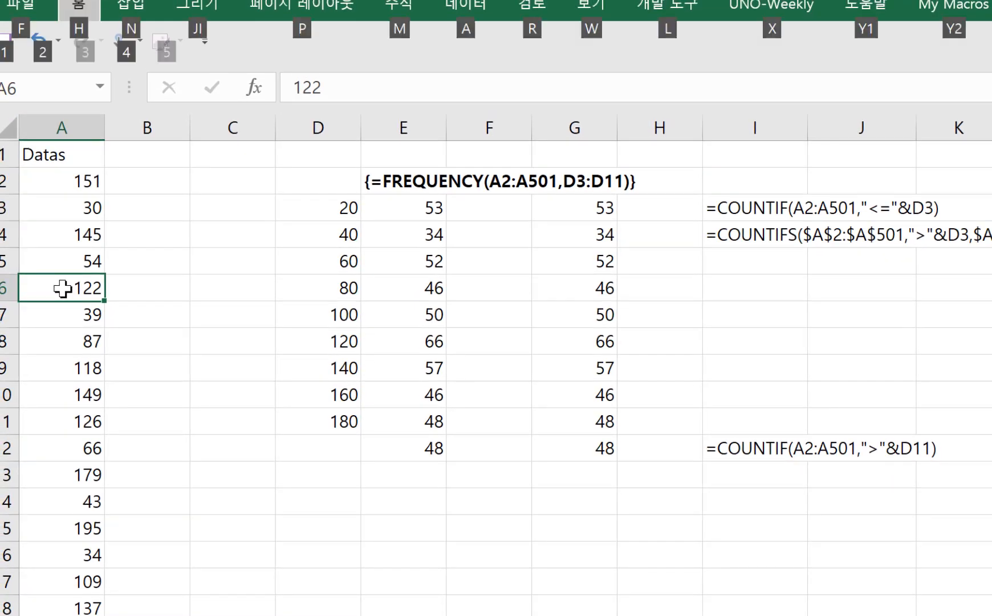
pyautogui.press('n')
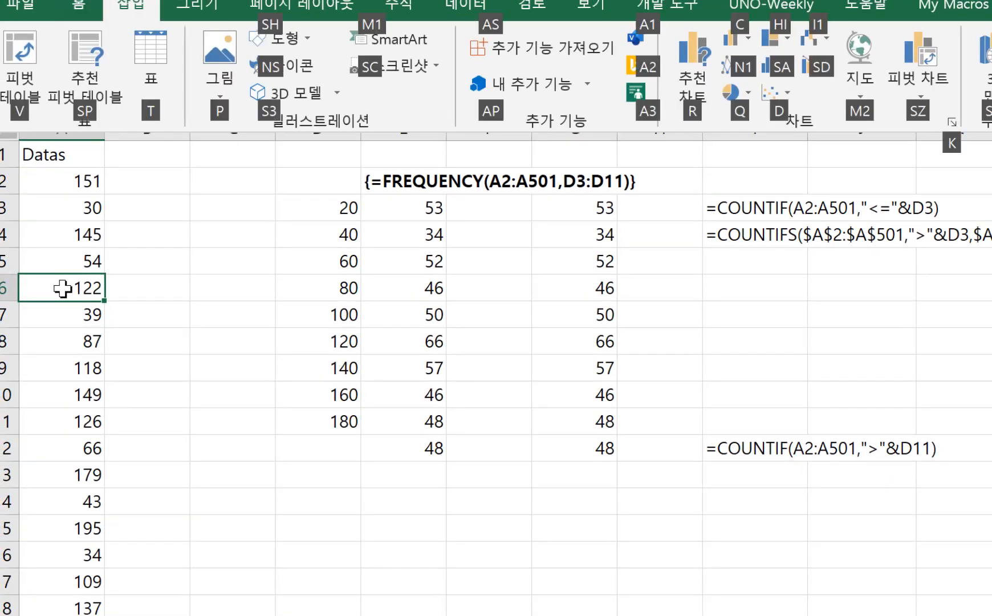
pyautogui.press('v')
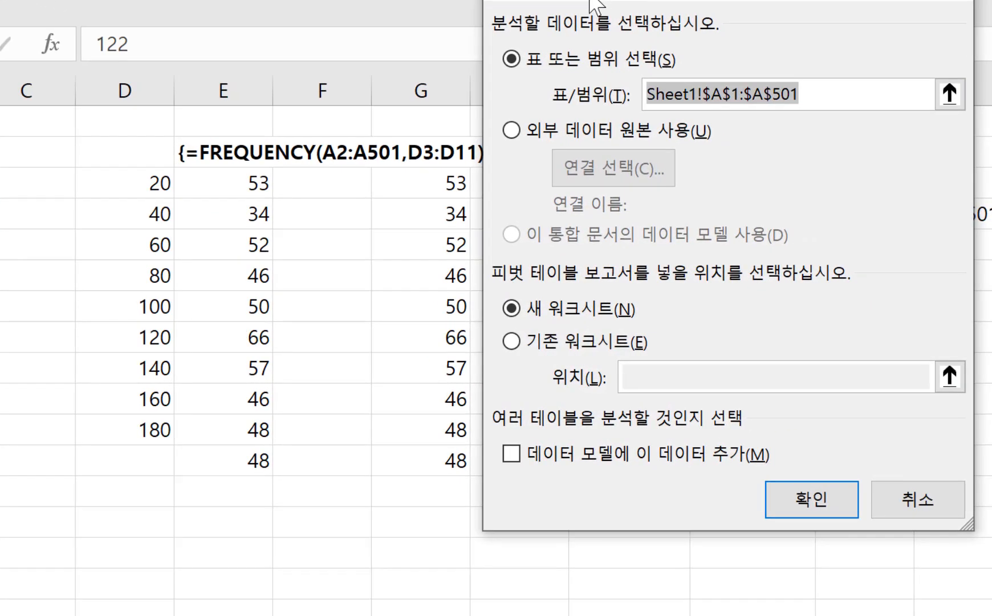
pyautogui.moveTo(590, 0); pyautogui.dragTo(509, 149)
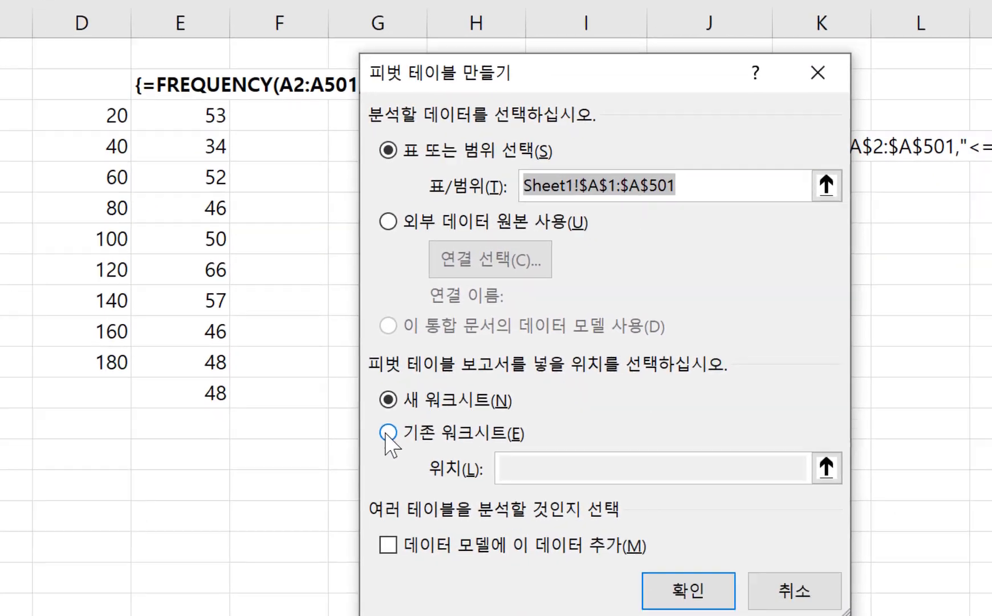
pyautogui.click(432, 500)
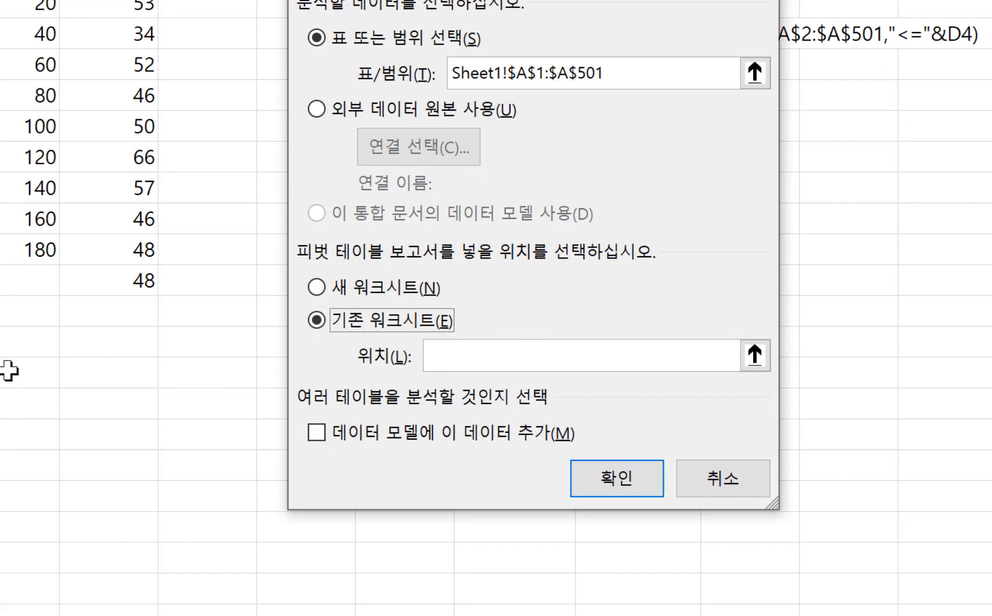
pyautogui.click(9, 371)
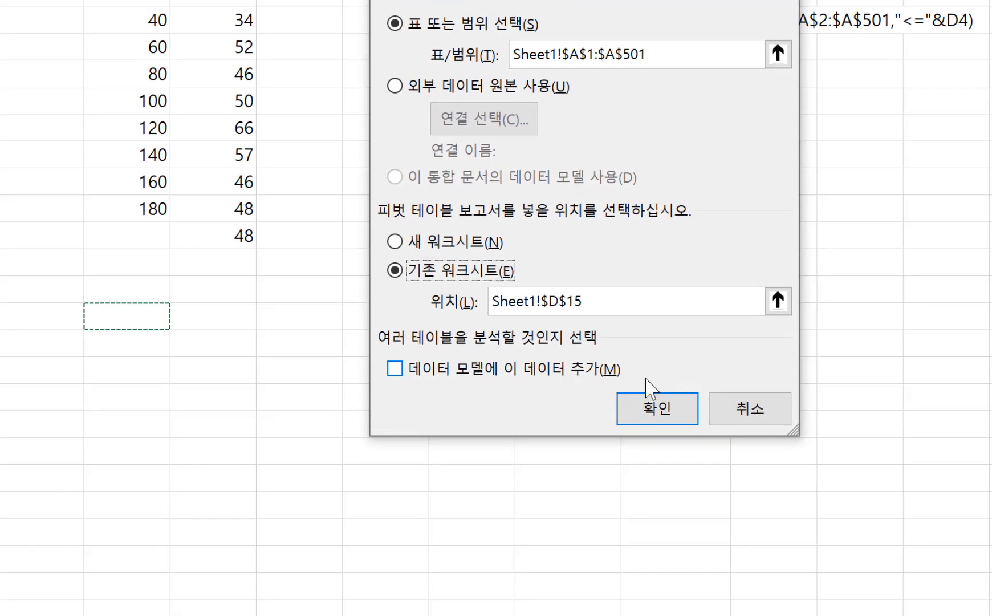
pyautogui.click(684, 399)
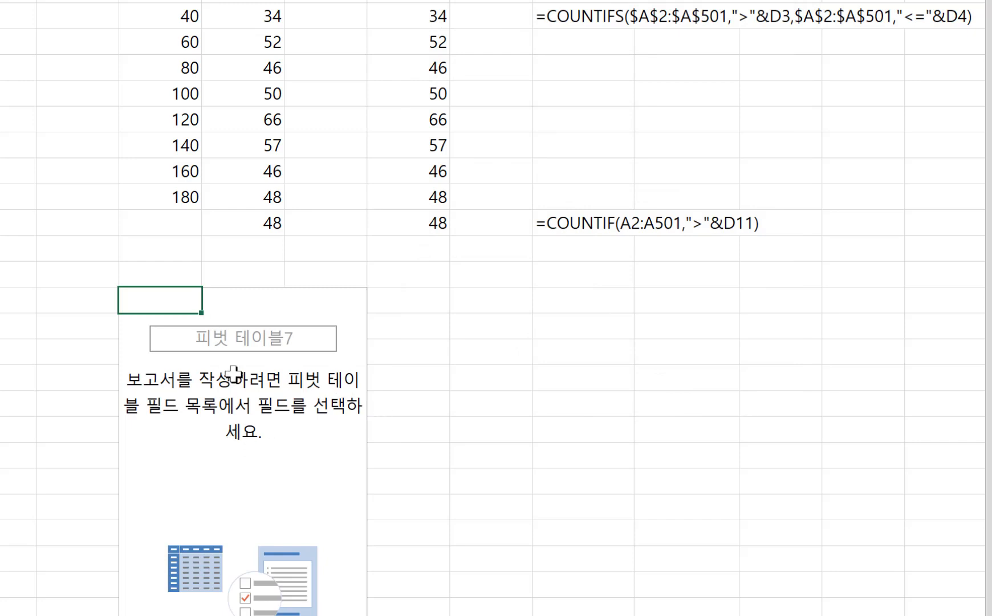
pyautogui.click(160, 1)
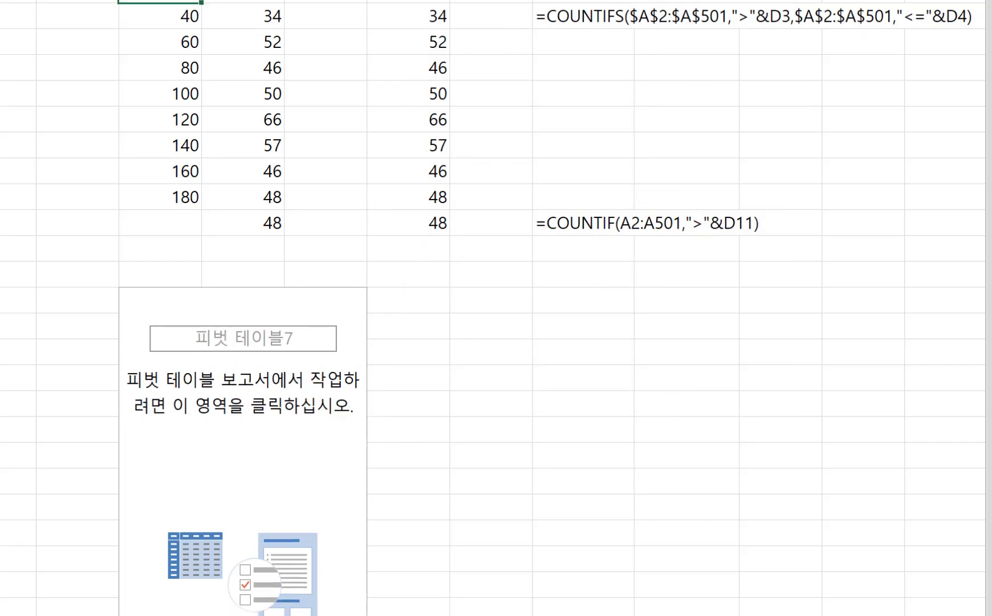
# Add the Datas field to both the Rows and Values areas of the new PivotTable.
pyautogui.moveTo(198, 2)
pyautogui.mouseDown()
pyautogui.moveTo(251, 111)
pyautogui.moveTo(273, 217)
pyautogui.mouseUp()
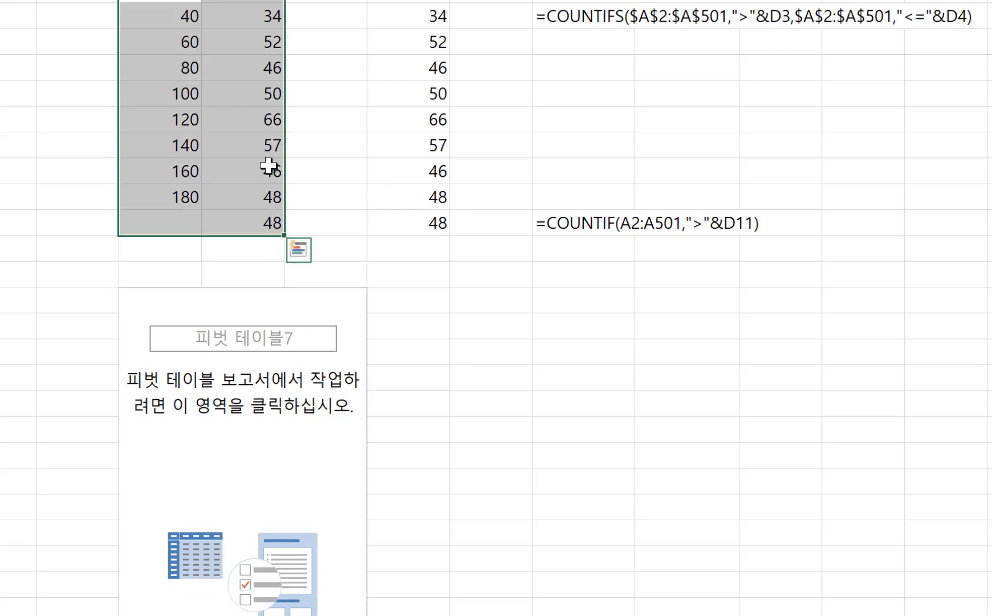
pyautogui.click(232, 341)
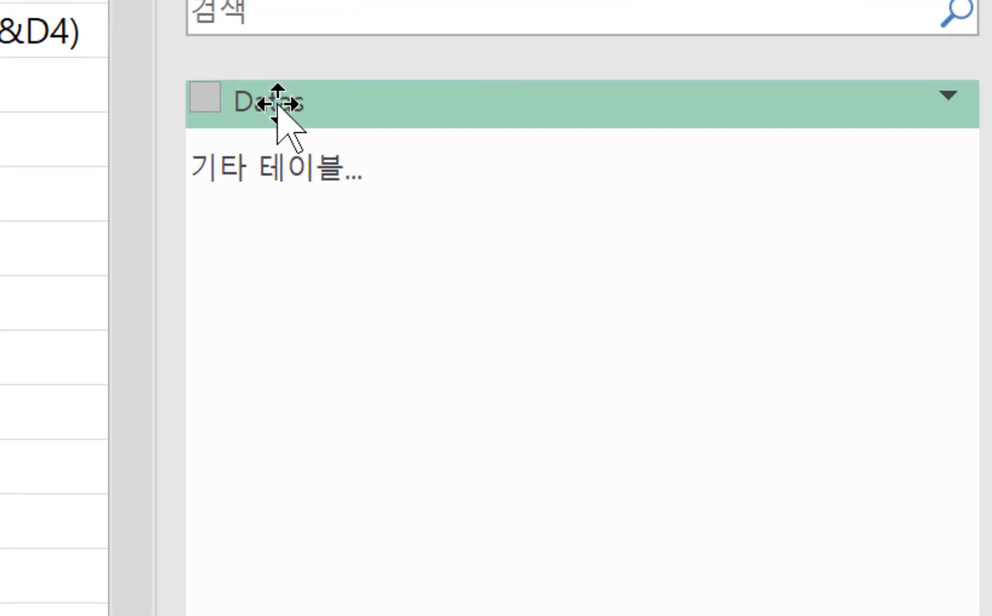
pyautogui.moveTo(278, 103); pyautogui.dragTo(509, 541)
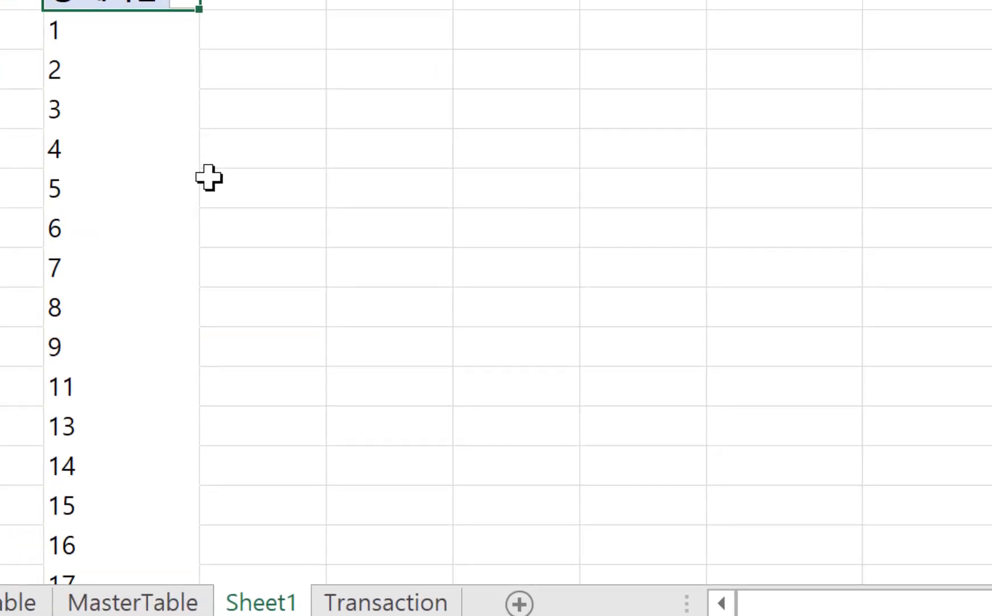
pyautogui.scroll(-2, 296, 201)
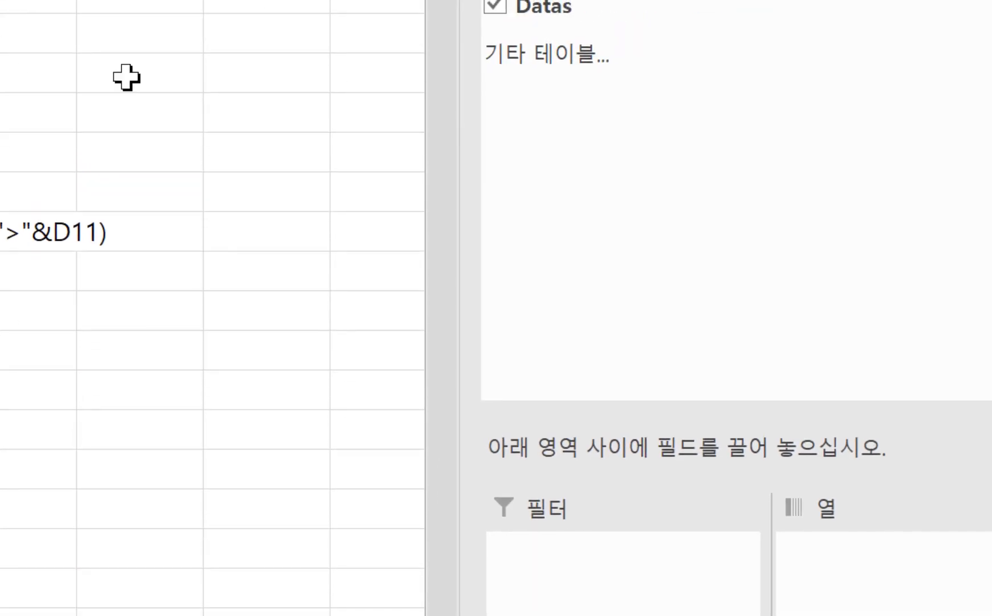
pyautogui.moveTo(548, 10); pyautogui.dragTo(786, 363)
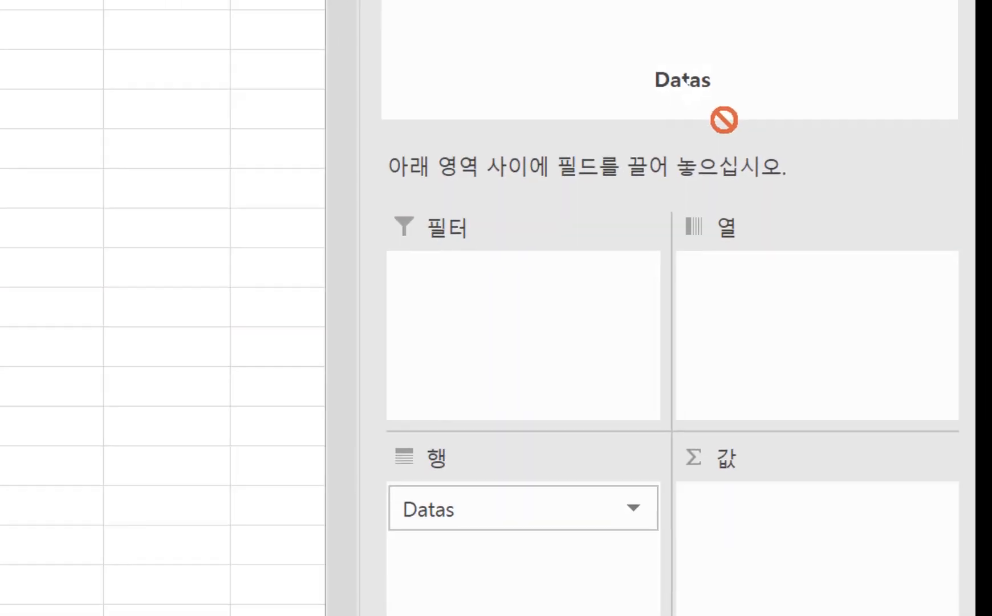
pyautogui.moveTo(685, 80); pyautogui.dragTo(783, 548)
pyautogui.moveTo(747, 450); pyautogui.dragTo(747, 450)
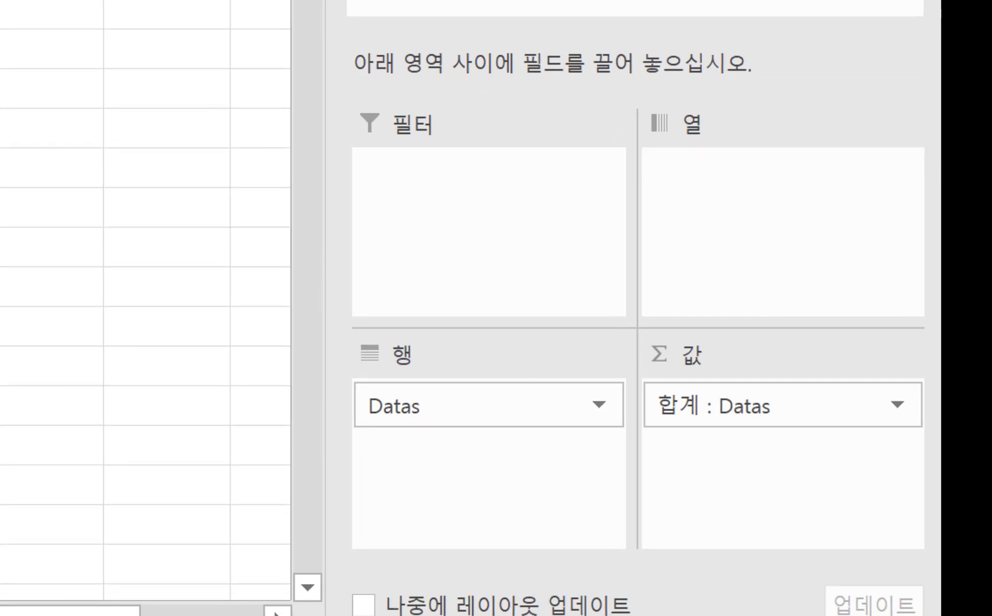
# Change the PivotTable's Datas value field to be summarized by count (개수).
pyautogui.scroll(-4, 461, 532)
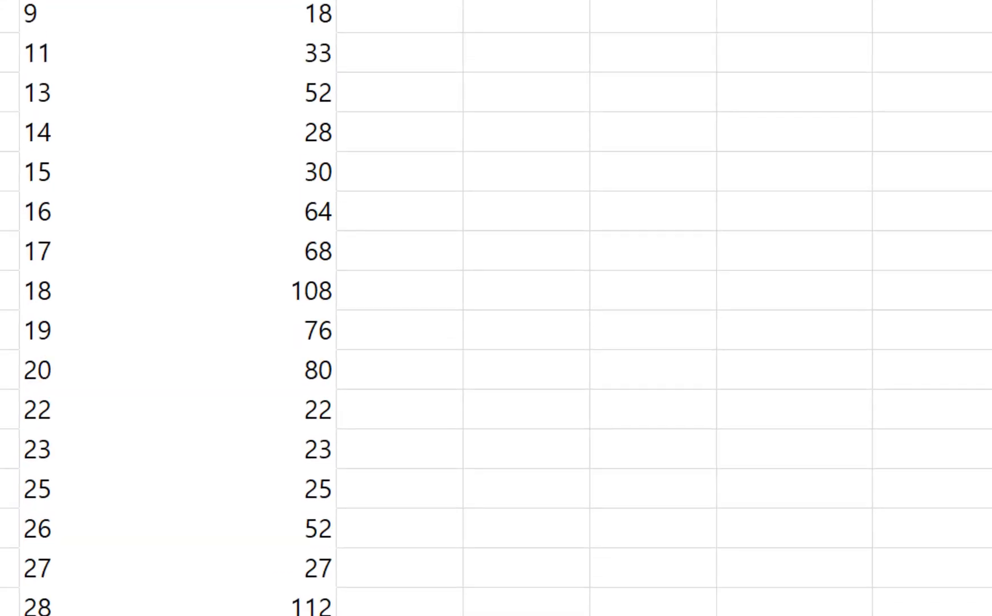
pyautogui.scroll(4, 461, 532)
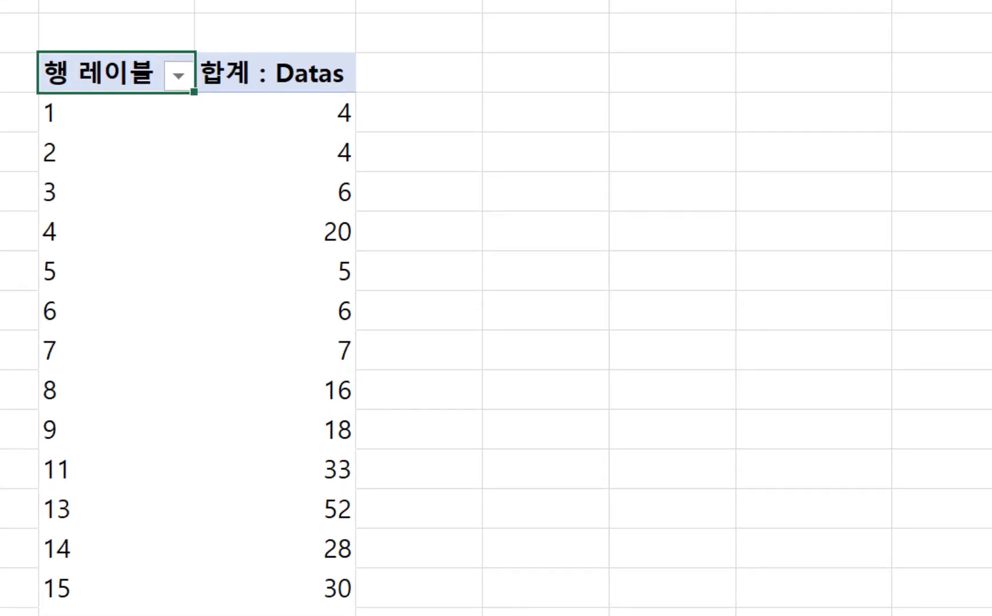
pyautogui.click(256, 107)
pyautogui.rightClick(255, 114)
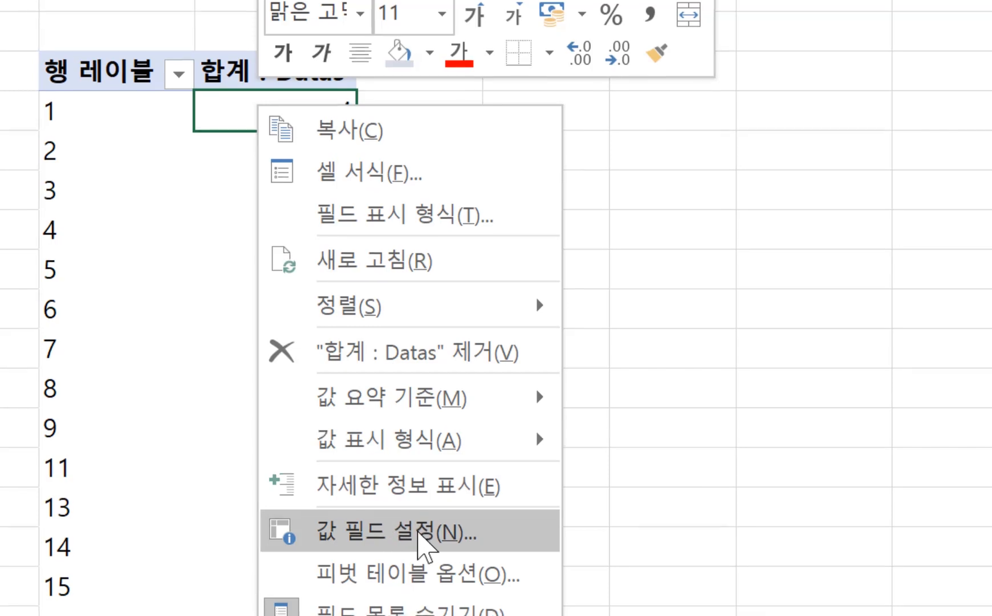
pyautogui.click(442, 490)
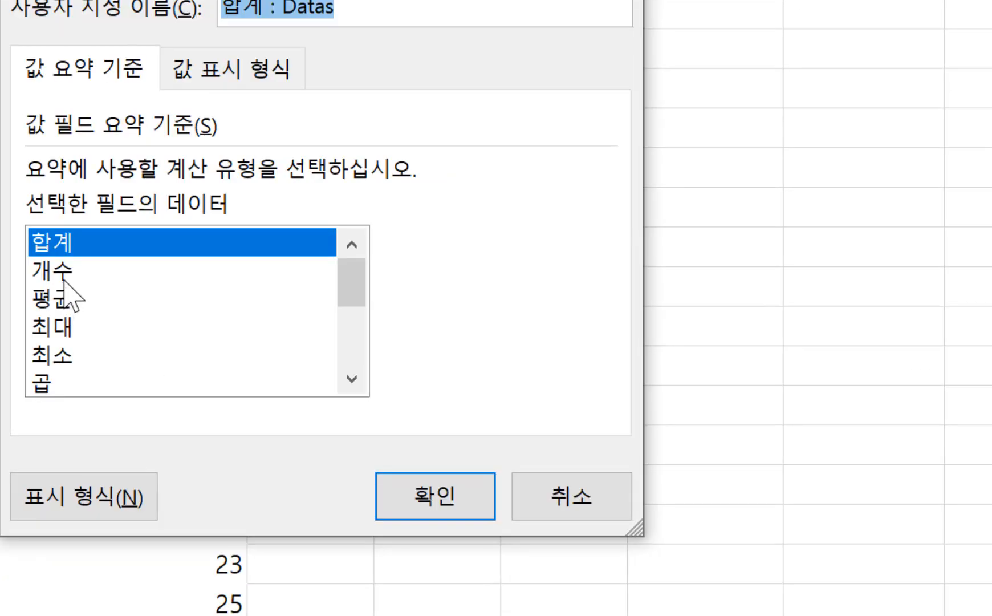
pyautogui.click(77, 269)
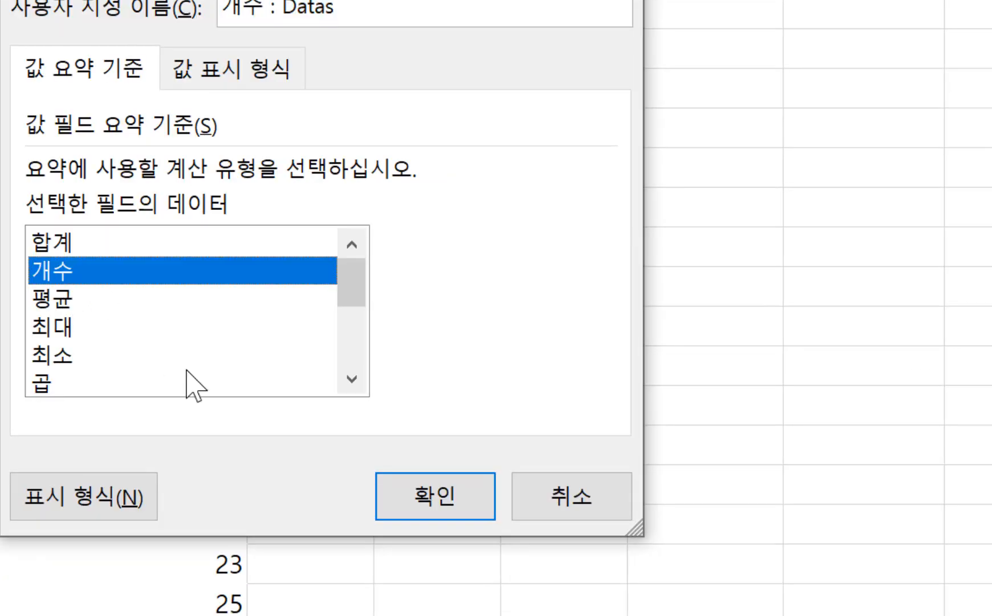
pyautogui.click(414, 493)
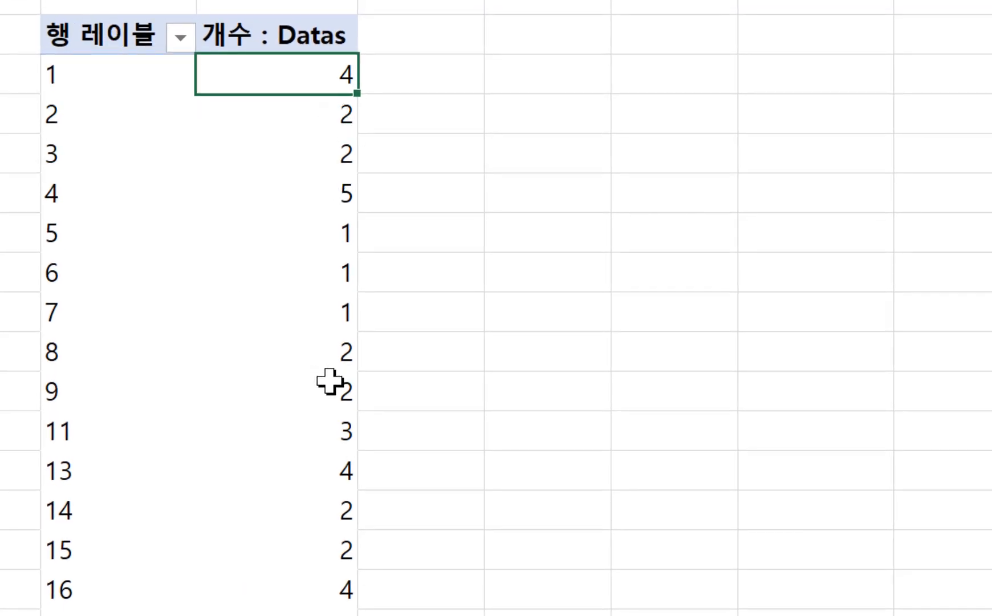
# Group the PivotTable's row labels starting at 1 and ending at 200, in intervals of 20.
pyautogui.scroll(-12, 479, 315)
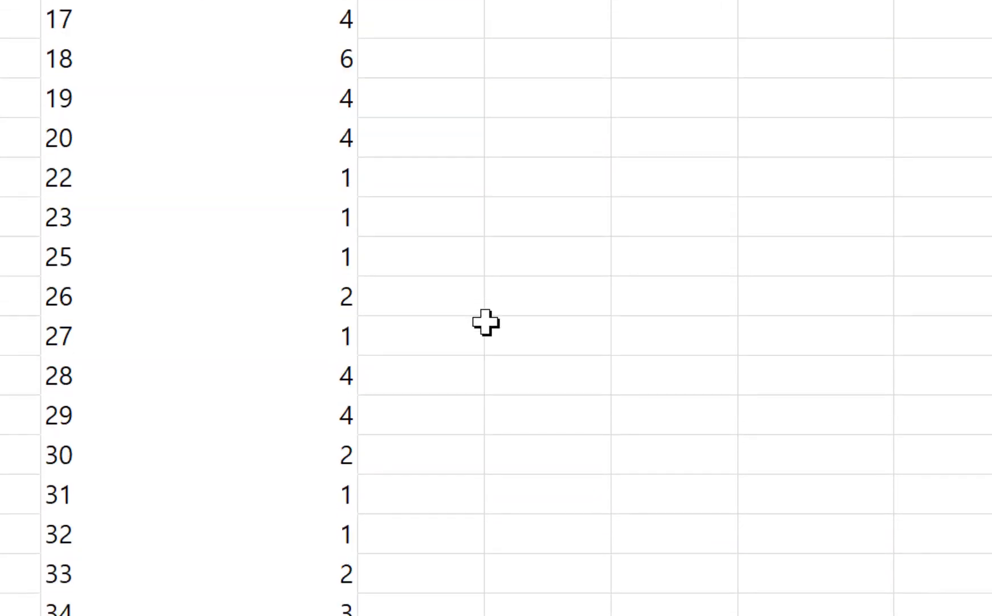
pyautogui.scroll(-16, 485, 322)
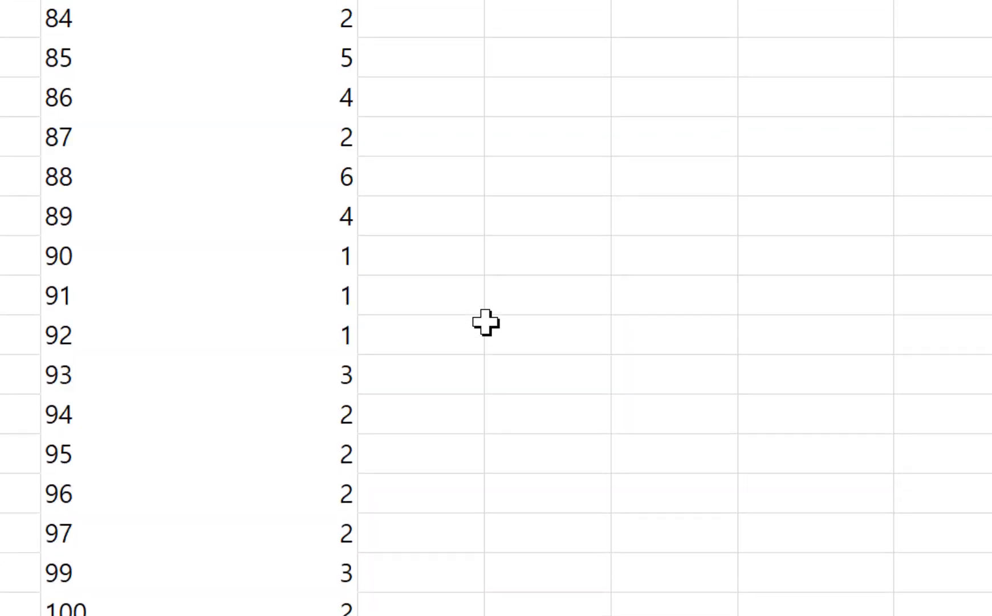
pyautogui.scroll(7, 485, 323)
pyautogui.scroll(20, 486, 323)
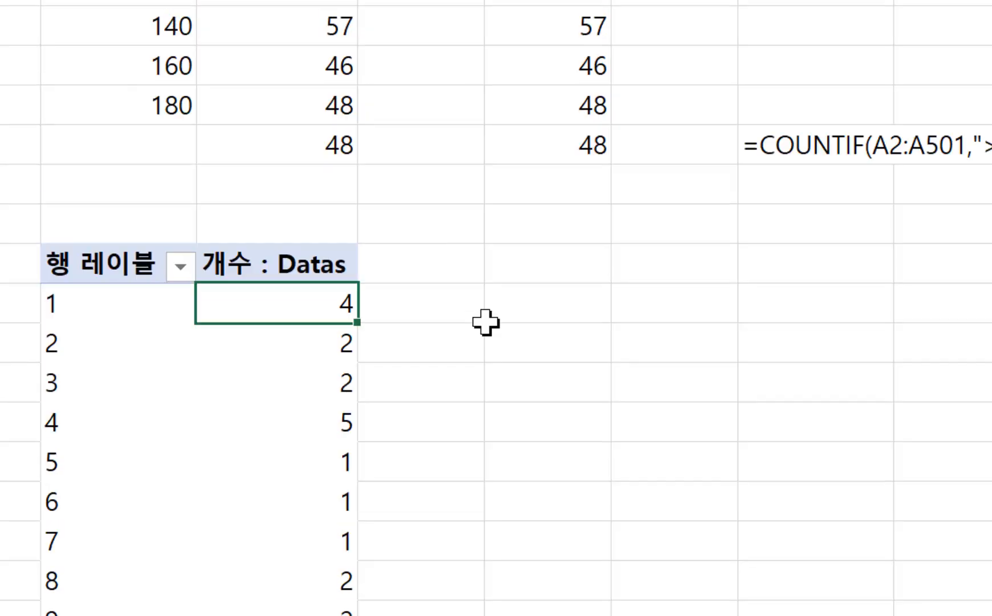
pyautogui.scroll(-1, 485, 323)
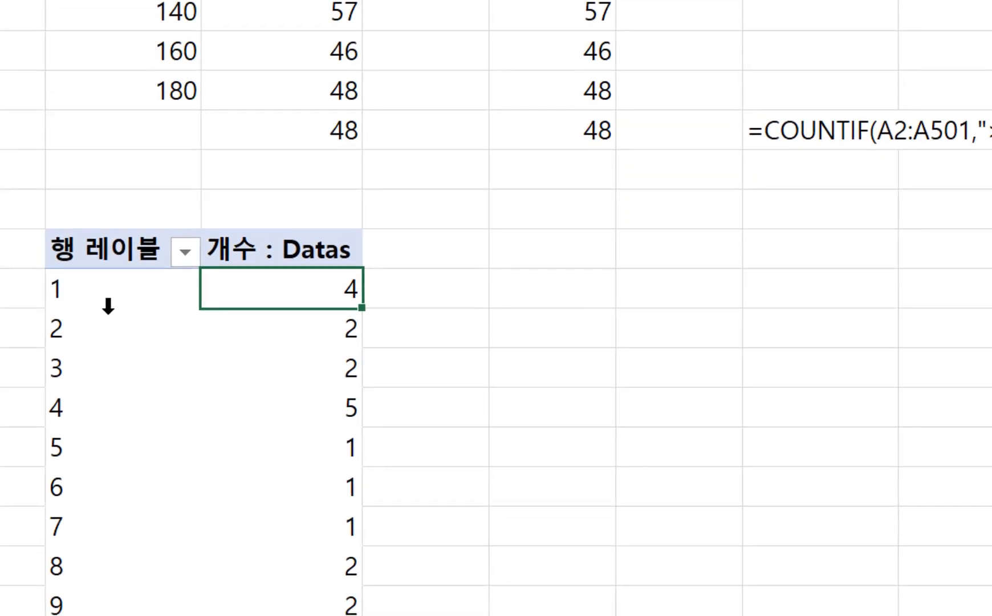
pyautogui.click(121, 292)
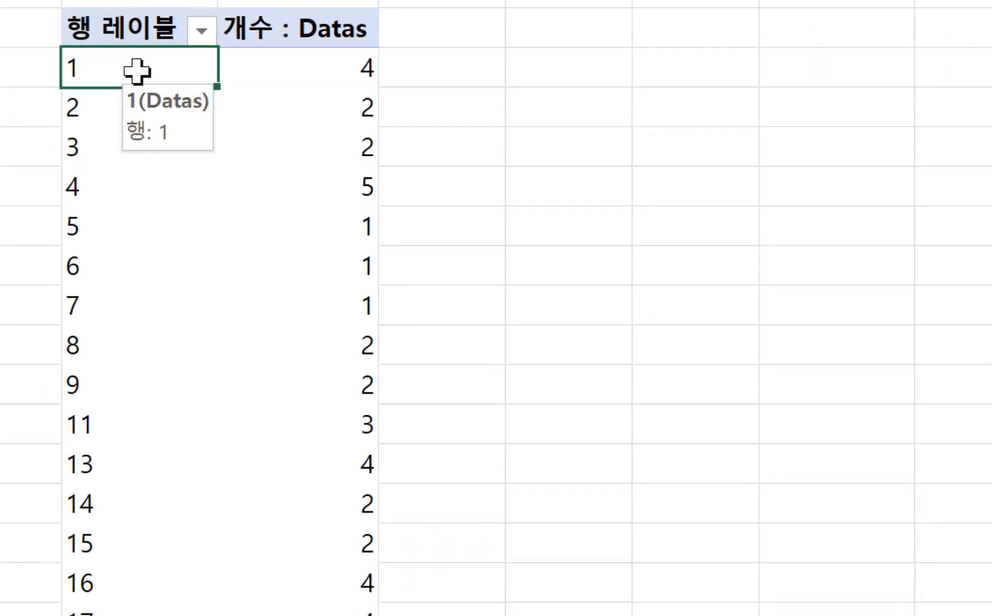
pyautogui.rightClick(137, 71)
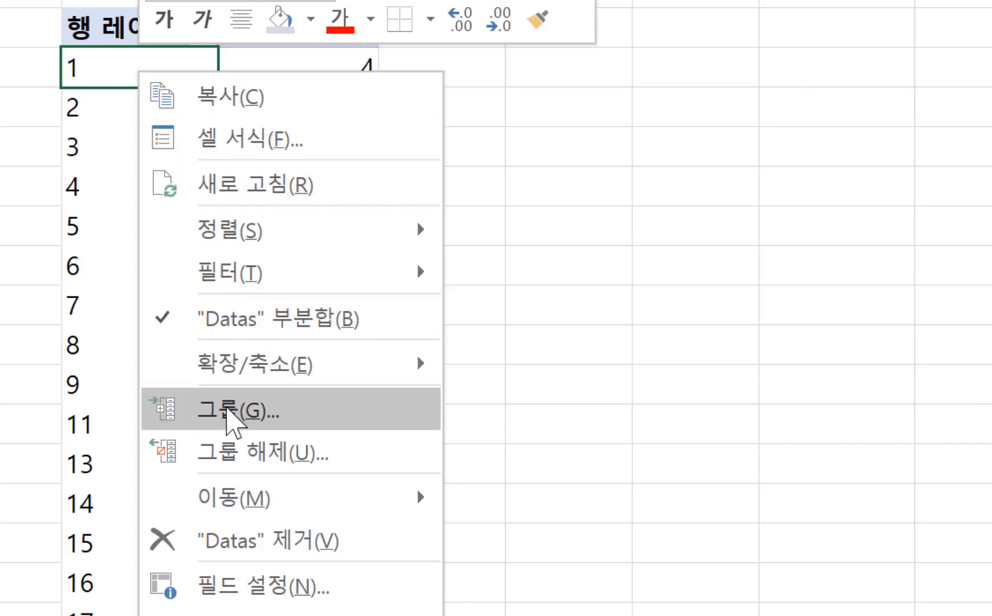
pyautogui.click(228, 409)
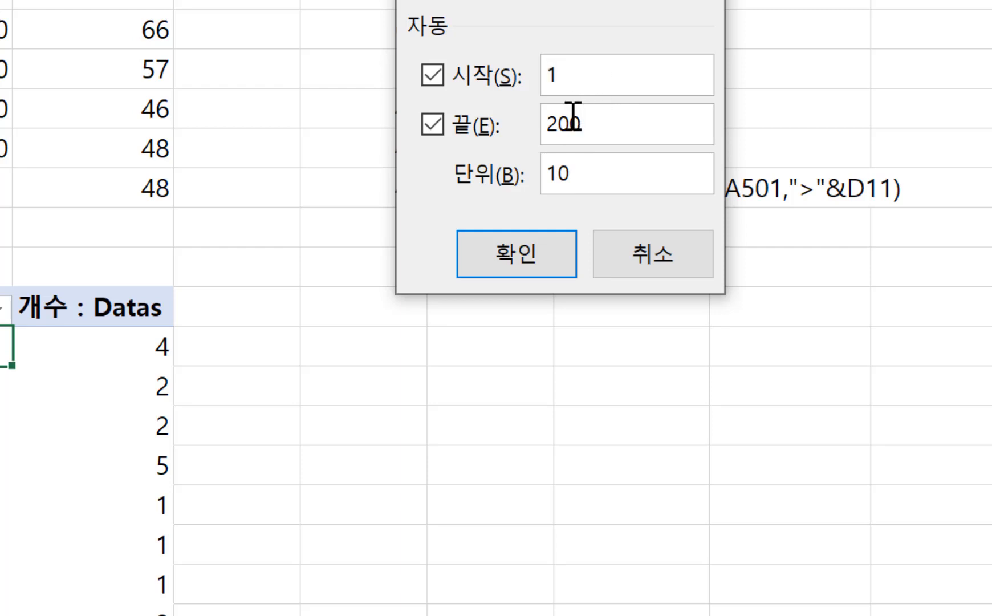
pyautogui.moveTo(582, 73); pyautogui.dragTo(545, 74)
pyautogui.moveTo(620, 124); pyautogui.dragTo(554, 124)
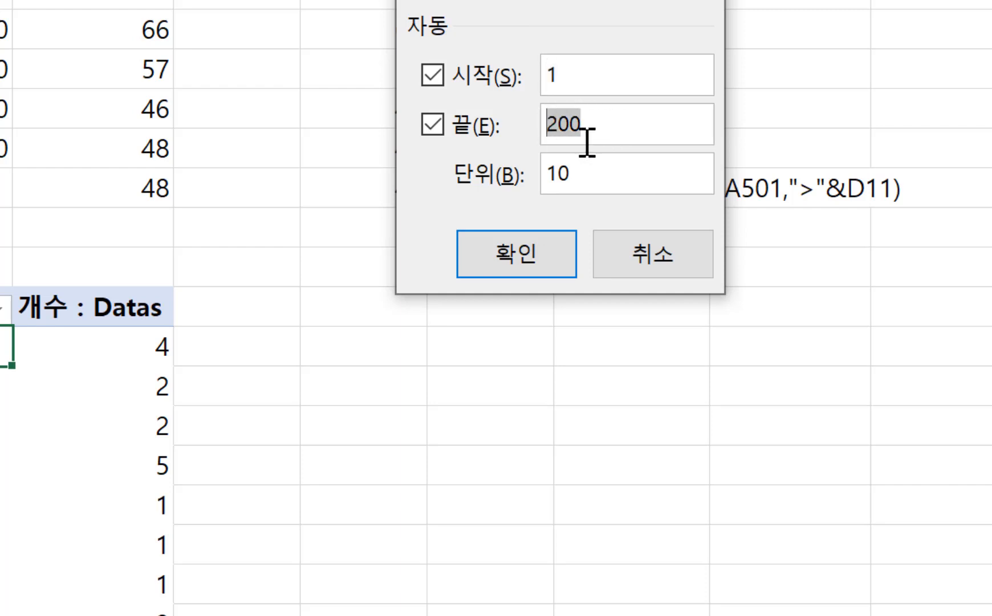
pyautogui.moveTo(598, 175); pyautogui.dragTo(543, 150)
pyautogui.click(594, 180)
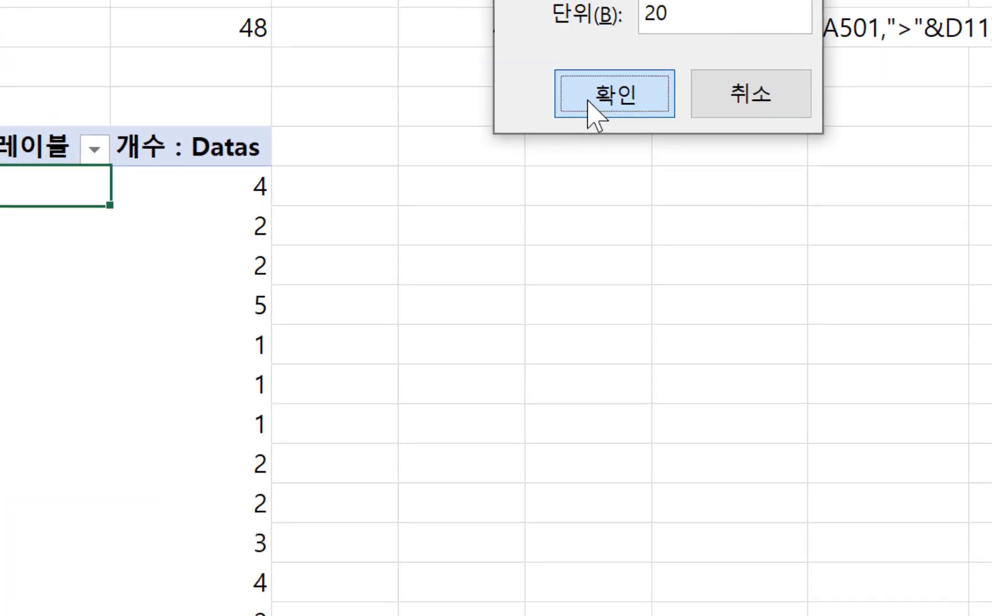
pyautogui.click(499, 268)
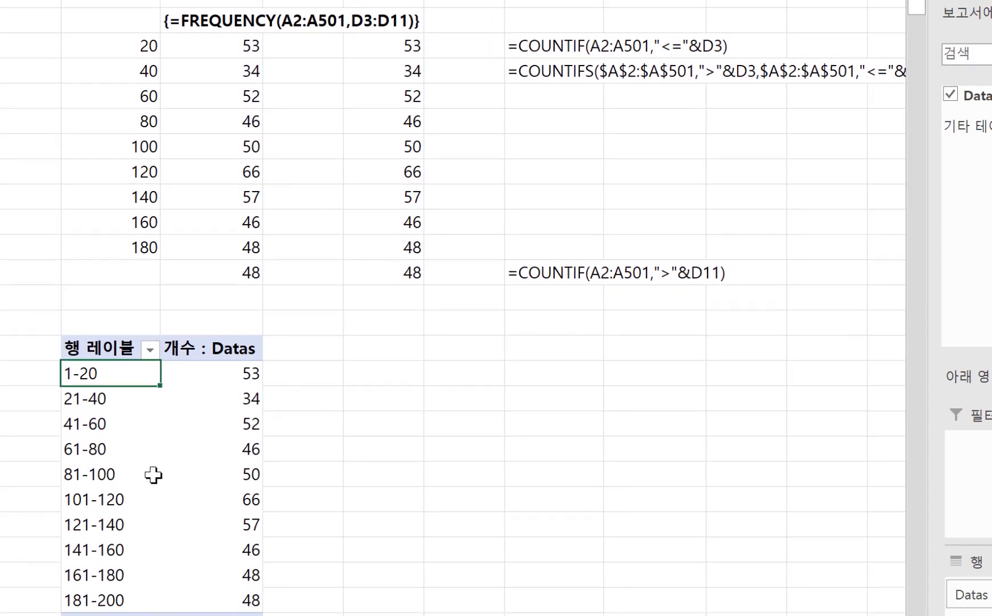
# Compare the interval limits in D3:D12 with the grouped row labels of the PivotTable.
pyautogui.scroll(1, 154, 475)
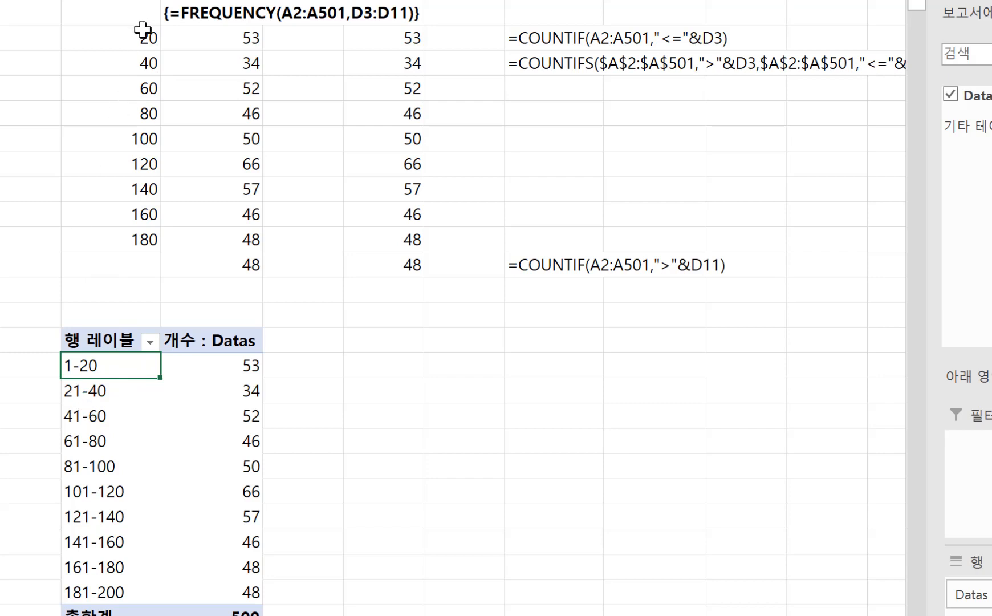
pyautogui.moveTo(138, 56); pyautogui.dragTo(132, 263)
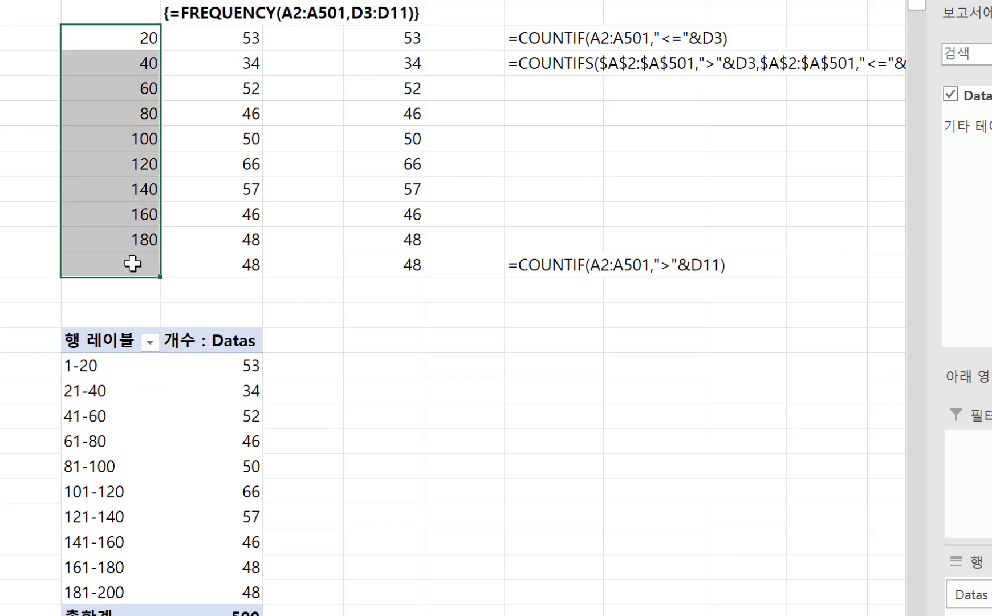
pyautogui.click(131, 64)
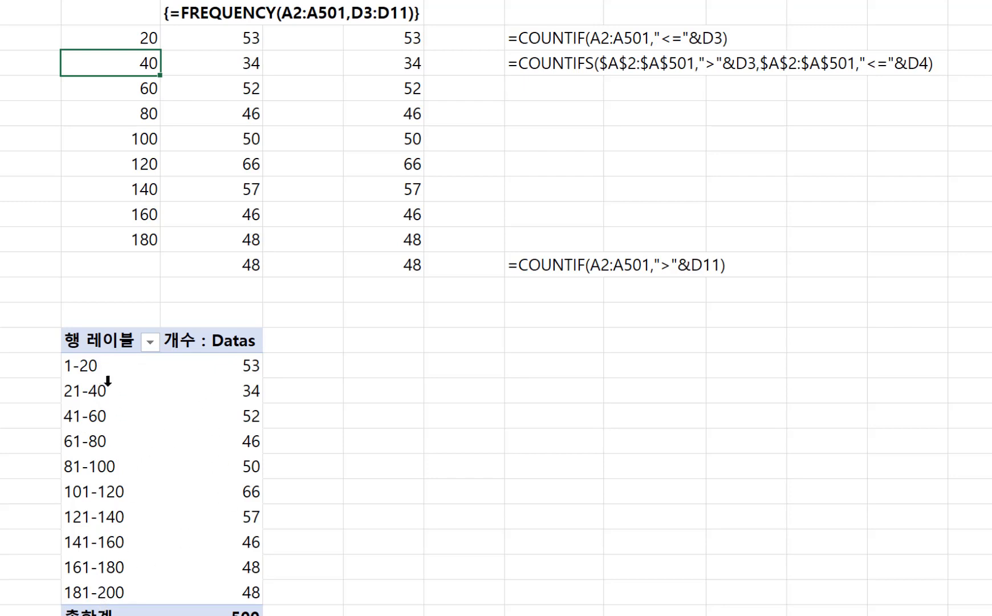
# Change the PivotTable's report layout so the row header shows the Datas field name.
pyautogui.click(110, 368)
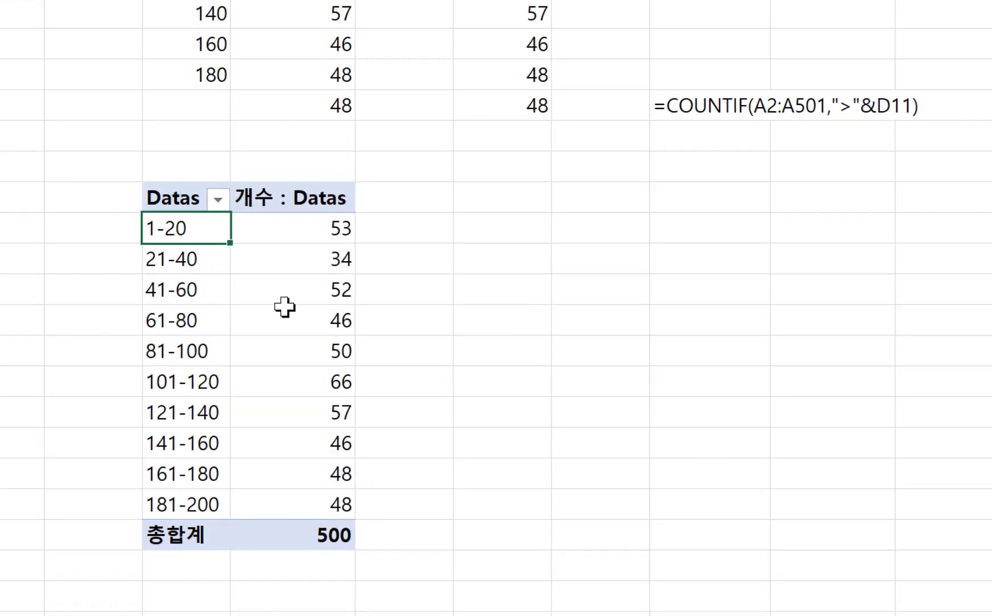
pyautogui.click(284, 308)
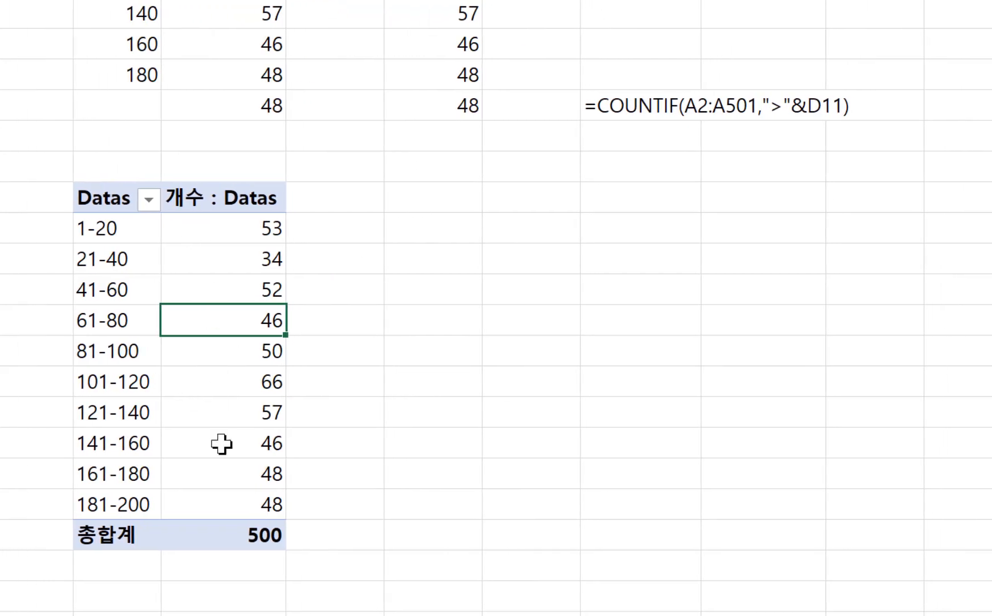
pyautogui.click(464, 344)
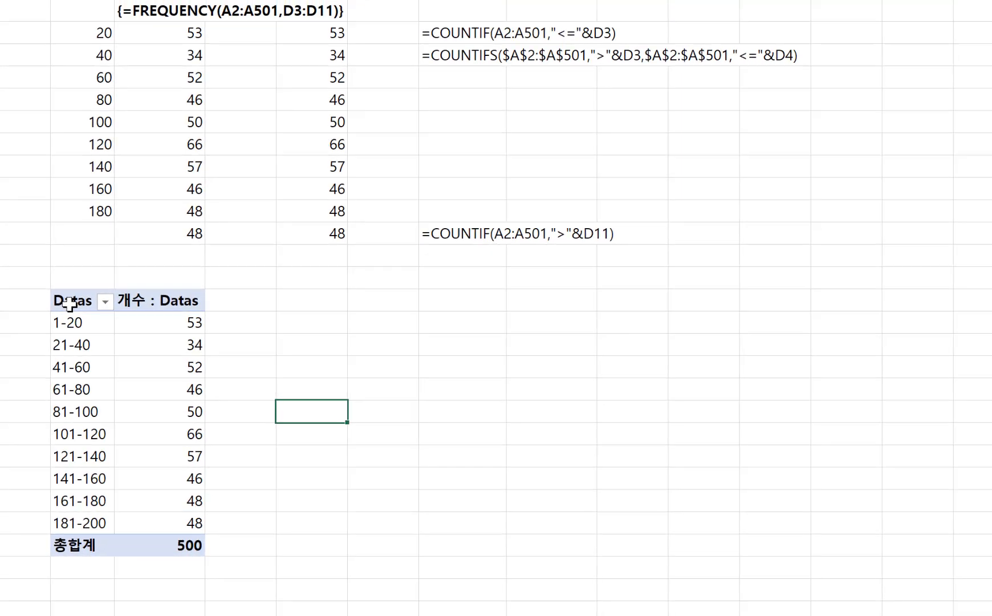
# Inspect the grouped intervals and their counts inside the PivotTable.
pyautogui.click(126, 387)
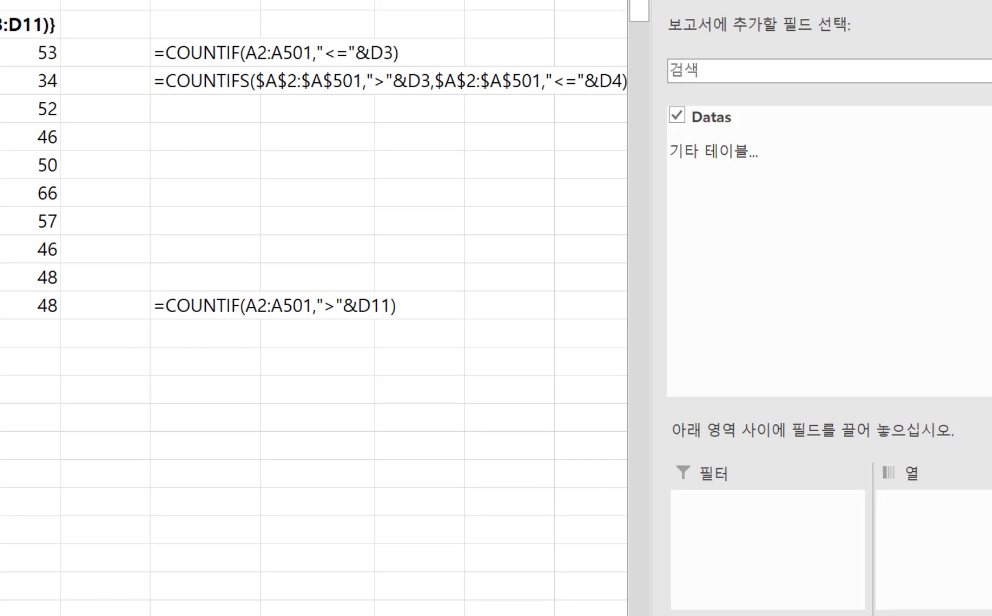
pyautogui.click(188, 287)
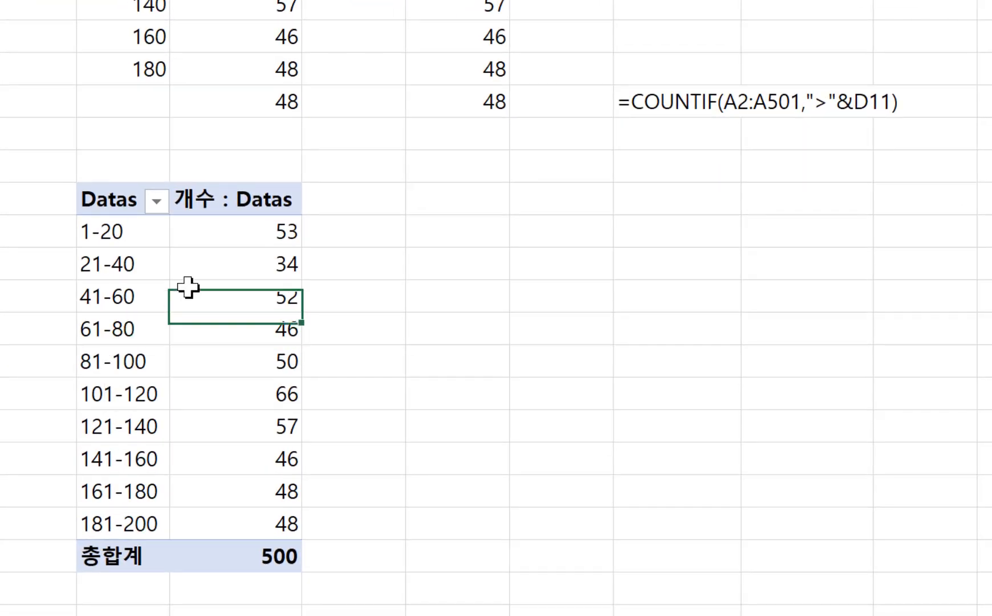
pyautogui.click(187, 267)
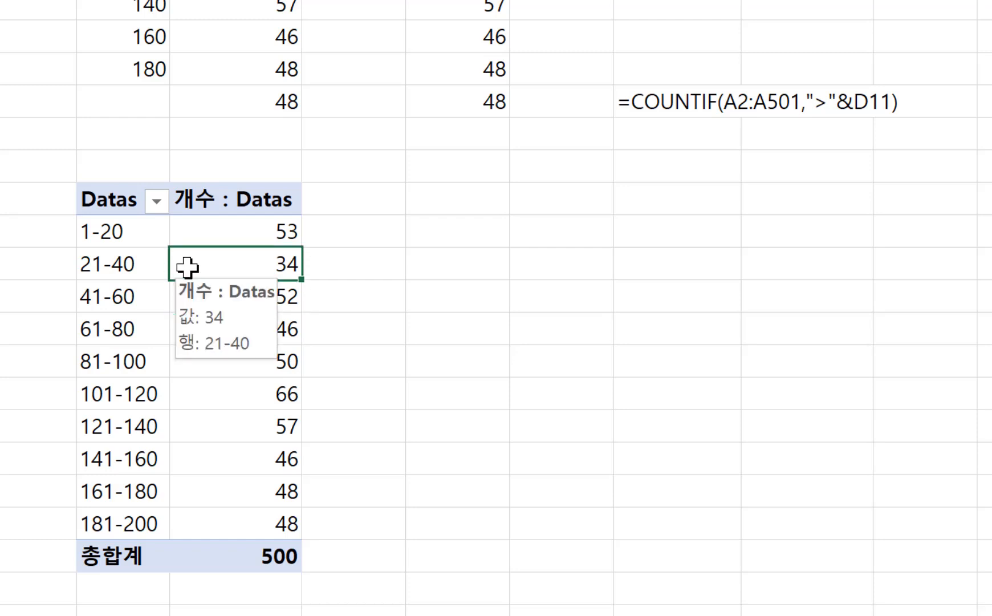
pyautogui.click(142, 270)
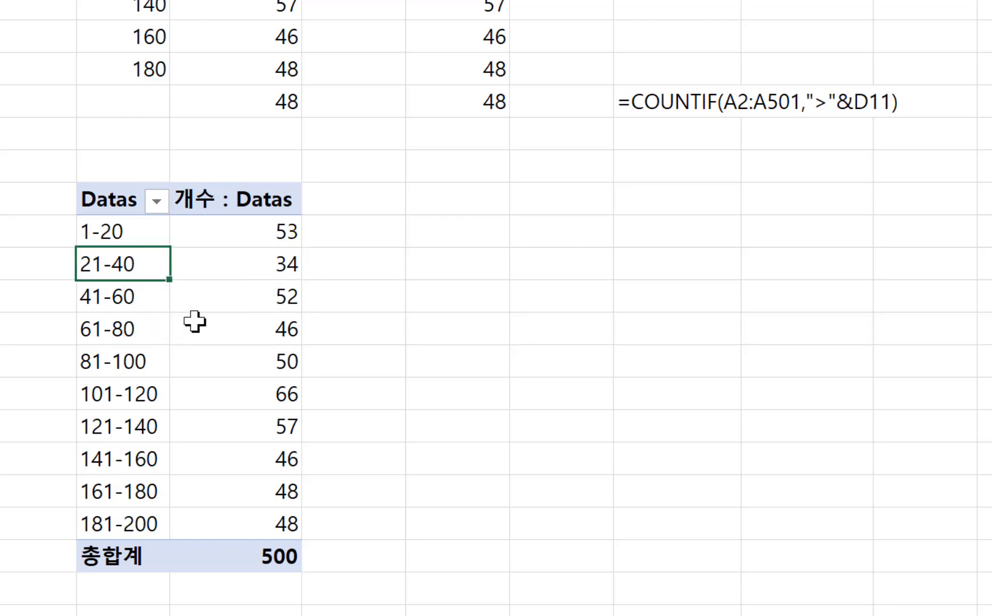
pyautogui.click(219, 351)
# Copy the whole grouped PivotTable and paste it as values only beside it, starting at H15.
pyautogui.click(95, 195)
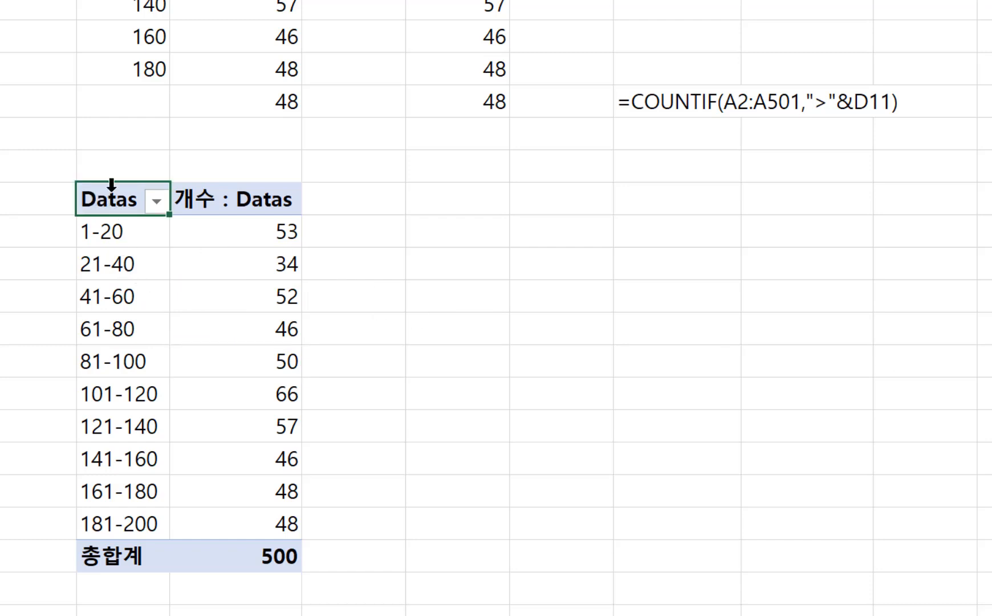
pyautogui.moveTo(122, 210); pyautogui.dragTo(285, 560)
pyautogui.hotkey('ctrl', 'c')
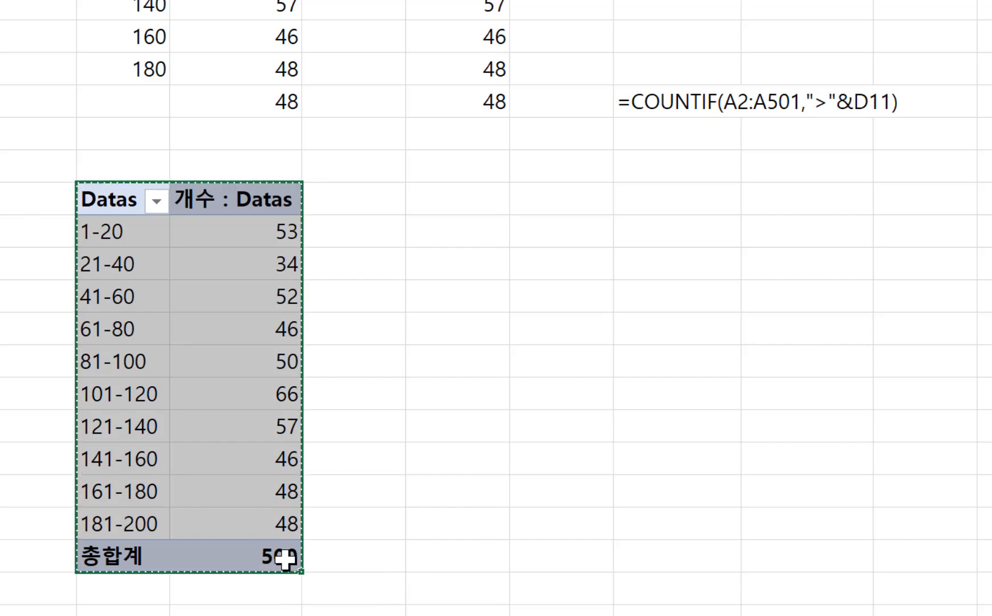
pyautogui.click(525, 203)
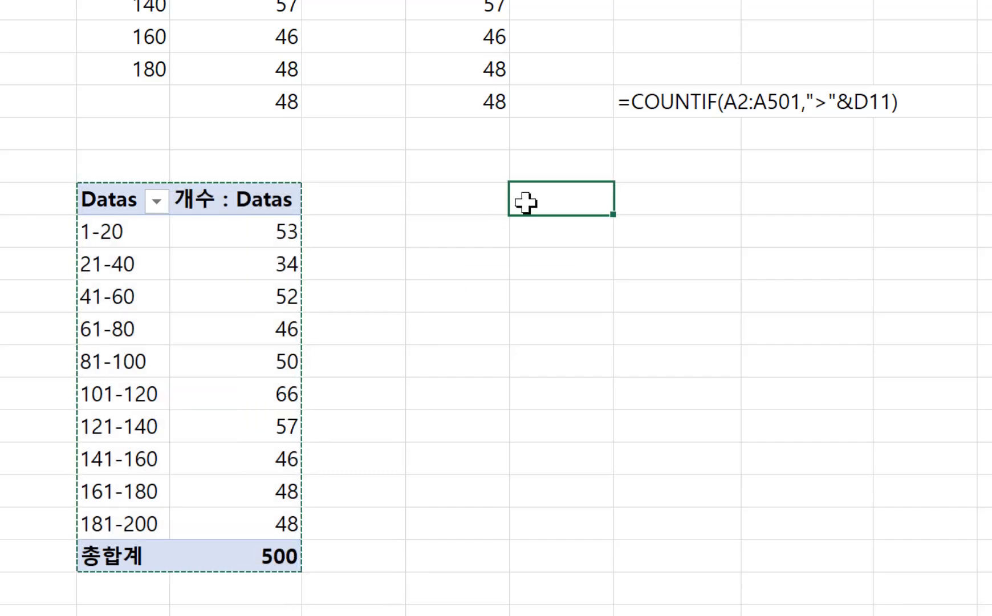
pyautogui.rightClick(526, 203)
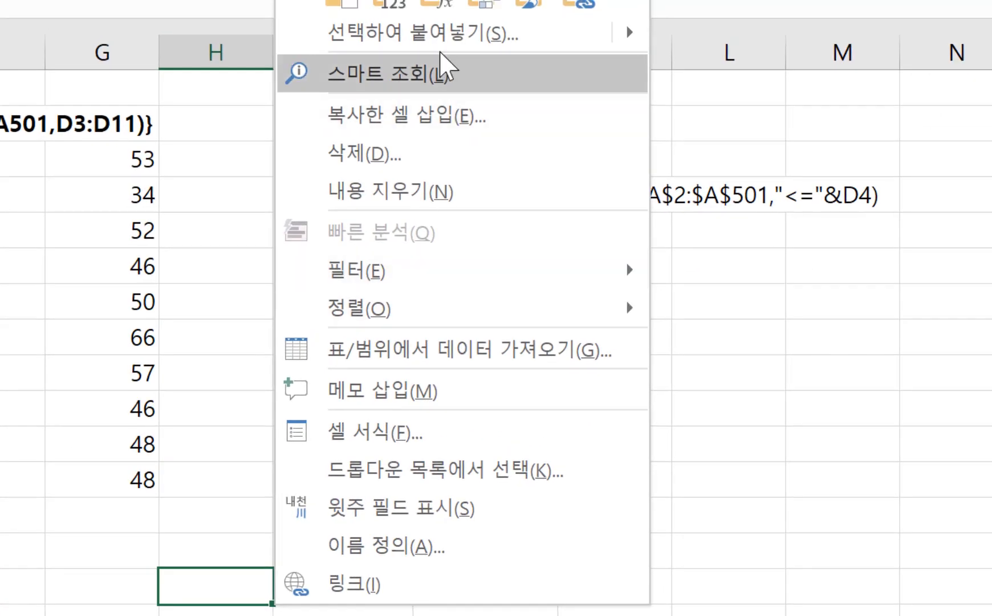
pyautogui.click(455, 50)
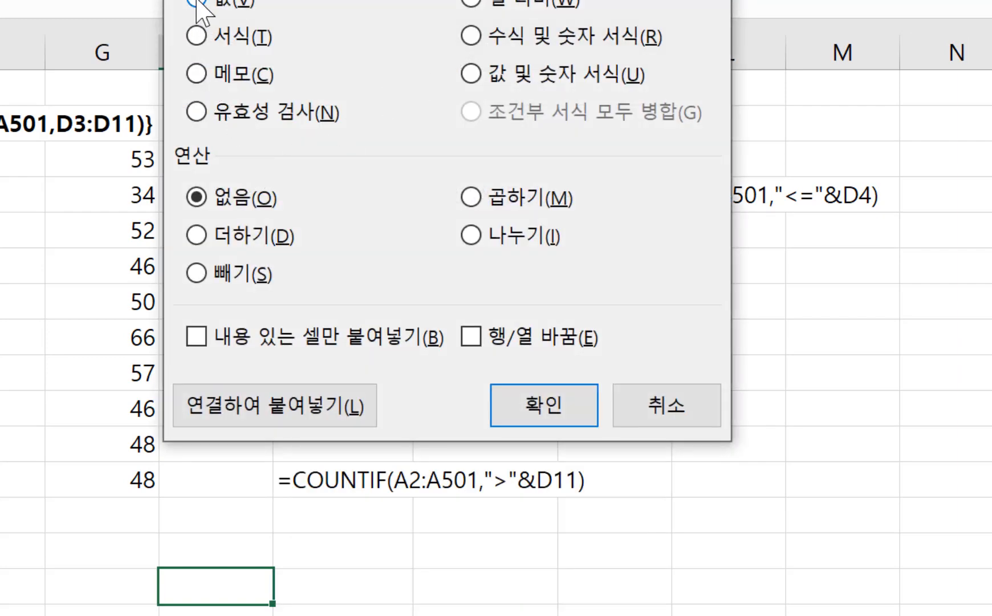
pyautogui.click(199, 7)
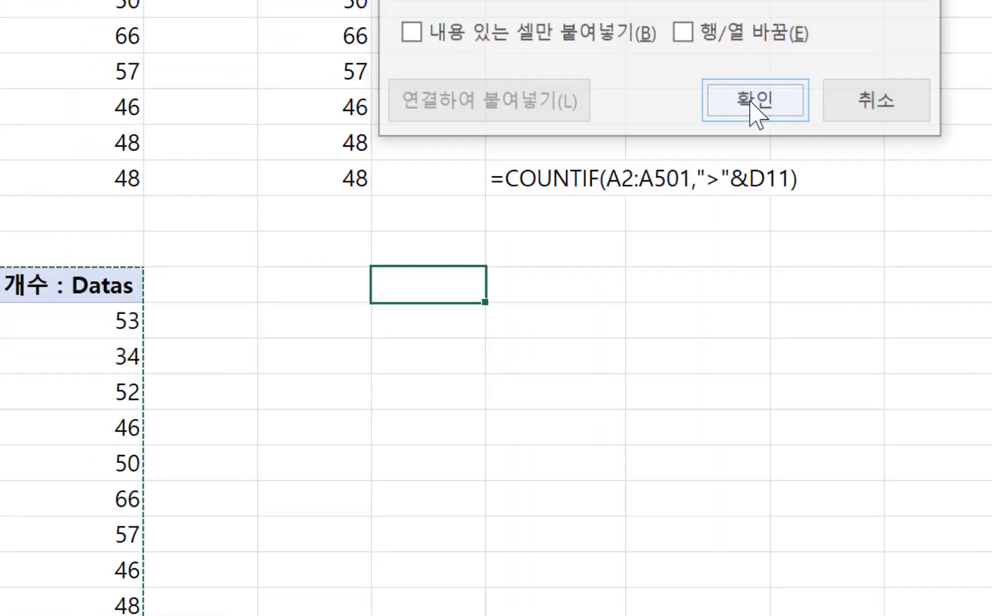
pyautogui.click(540, 478)
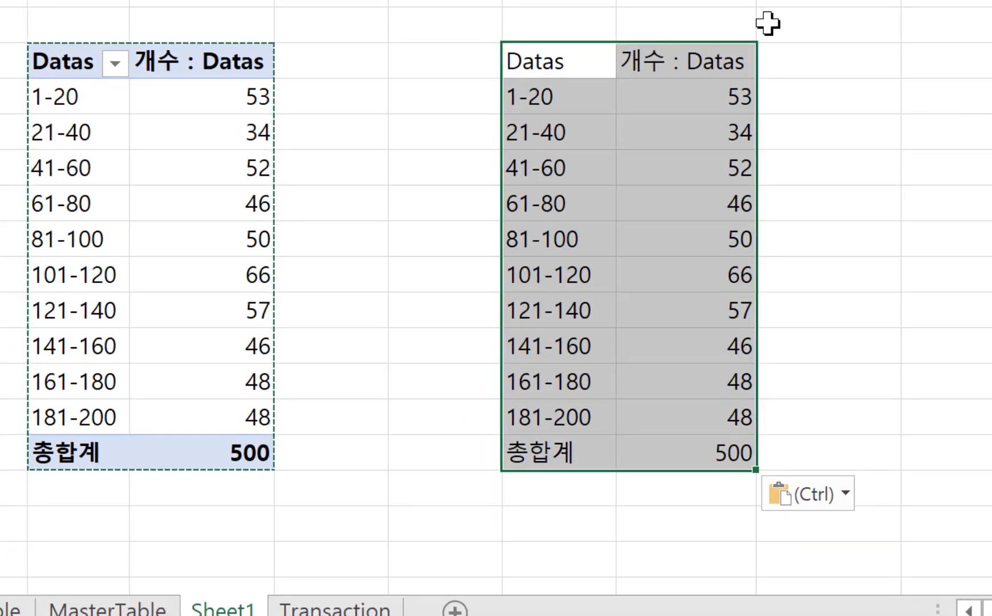
# Apply only the copied PivotTable's formatting to the pasted values table.
pyautogui.rightClick(564, 63)
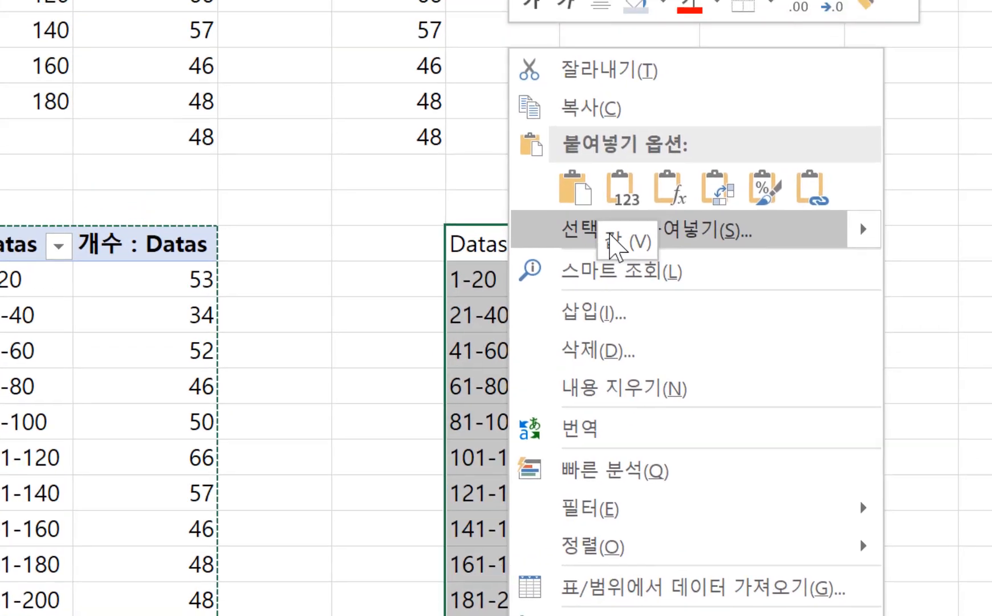
pyautogui.click(582, 263)
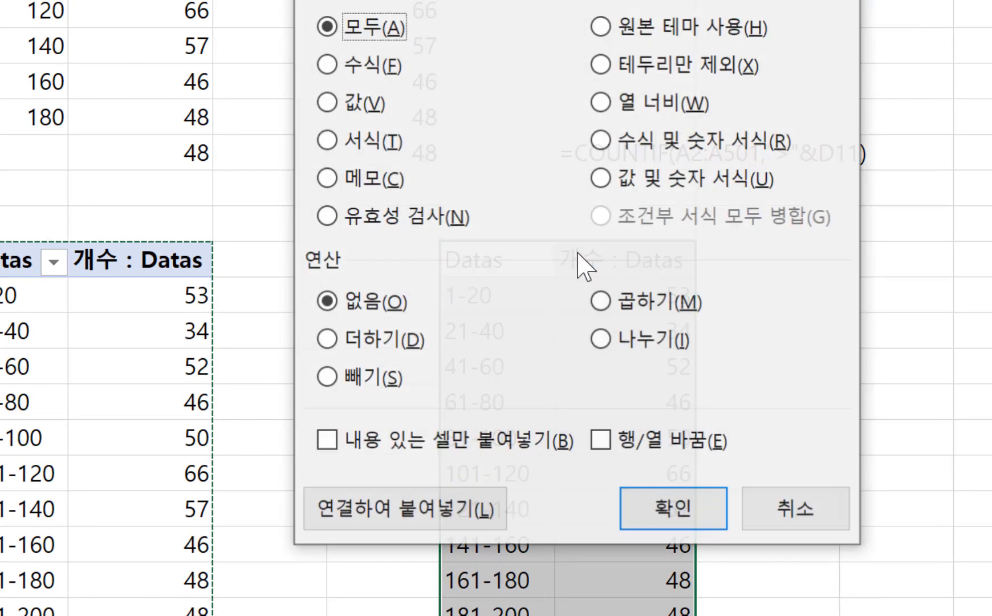
pyautogui.click(325, 146)
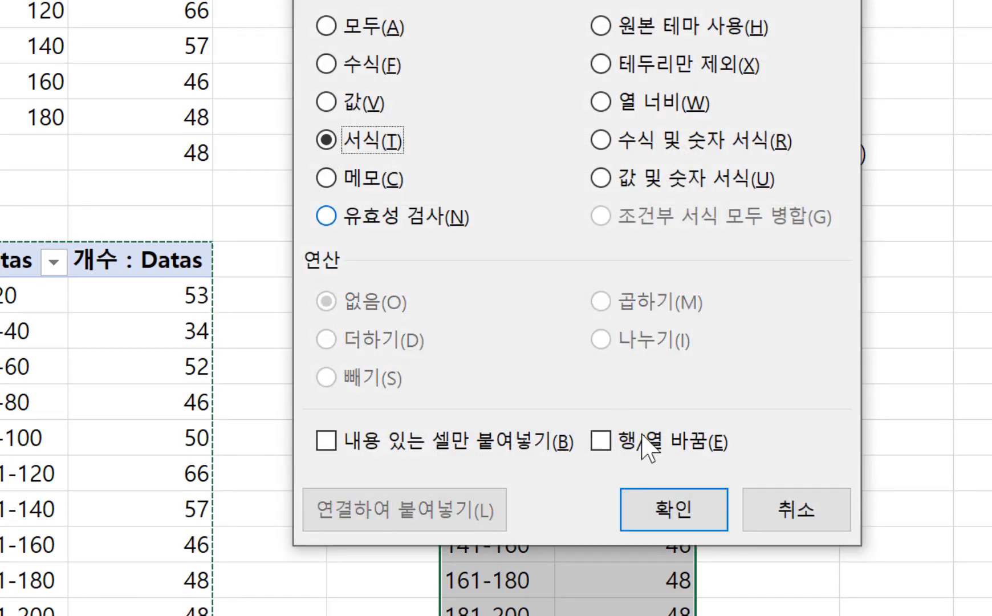
pyautogui.click(679, 522)
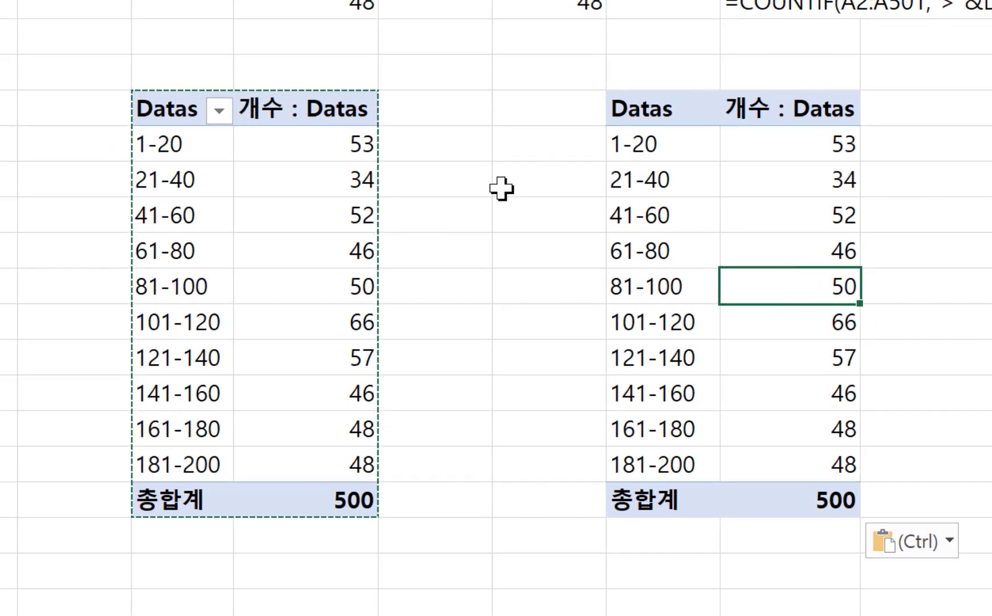
# Delete the original PivotTable, keeping the pasted copy beside it.
pyautogui.moveTo(121, 59); pyautogui.dragTo(414, 539)
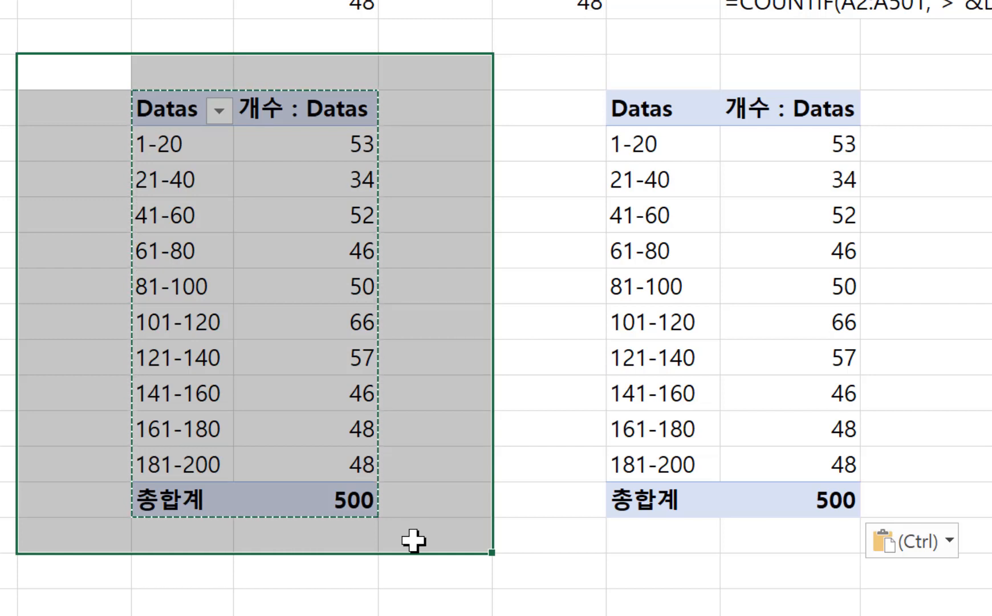
pyautogui.press('Delete')
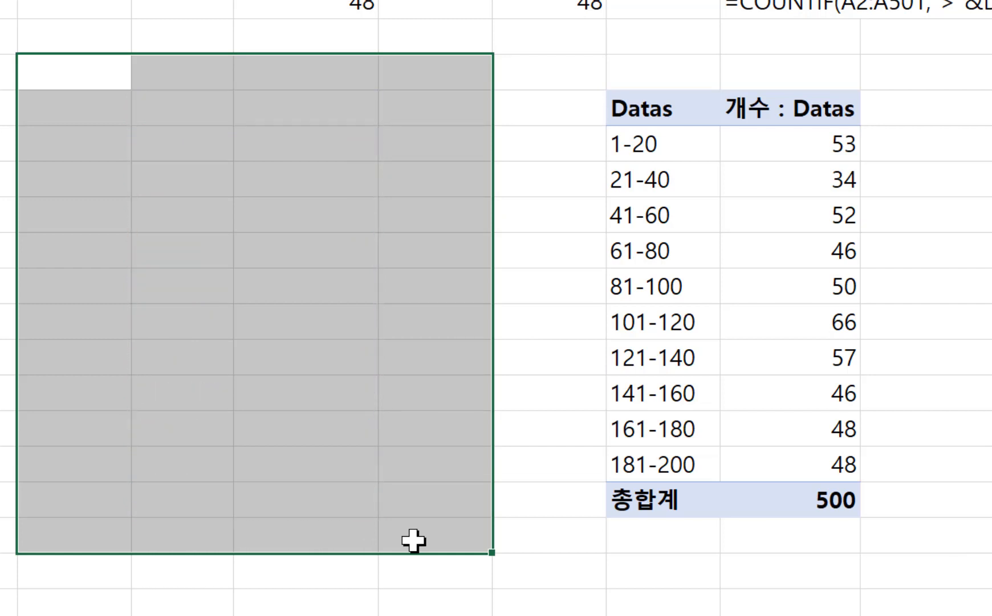
pyautogui.moveTo(275, 308); pyautogui.dragTo(605, 255)
pyautogui.click(594, 257)
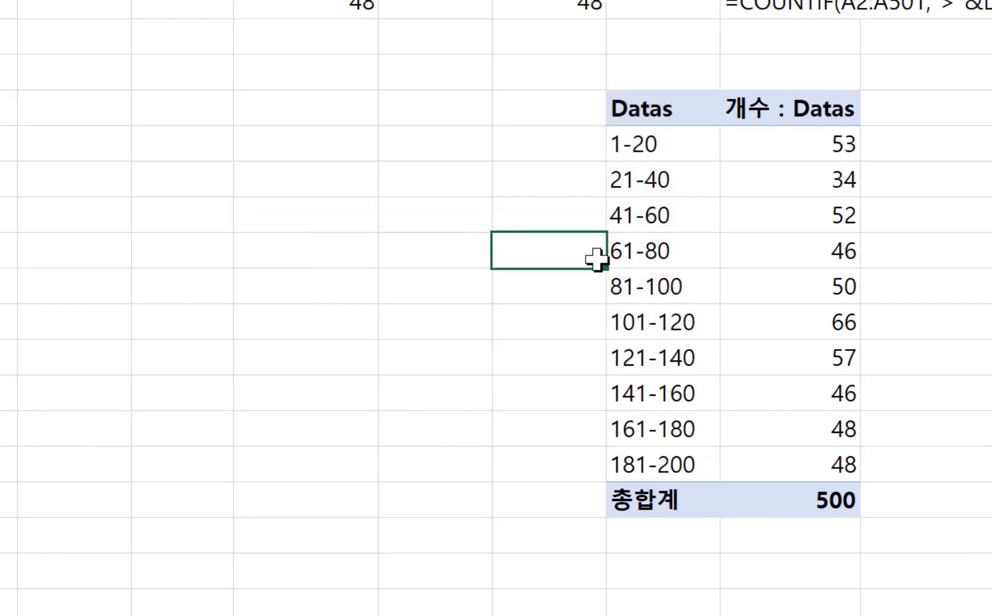
# Examine the headers, intervals and grand total row of the pasted frequency table.
pyautogui.click(659, 123)
pyautogui.doubleClick(666, 215)
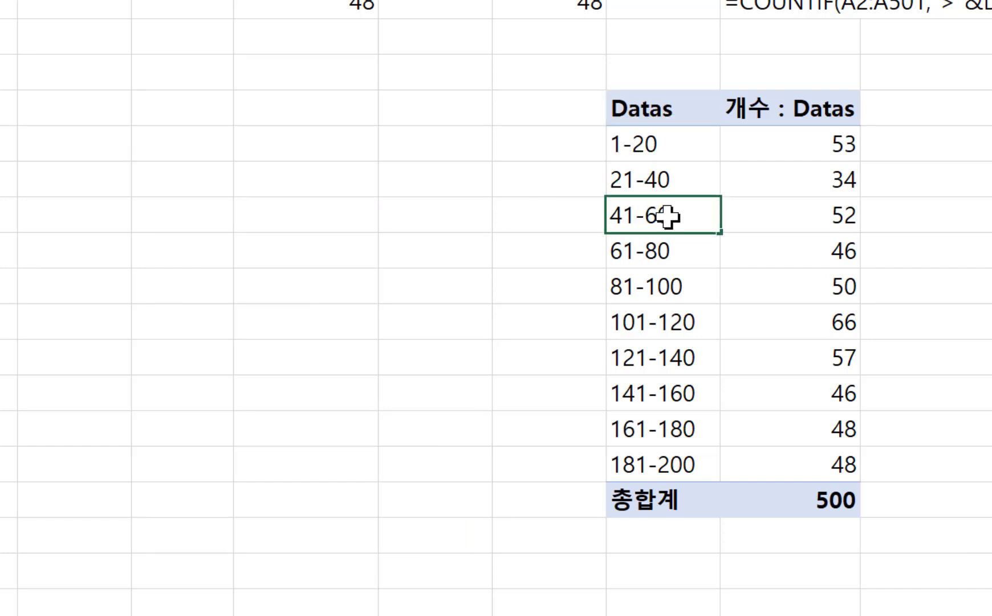
pyautogui.moveTo(748, 209); pyautogui.dragTo(753, 251)
pyautogui.click(696, 399)
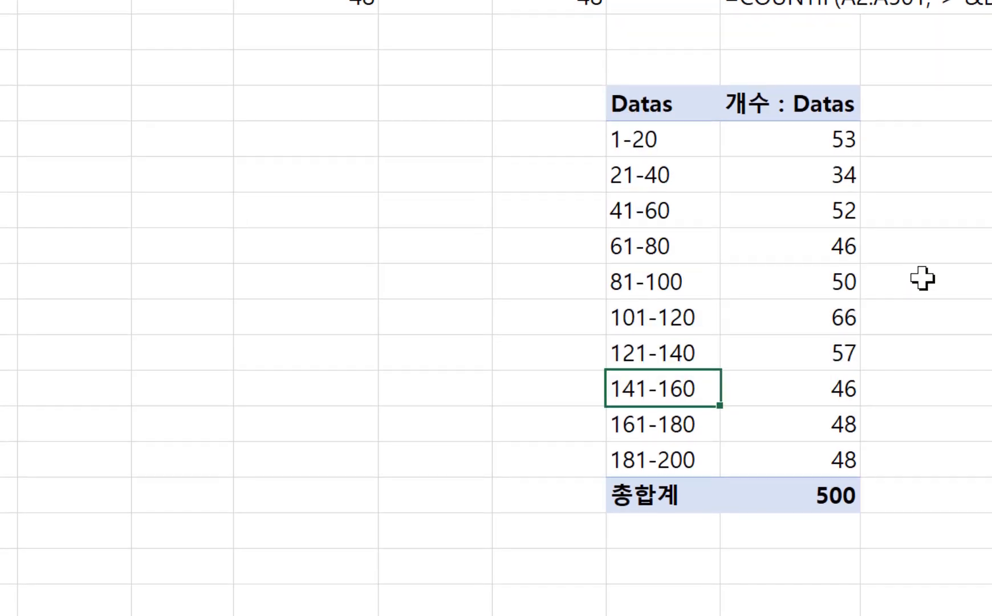
pyautogui.click(922, 279)
pyautogui.click(462, 183)
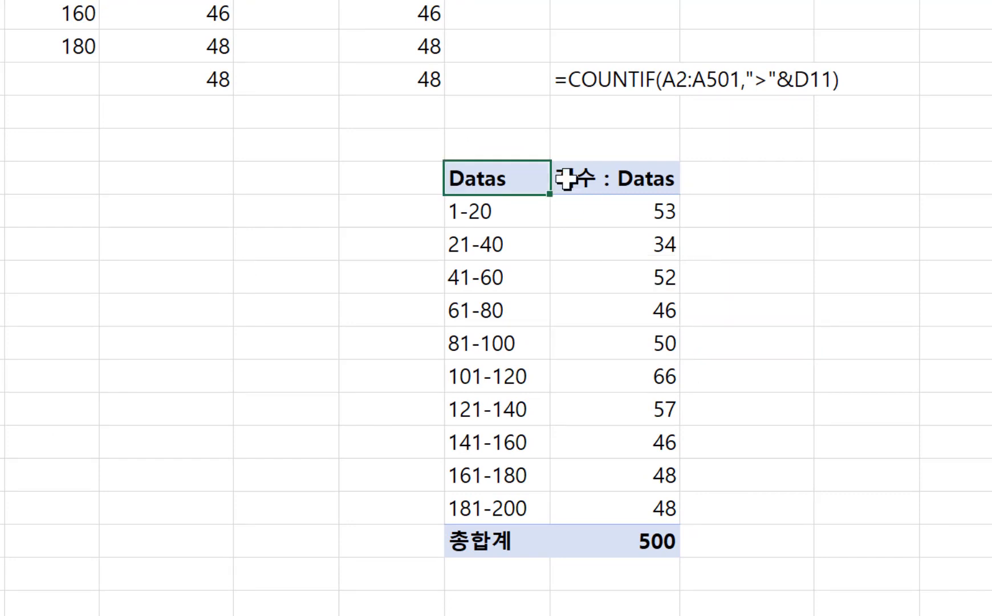
pyautogui.click(488, 554)
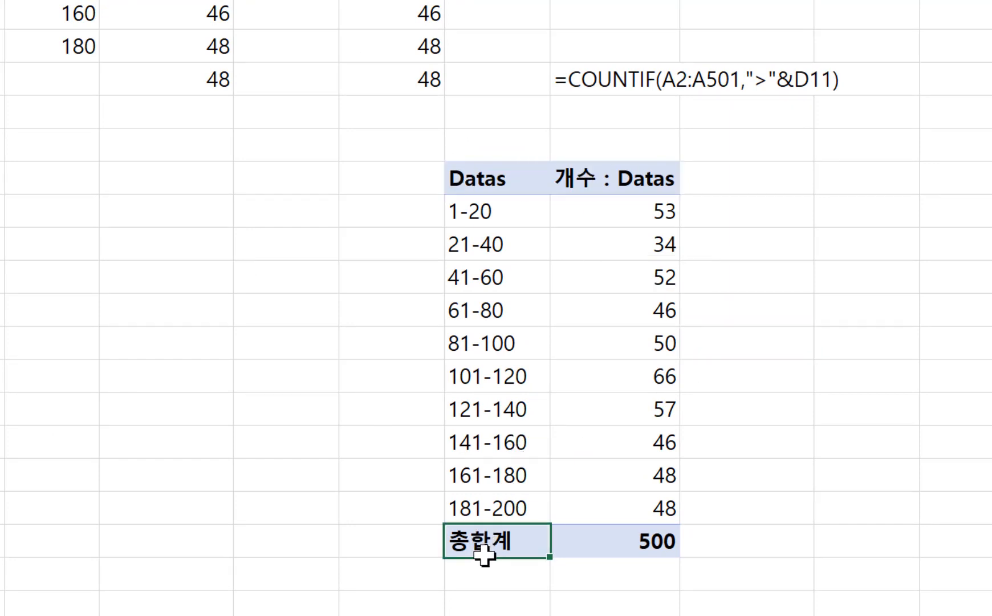
pyautogui.click(596, 561)
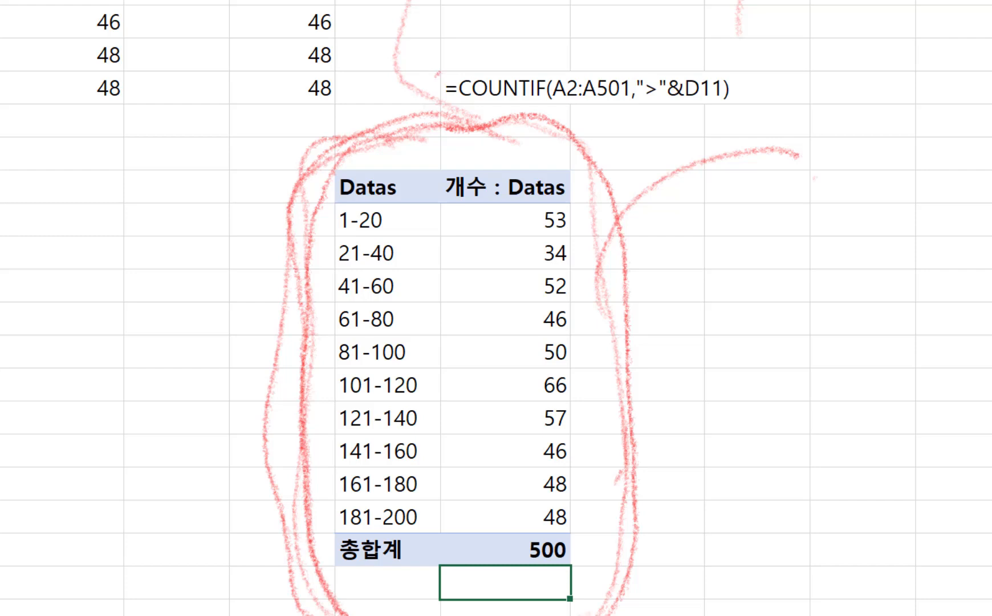
pyautogui.click(4, 112)
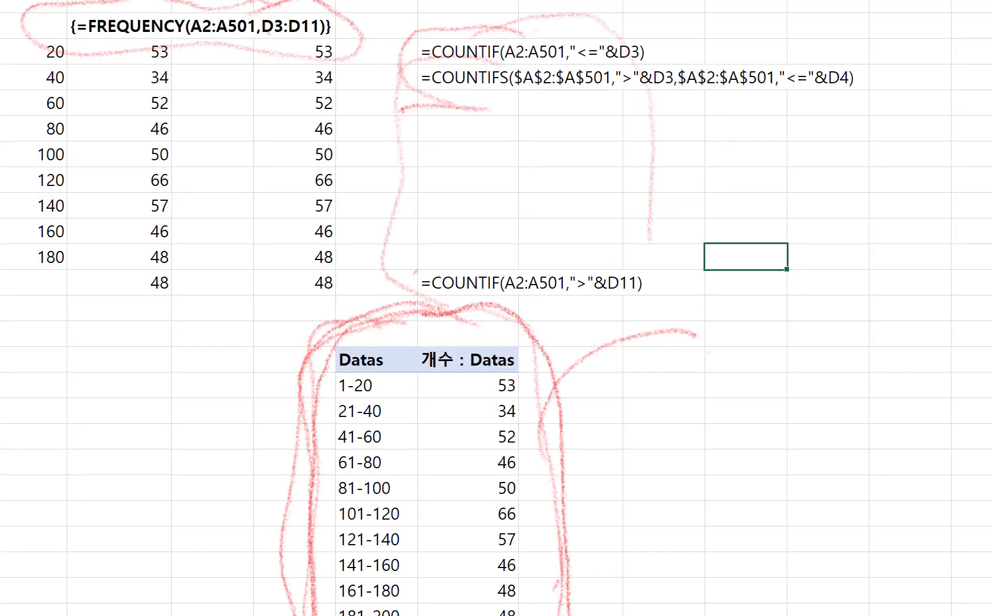
pyautogui.moveTo(749, 138); pyautogui.dragTo(767, 197)
pyautogui.moveTo(779, 138); pyautogui.dragTo(815, 151)
pyautogui.moveTo(779, 144)
pyautogui.mouseDown()
pyautogui.moveTo(778, 177)
pyautogui.moveTo(807, 198)
pyautogui.moveTo(812, 174)
pyautogui.moveTo(851, 156)
pyautogui.mouseUp()
pyautogui.moveTo(830, 157)
pyautogui.mouseDown()
pyautogui.moveTo(813, 247)
pyautogui.moveTo(737, 122)
pyautogui.moveTo(855, 157)
pyautogui.moveTo(783, 248)
pyautogui.moveTo(767, 114)
pyautogui.moveTo(821, 237)
pyautogui.mouseUp()
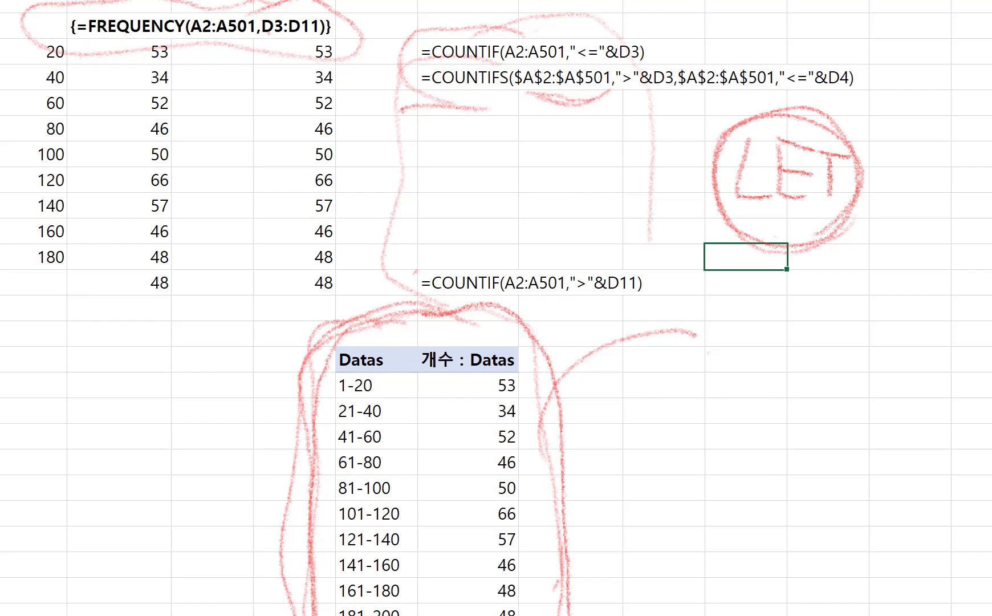
pyautogui.moveTo(593, 100)
pyautogui.mouseDown()
pyautogui.moveTo(607, 64)
pyautogui.moveTo(536, 60)
pyautogui.moveTo(539, 98)
pyautogui.moveTo(567, 105)
pyautogui.mouseUp()
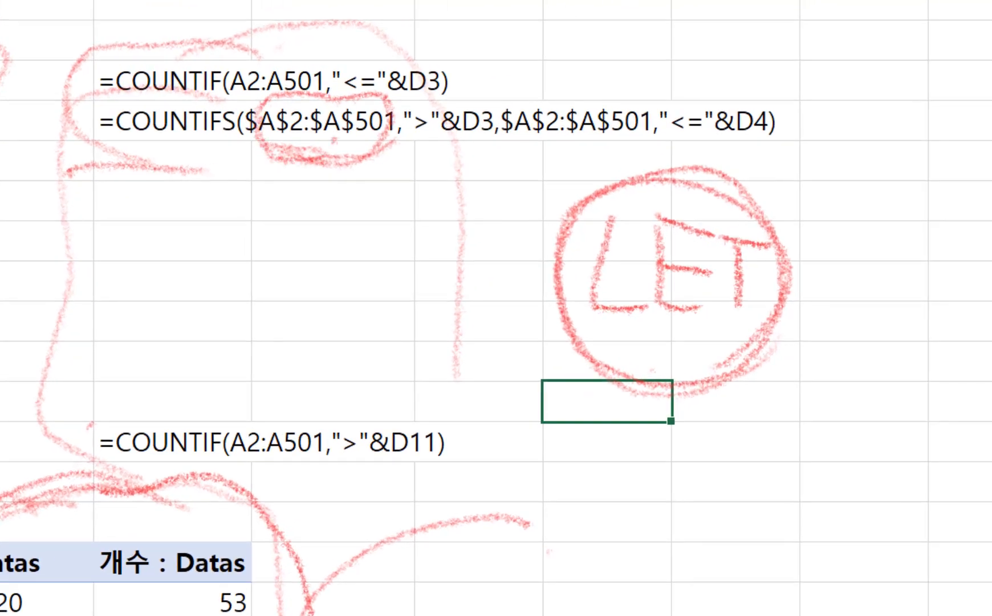
pyautogui.moveTo(353, 116)
pyautogui.mouseDown()
pyautogui.moveTo(276, 107)
pyautogui.moveTo(366, 146)
pyautogui.mouseUp()
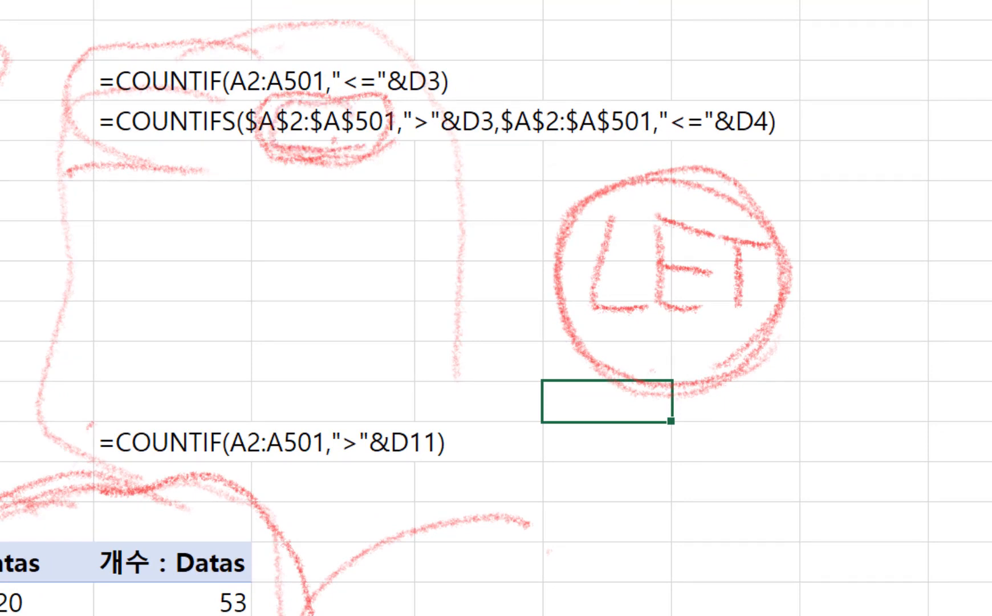
pyautogui.moveTo(359, 97); pyautogui.dragTo(368, 149)
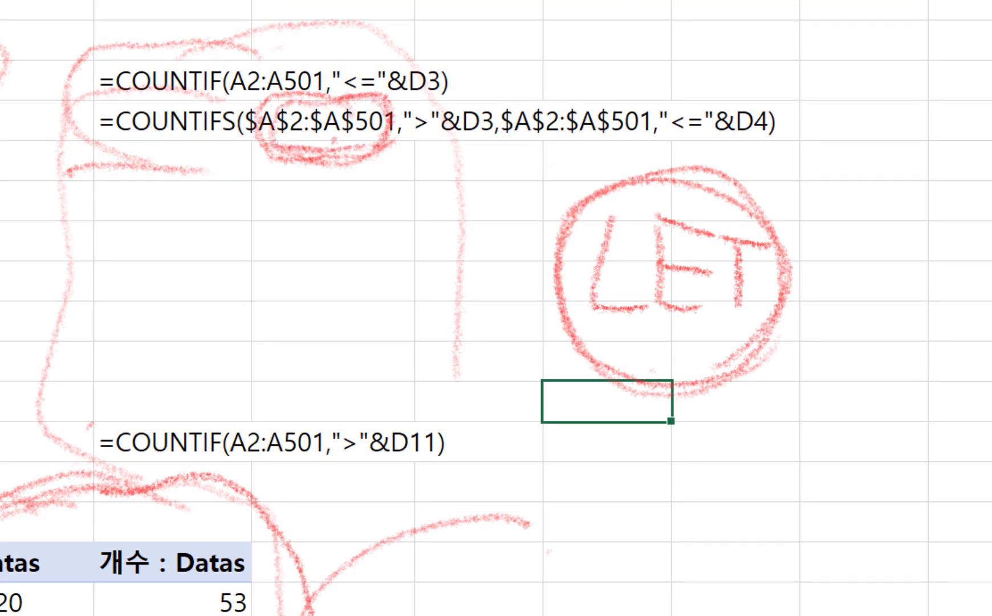
pyautogui.moveTo(320, 105)
pyautogui.mouseDown()
pyautogui.moveTo(268, 106)
pyautogui.moveTo(288, 158)
pyautogui.moveTo(390, 150)
pyautogui.moveTo(284, 173)
pyautogui.moveTo(354, 91)
pyautogui.mouseUp()
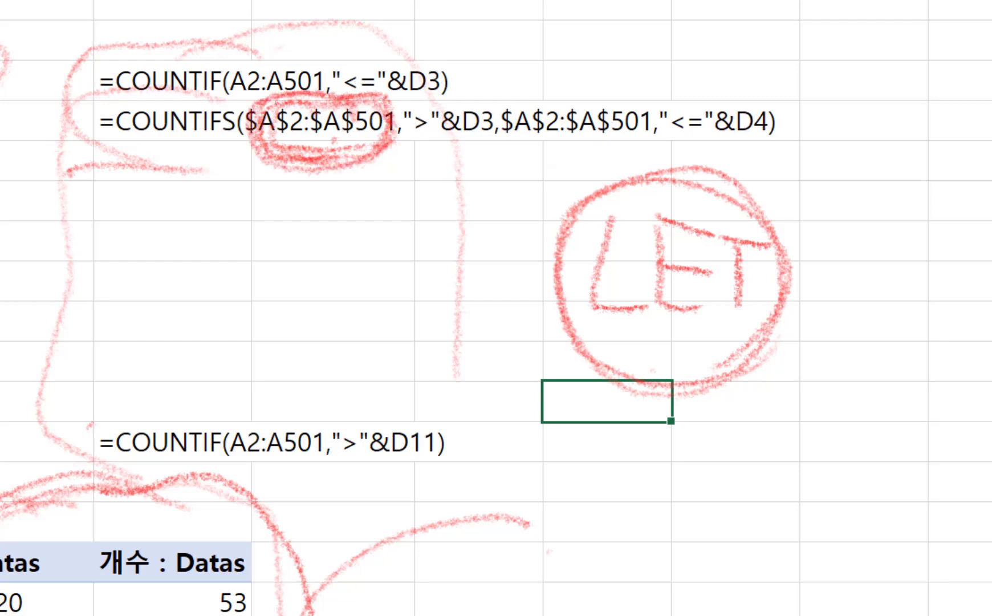
pyautogui.moveTo(643, 146)
pyautogui.mouseDown()
pyautogui.moveTo(512, 163)
pyautogui.moveTo(570, 89)
pyautogui.moveTo(656, 117)
pyautogui.moveTo(598, 166)
pyautogui.mouseUp()
pyautogui.moveTo(342, 167)
pyautogui.mouseDown()
pyautogui.moveTo(410, 212)
pyautogui.moveTo(556, 151)
pyautogui.moveTo(368, 191)
pyautogui.moveTo(409, 260)
pyautogui.moveTo(385, 309)
pyautogui.moveTo(418, 288)
pyautogui.moveTo(398, 267)
pyautogui.moveTo(418, 325)
pyautogui.mouseUp()
pyautogui.moveTo(442, 288)
pyautogui.mouseDown()
pyautogui.moveTo(448, 314)
pyautogui.moveTo(440, 283)
pyautogui.mouseUp()
pyautogui.moveTo(358, 323)
pyautogui.mouseDown()
pyautogui.moveTo(368, 345)
pyautogui.moveTo(485, 359)
pyautogui.moveTo(559, 243)
pyautogui.mouseUp()
pyautogui.moveTo(548, 218); pyautogui.dragTo(541, 275)
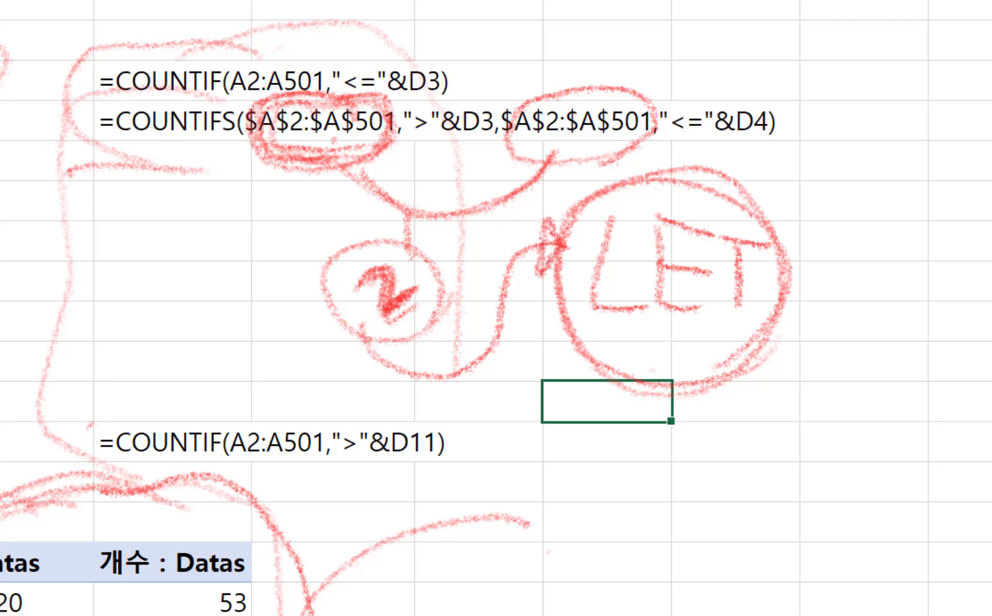
pyautogui.moveTo(726, 189)
pyautogui.mouseDown()
pyautogui.moveTo(577, 259)
pyautogui.moveTo(742, 308)
pyautogui.mouseUp()
pyautogui.moveTo(411, 44)
pyautogui.mouseDown()
pyautogui.moveTo(169, 46)
pyautogui.moveTo(51, 100)
pyautogui.moveTo(101, 164)
pyautogui.moveTo(386, 162)
pyautogui.mouseUp()
pyautogui.moveTo(353, 59)
pyautogui.mouseDown()
pyautogui.moveTo(712, 66)
pyautogui.moveTo(793, 139)
pyautogui.moveTo(568, 161)
pyautogui.mouseUp()
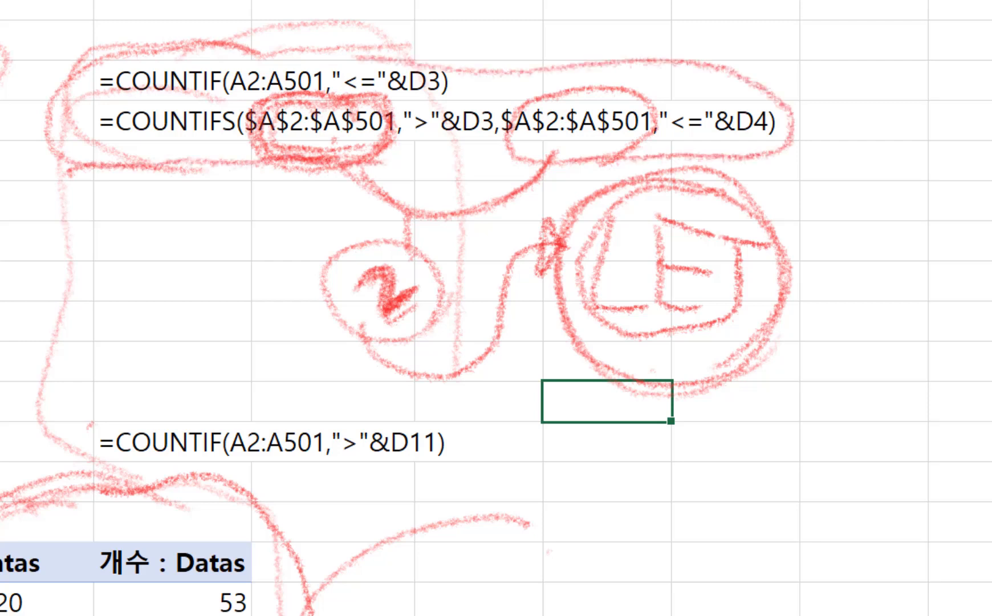
pyautogui.moveTo(318, 109); pyautogui.dragTo(284, 193)
pyautogui.moveTo(582, 123); pyautogui.dragTo(522, 188)
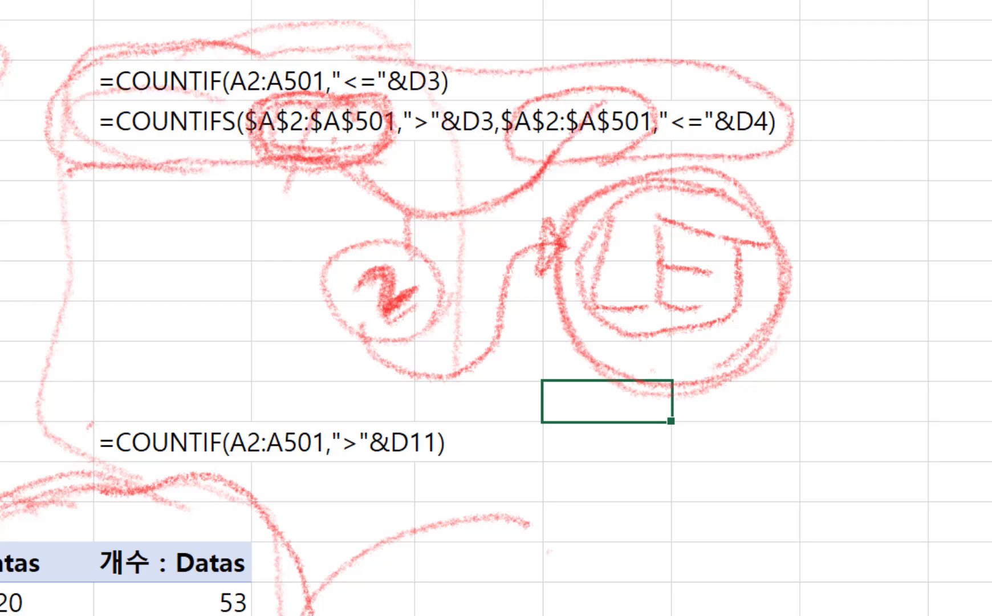
pyautogui.moveTo(359, 117); pyautogui.dragTo(305, 172)
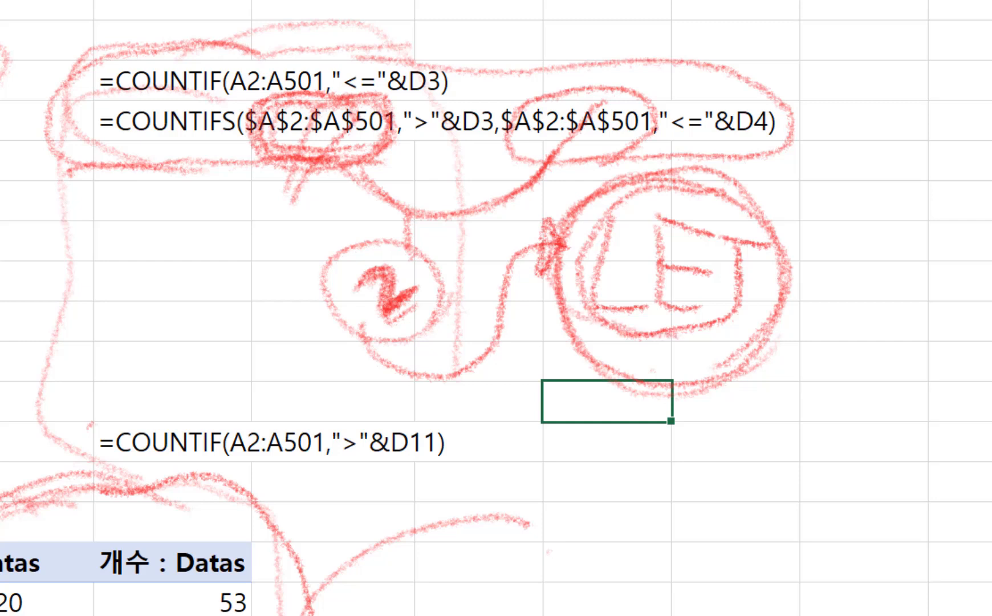
pyautogui.moveTo(718, 182)
pyautogui.mouseDown()
pyautogui.moveTo(662, 365)
pyautogui.moveTo(583, 231)
pyautogui.mouseUp()
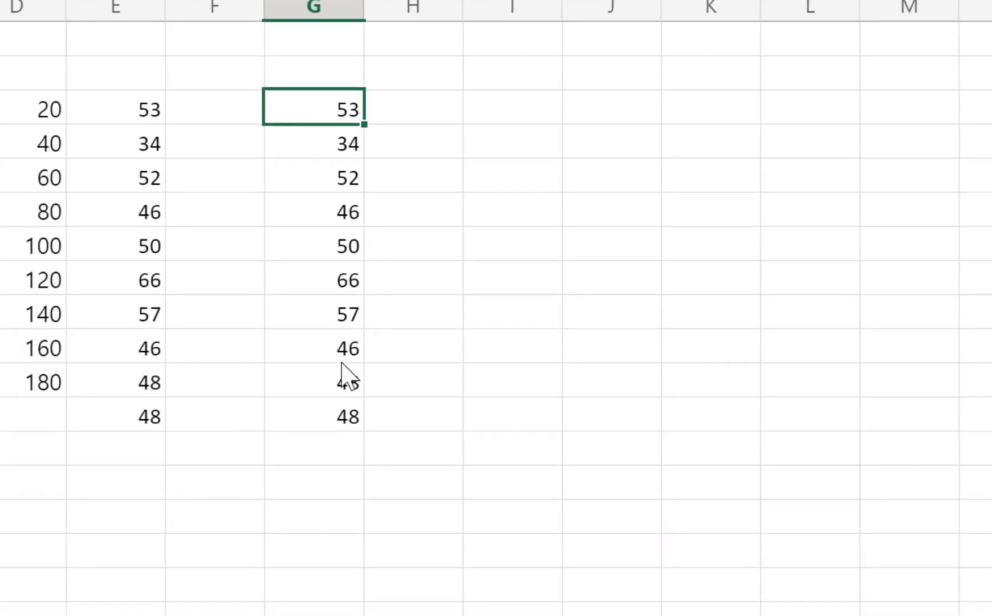
# Inspect the COUNTIF formula in G3 that counts values up to the first interval limit.
pyautogui.press('F2')
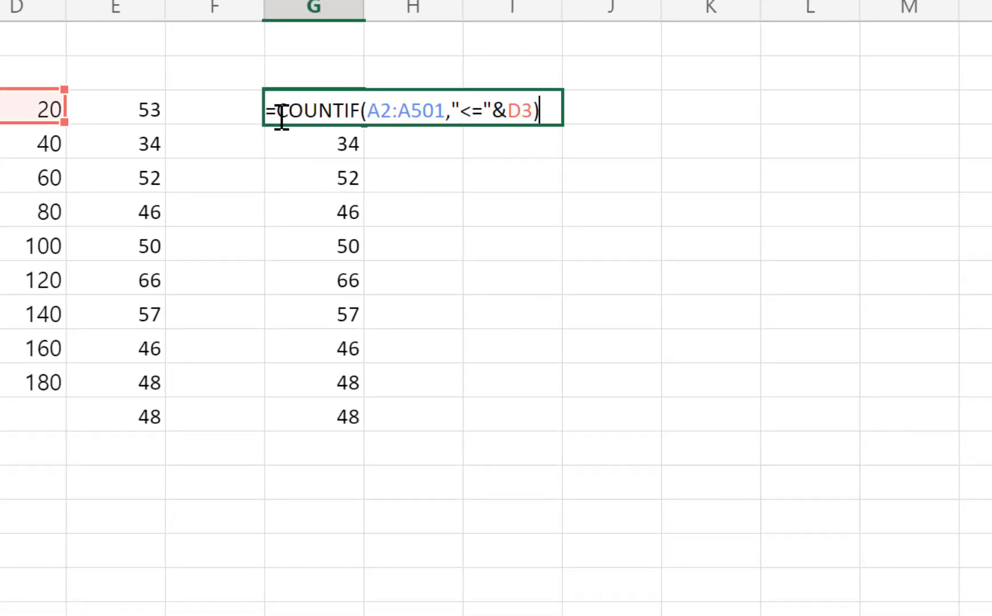
pyautogui.press('Escape')
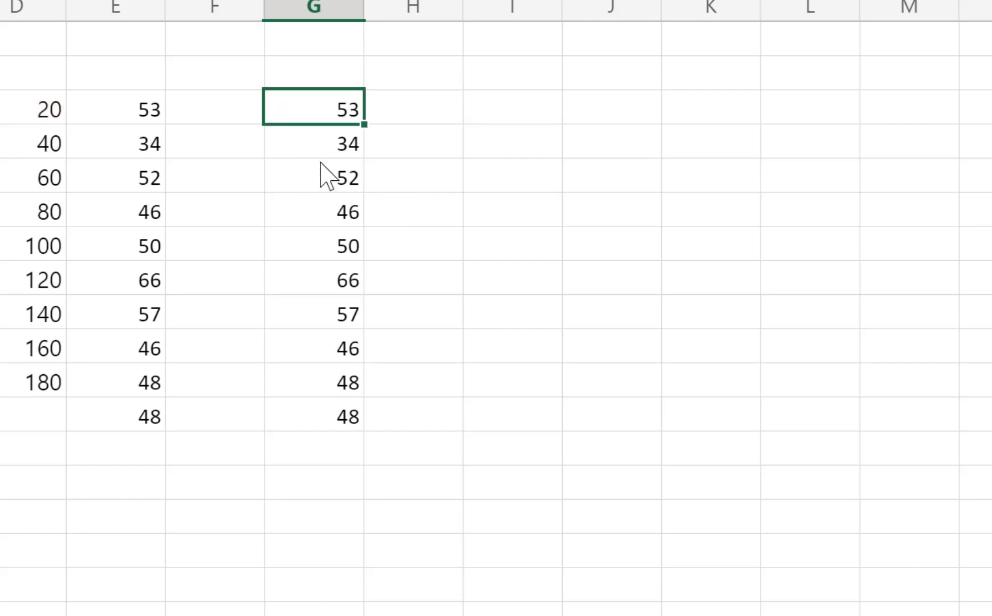
pyautogui.doubleClick(332, 111)
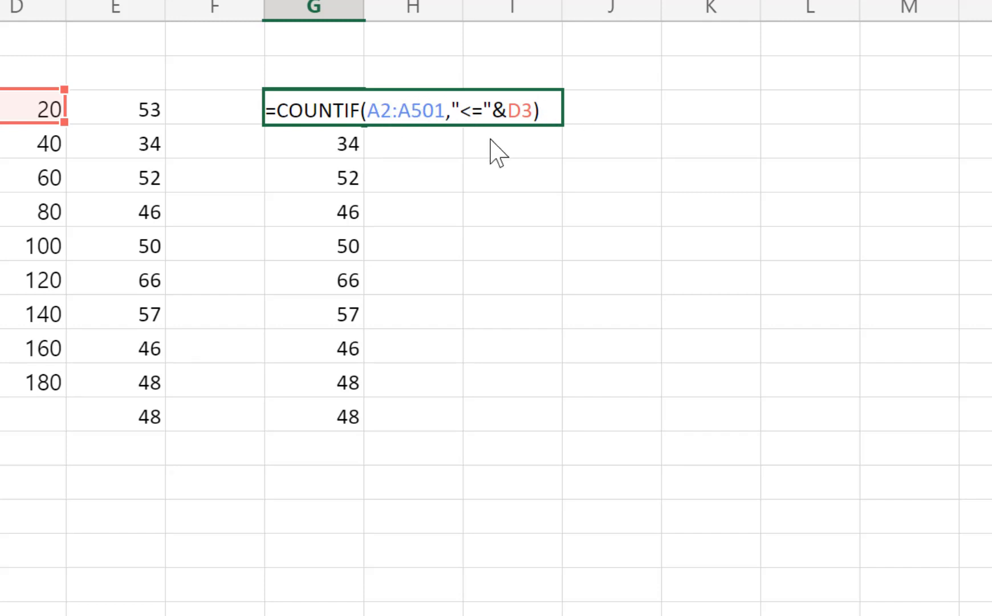
pyautogui.press('Escape')
# Wrap the COUNTIFS formula in G4 inside a LET function, including its closing parenthesis.
pyautogui.click(349, 147)
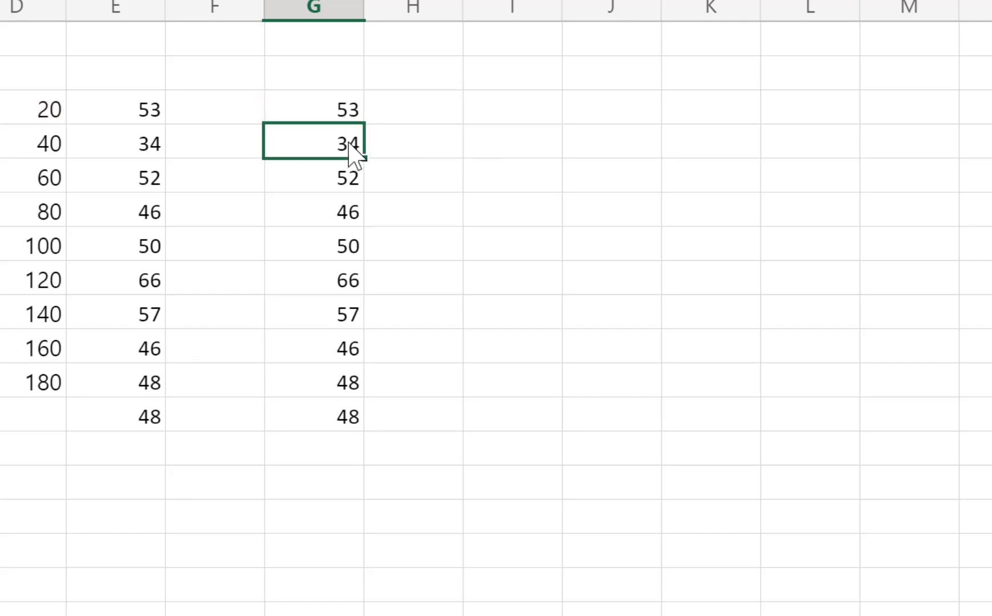
pyautogui.doubleClick(349, 147)
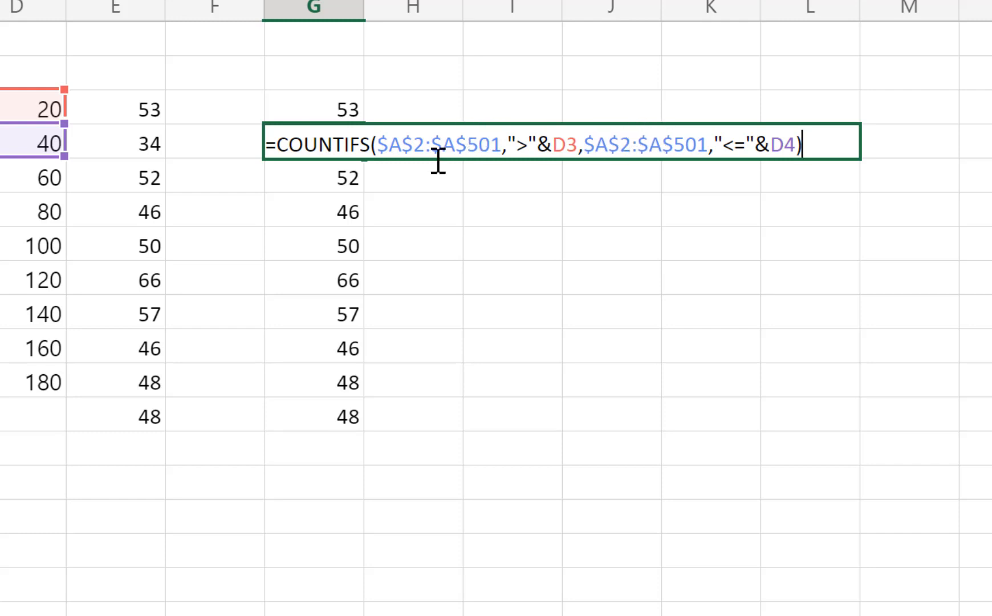
pyautogui.click(280, 143)
pyautogui.write('le')
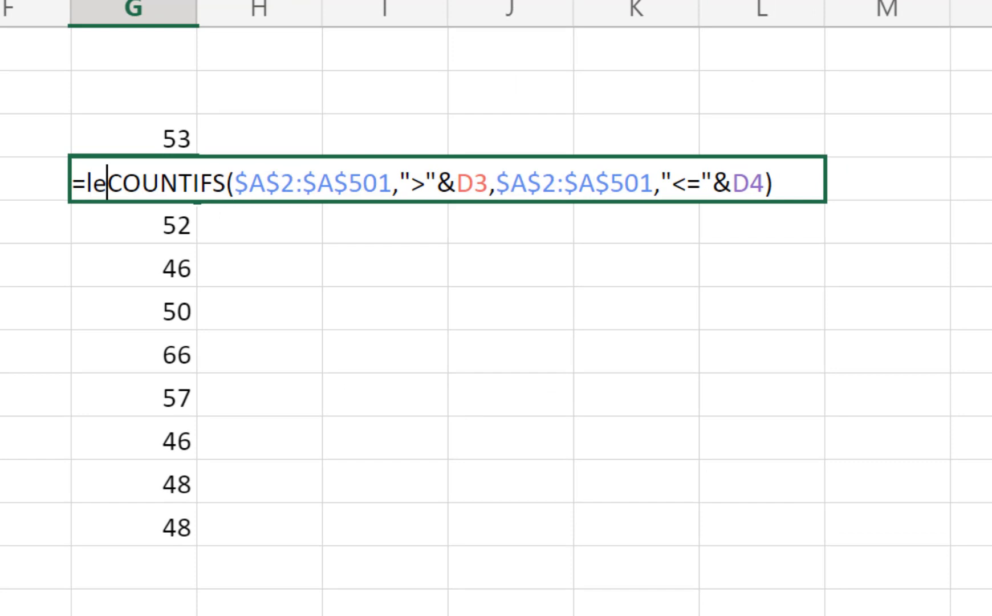
pyautogui.write('t(')
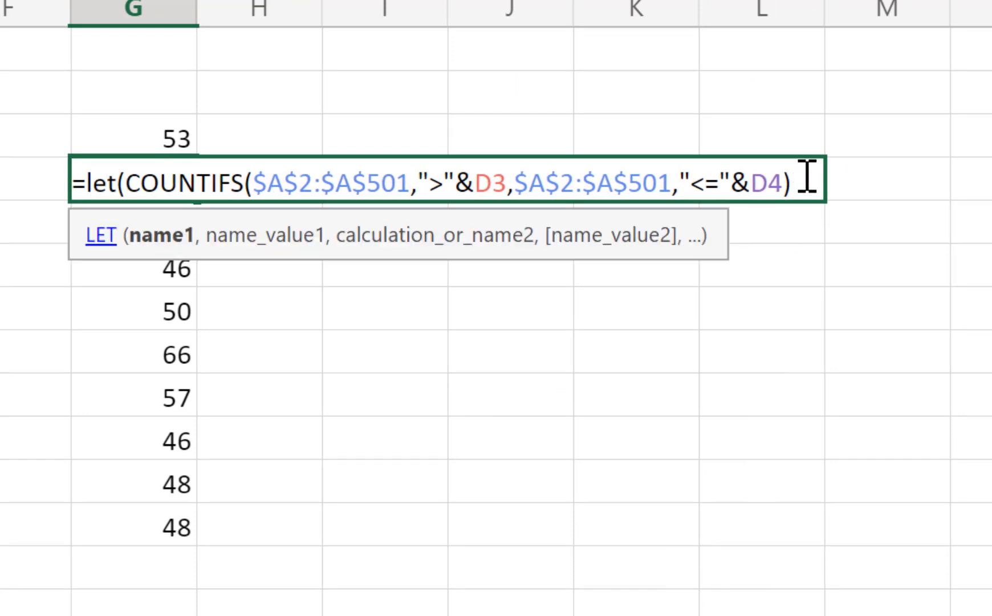
pyautogui.write(')')
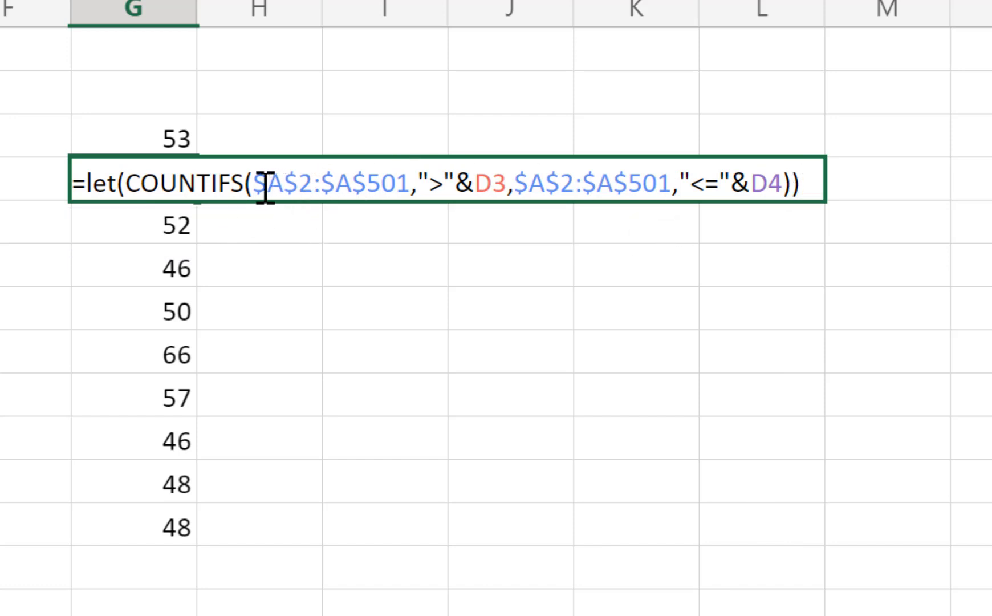
# Define the LET name A as the range $A$2:$A$501 ahead of the COUNTIFS calculation in G4.
pyautogui.moveTo(256, 184); pyautogui.dragTo(410, 184)
pyautogui.hotkey('ctrl', 'c')
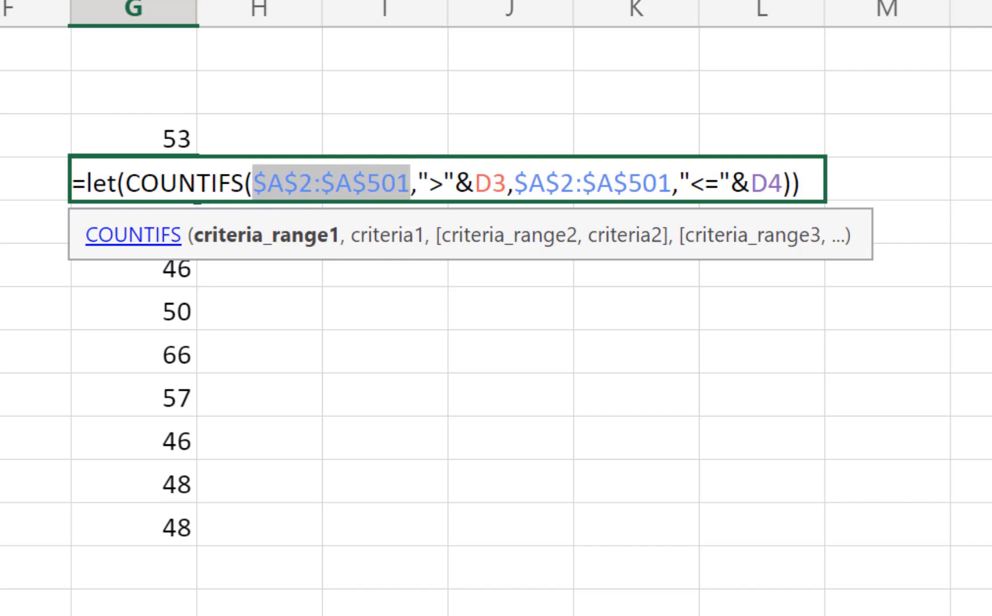
pyautogui.click(130, 183)
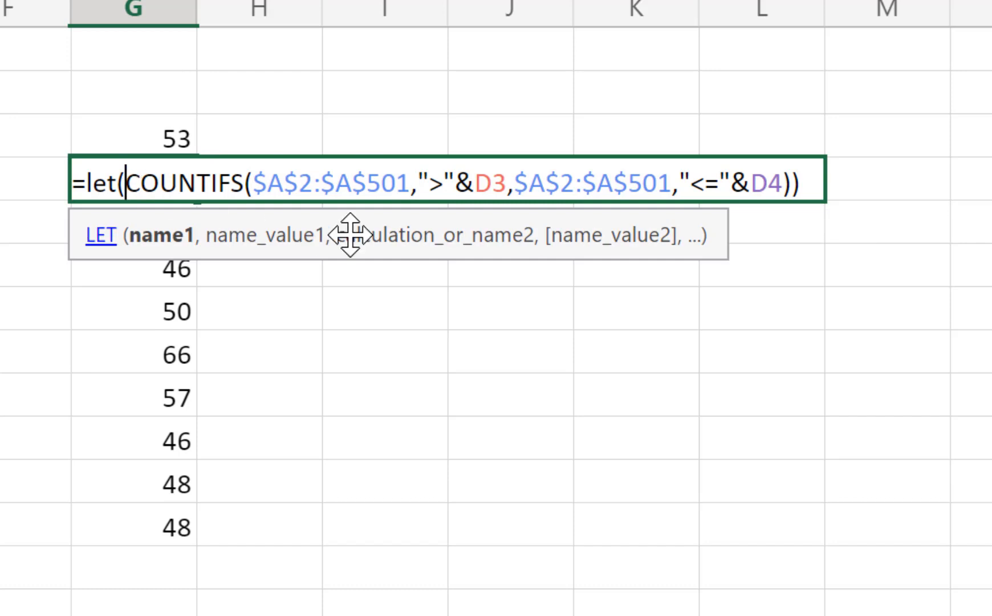
pyautogui.write('A')
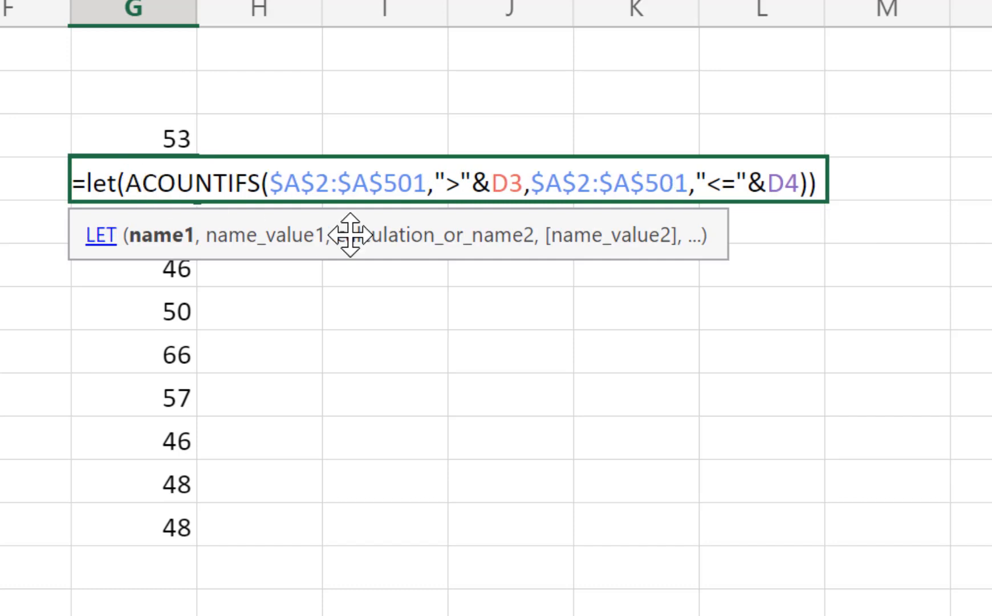
pyautogui.write(',')
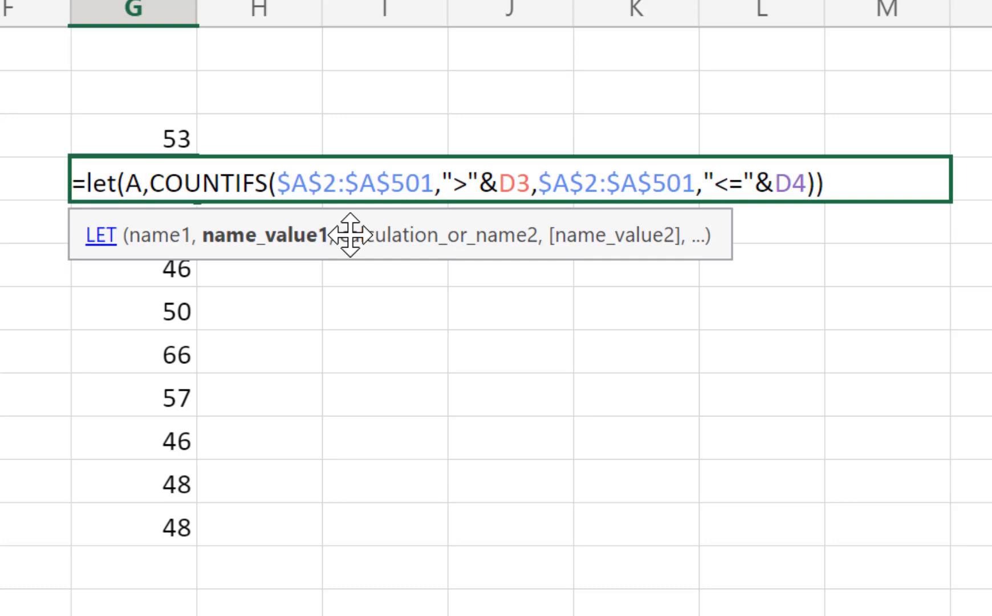
pyautogui.hotkey('ctrl', 'v')
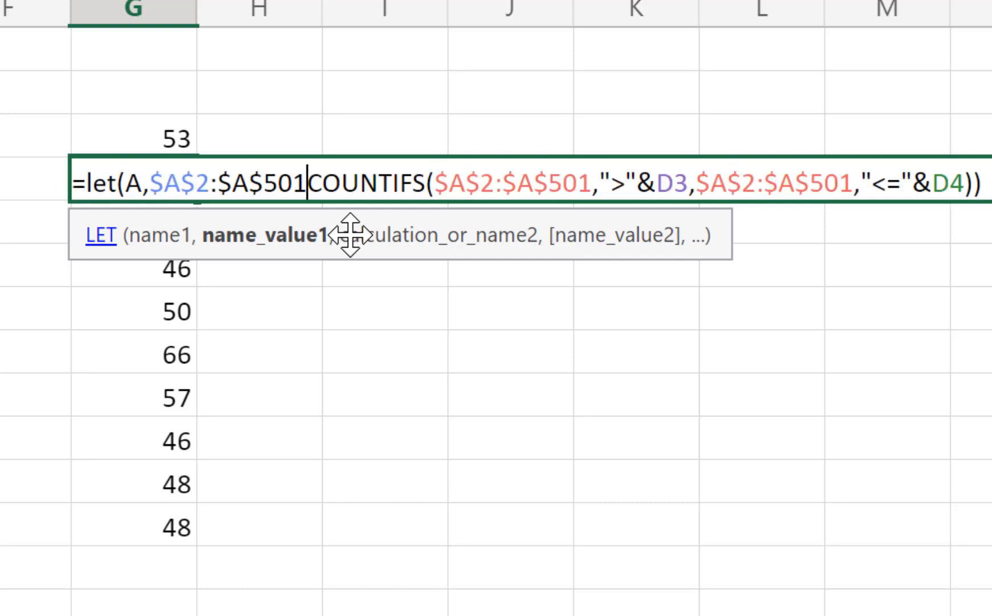
pyautogui.write(',')
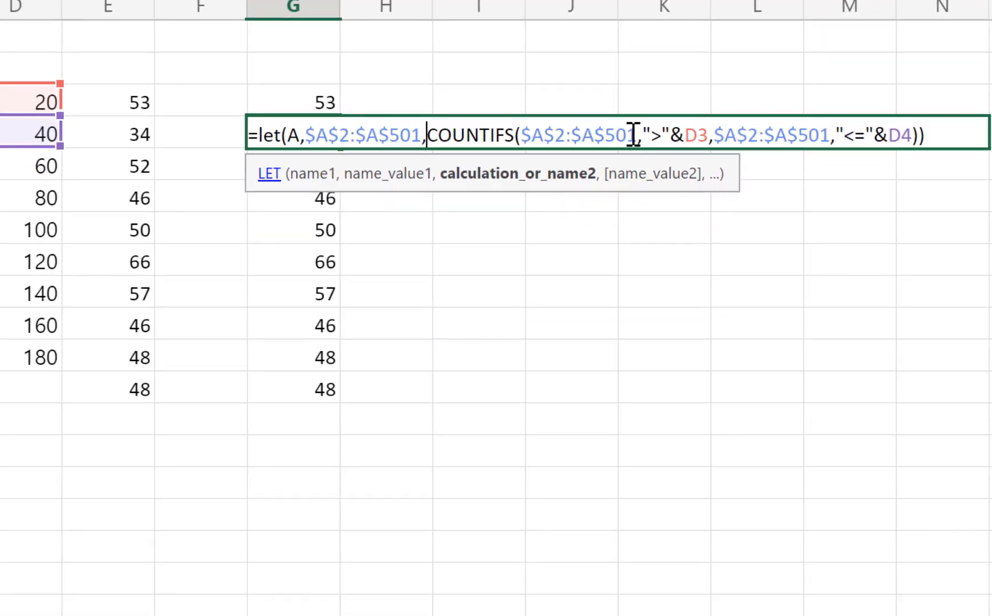
# Replace the first criteria range in the G4 COUNTIFS with the name A.
pyautogui.click(639, 136)
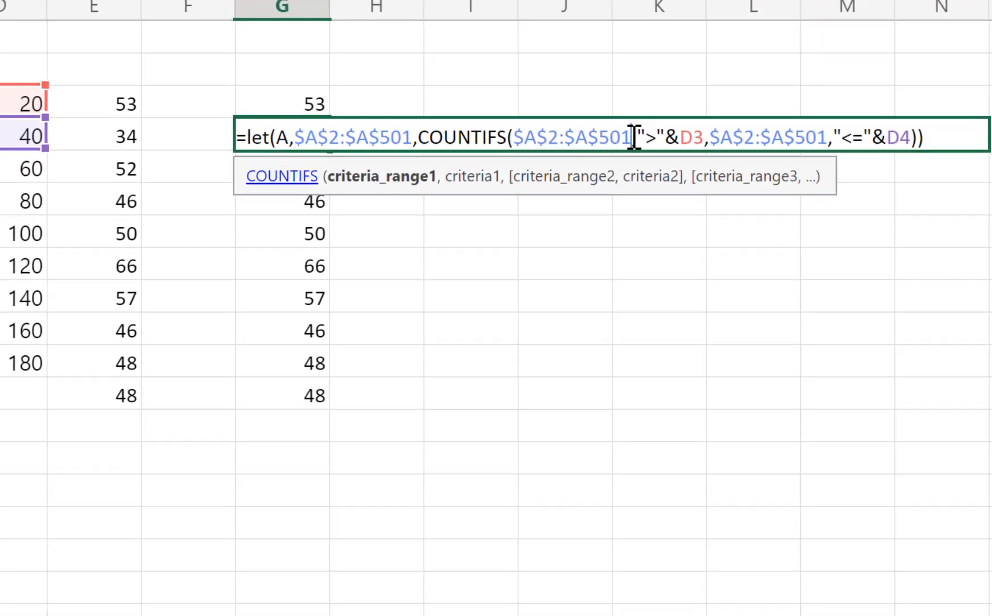
pyautogui.press('BackSpace')
pyautogui.press('BackSpace')
pyautogui.press('BackSpace')
pyautogui.press('BackSpace')
pyautogui.press('BackSpace')
pyautogui.press('BackSpace')
pyautogui.press('BackSpace')
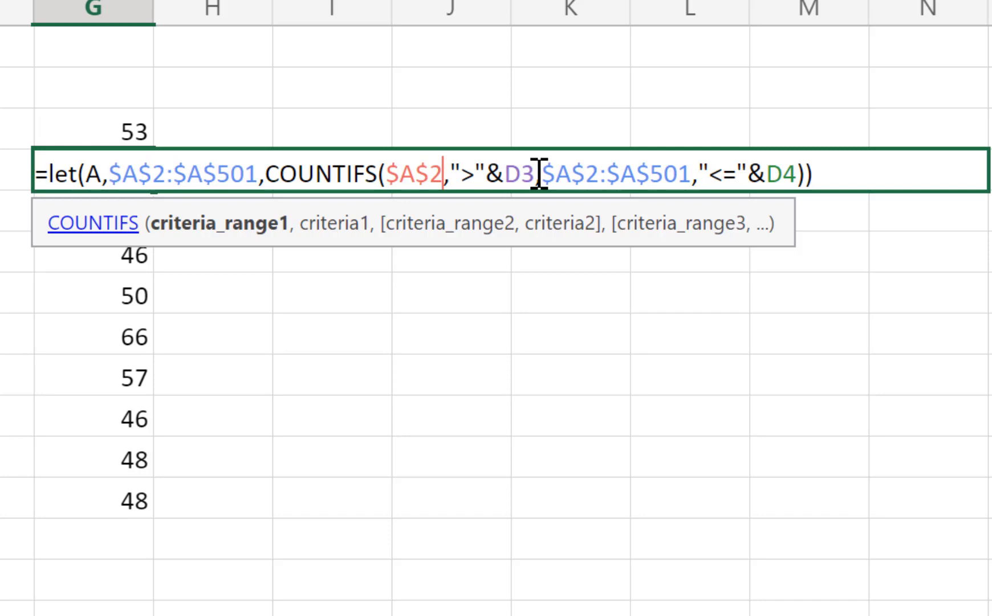
pyautogui.press('BackSpace')
pyautogui.press('BackSpace')
pyautogui.press('BackSpace')
pyautogui.press('BackSpace')
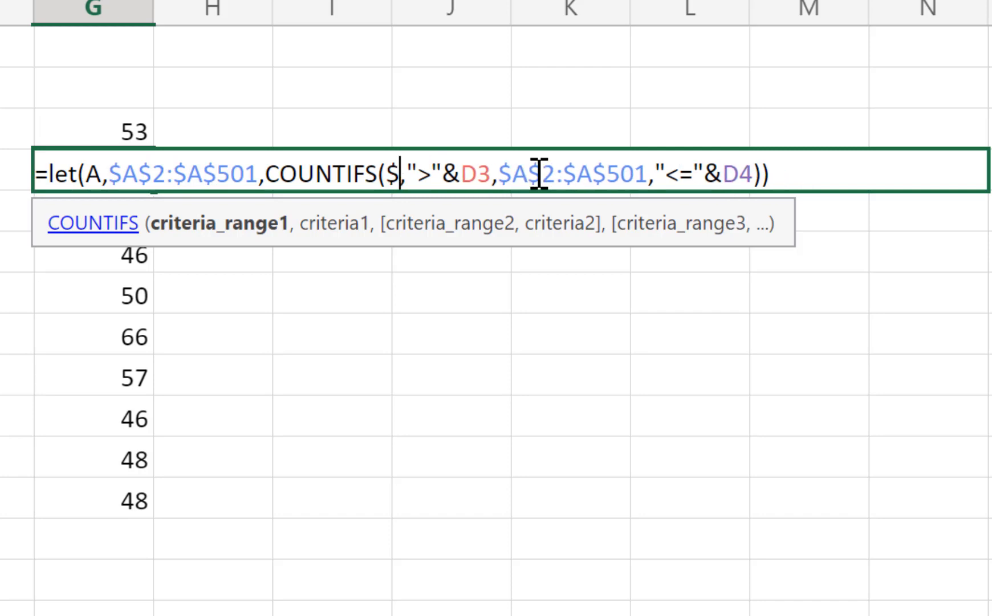
pyautogui.write('A')
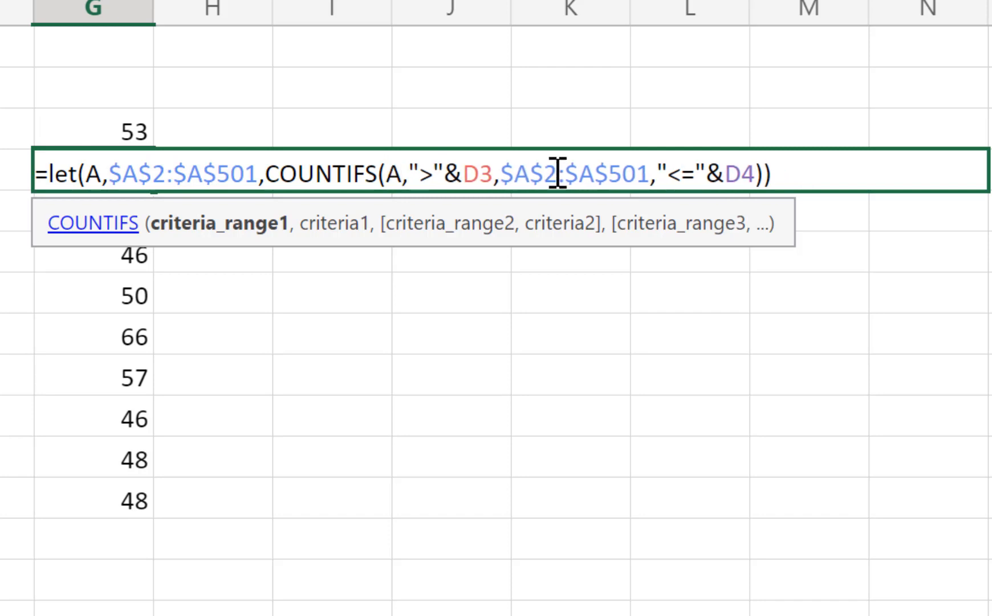
# Replace the second COUNTIFS criteria range in G4 with the name A and commit the LET formula.
pyautogui.click(652, 173)
pyautogui.press('BackSpace')
pyautogui.press('BackSpace')
pyautogui.press('BackSpace')
pyautogui.press('BackSpace')
pyautogui.press('BackSpace')
pyautogui.press('BackSpace')
pyautogui.press('BackSpace')
pyautogui.press('BackSpace')
pyautogui.press('BackSpace')
pyautogui.press('BackSpace')
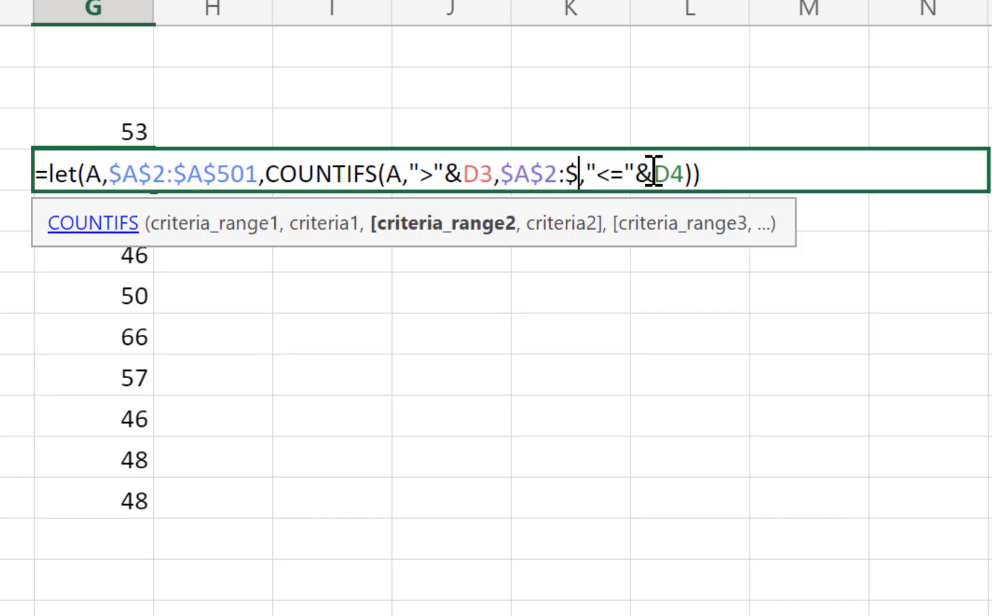
pyautogui.press('BackSpace')
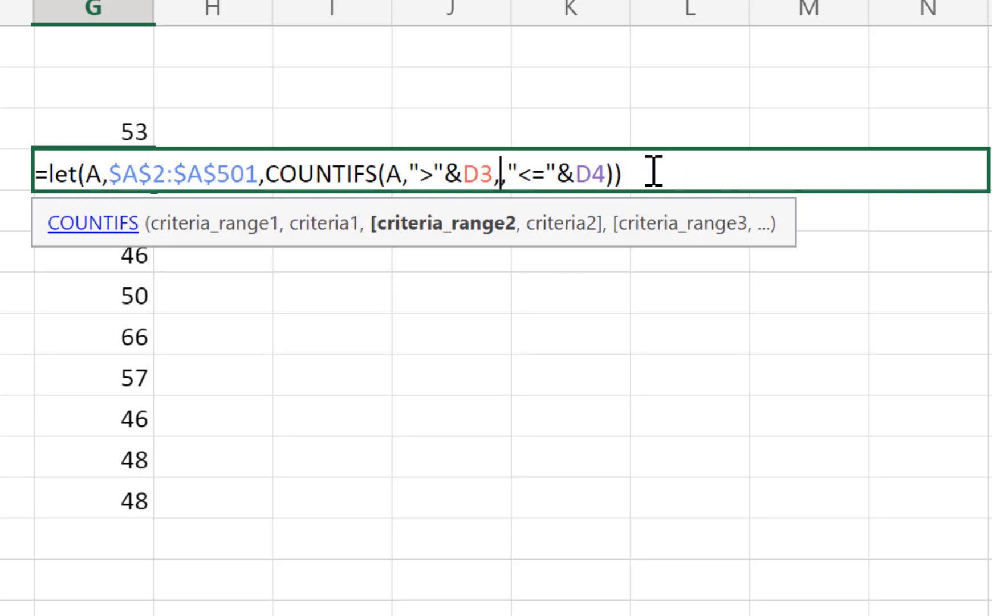
pyautogui.write('A')
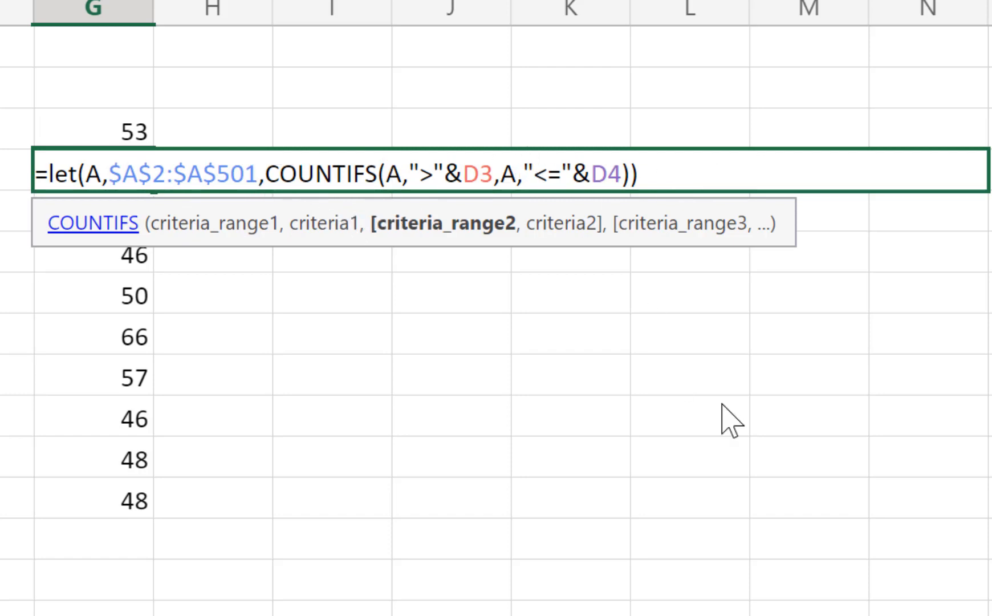
pyautogui.press('Return')
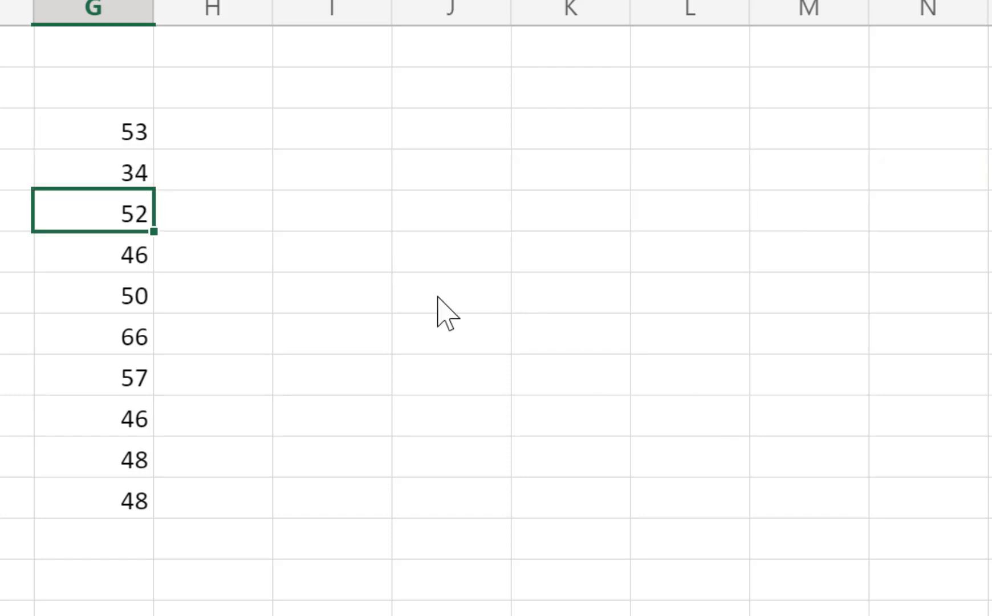
# Fill the LET formula from G4 down through G11.
pyautogui.click(142, 181)
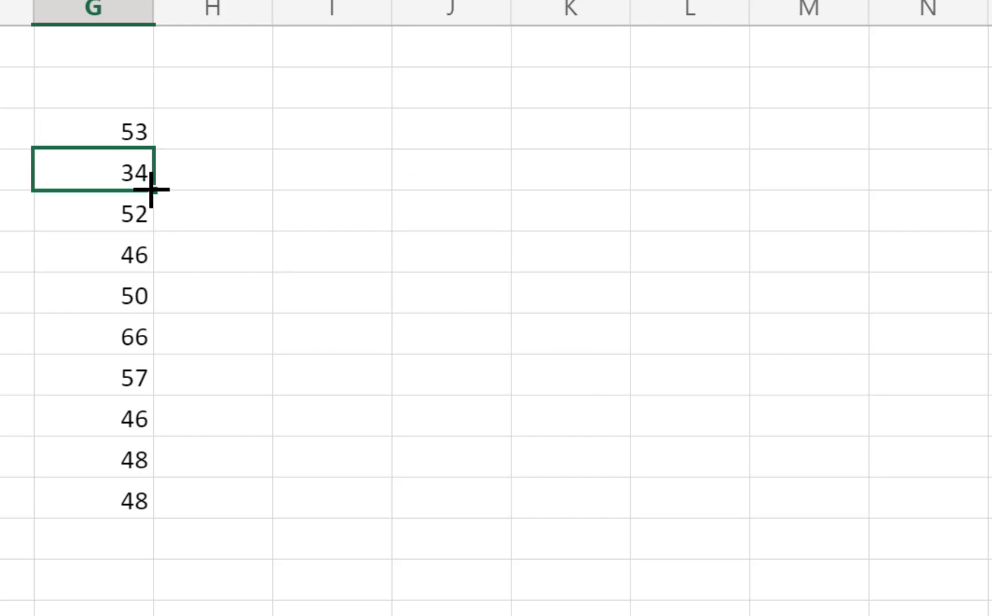
pyautogui.moveTo(151, 189); pyautogui.dragTo(146, 457)
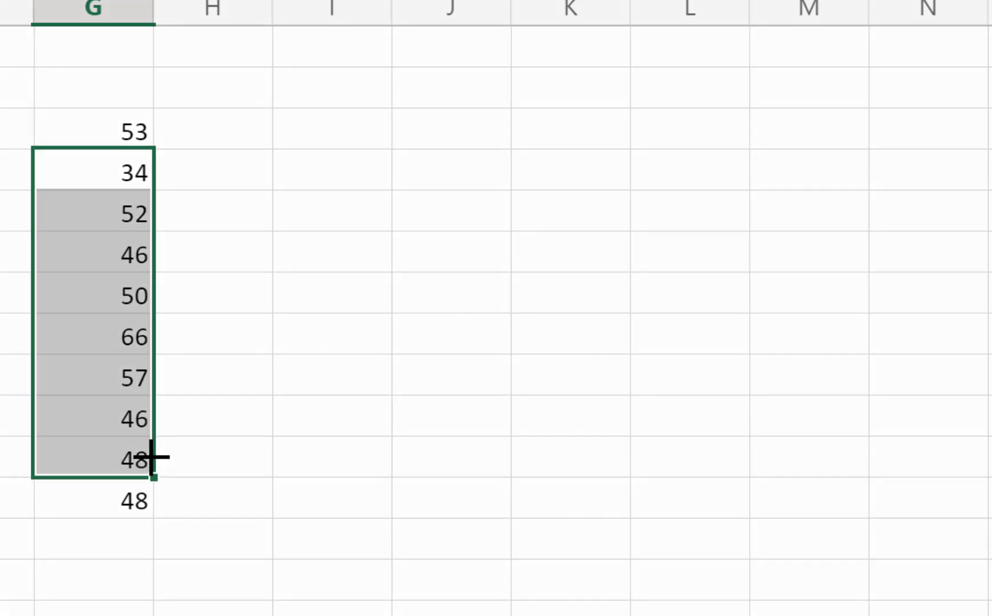
# Inspect the COUNTIF formula in G12 that counts values above the last interval limit, leaving it unmodified.
pyautogui.click(116, 511)
pyautogui.doubleClick(117, 512)
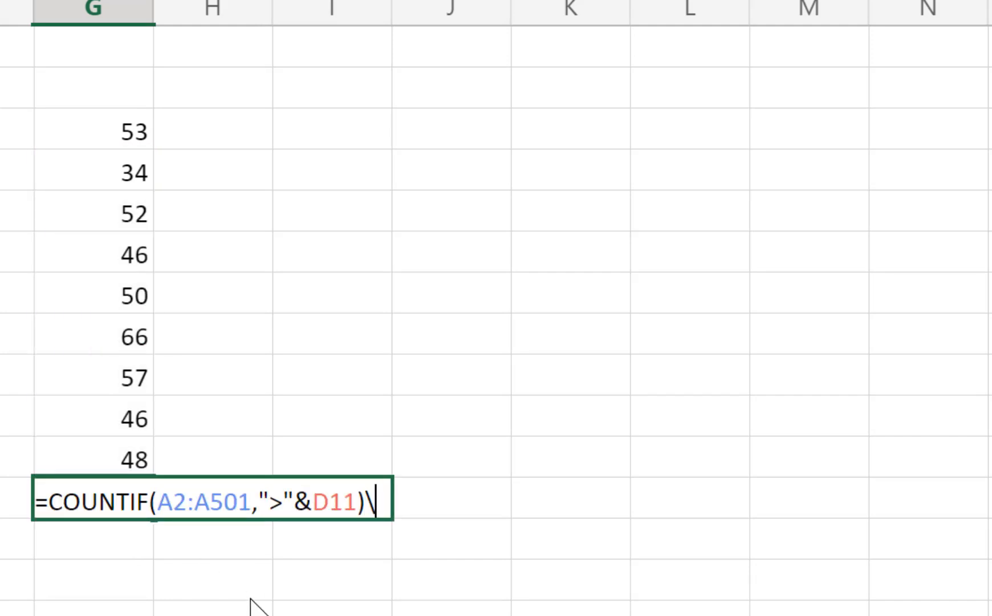
pyautogui.press('BackSpace')
pyautogui.press('Return')
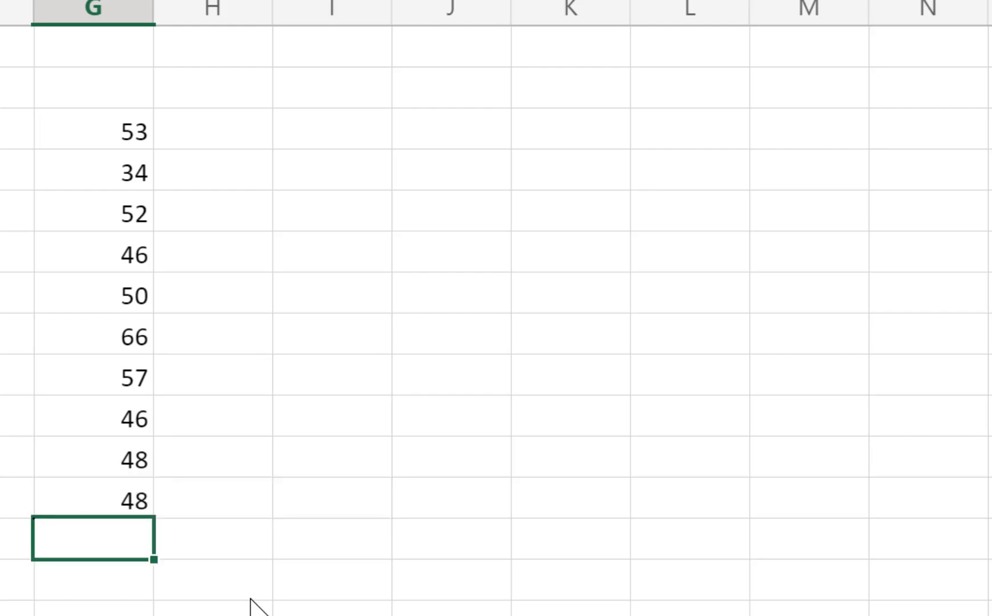
pyautogui.click(75, 280)
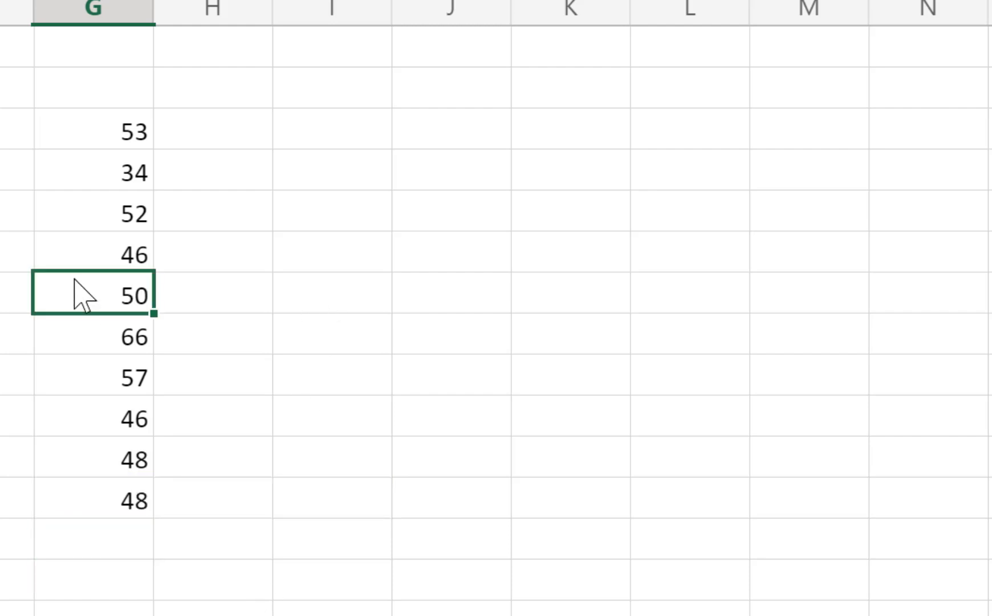
pyautogui.click(90, 228)
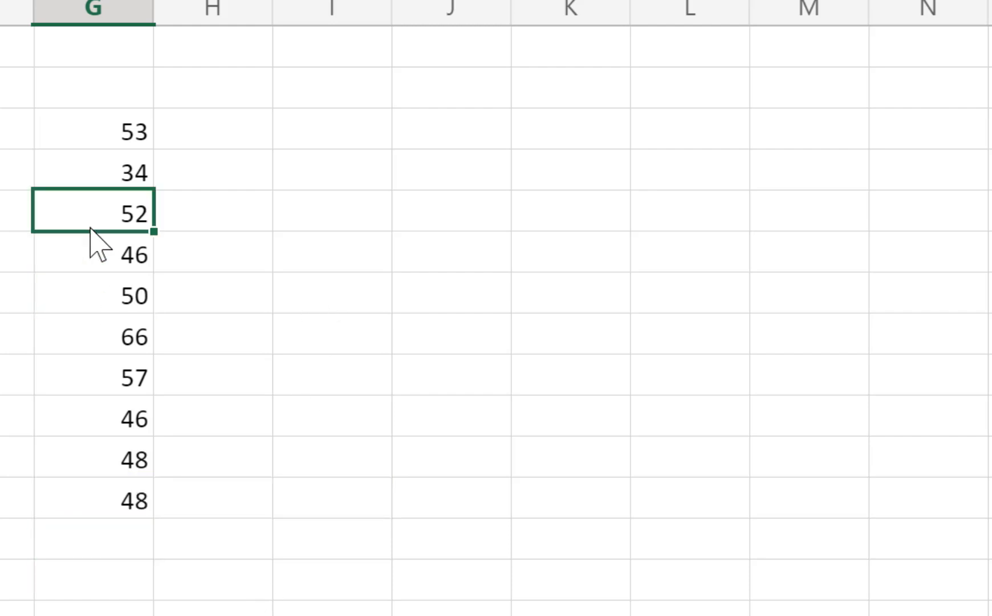
pyautogui.click(88, 291)
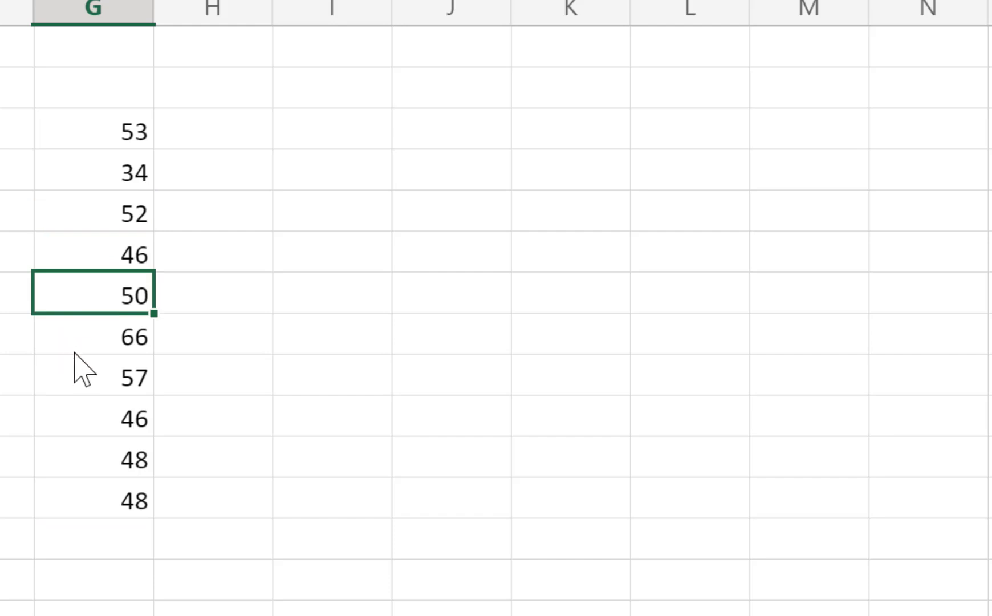
pyautogui.click(74, 350)
pyautogui.click(83, 296)
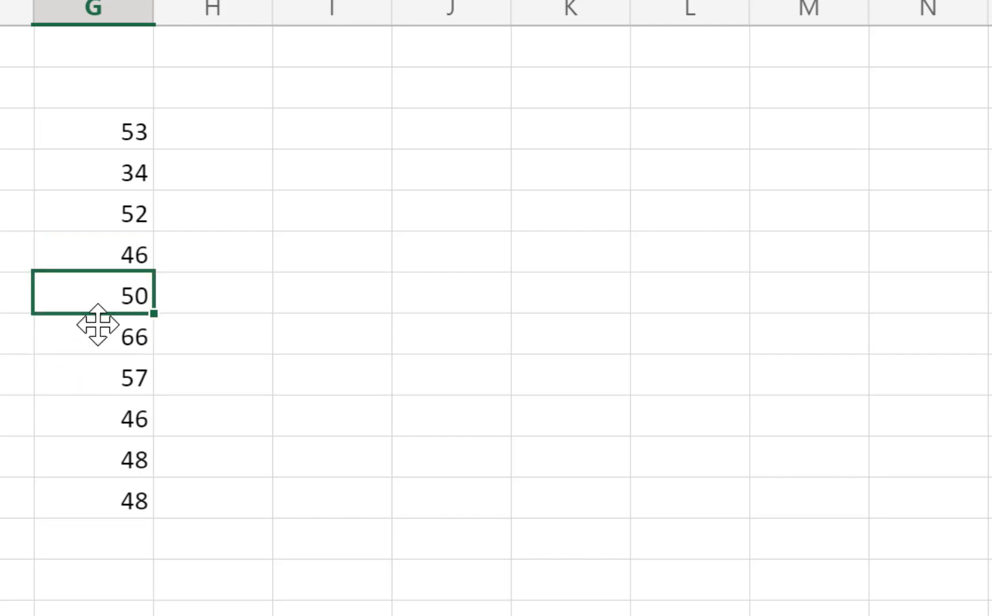